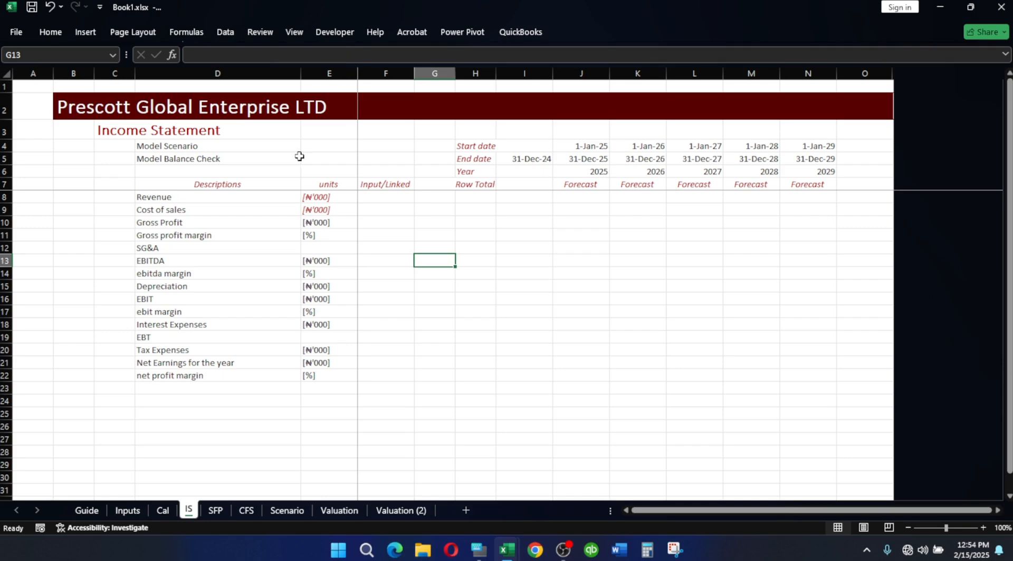
Apply the Explanatory Text cell style to the whole units column E of the Income Statement
click(346, 71)
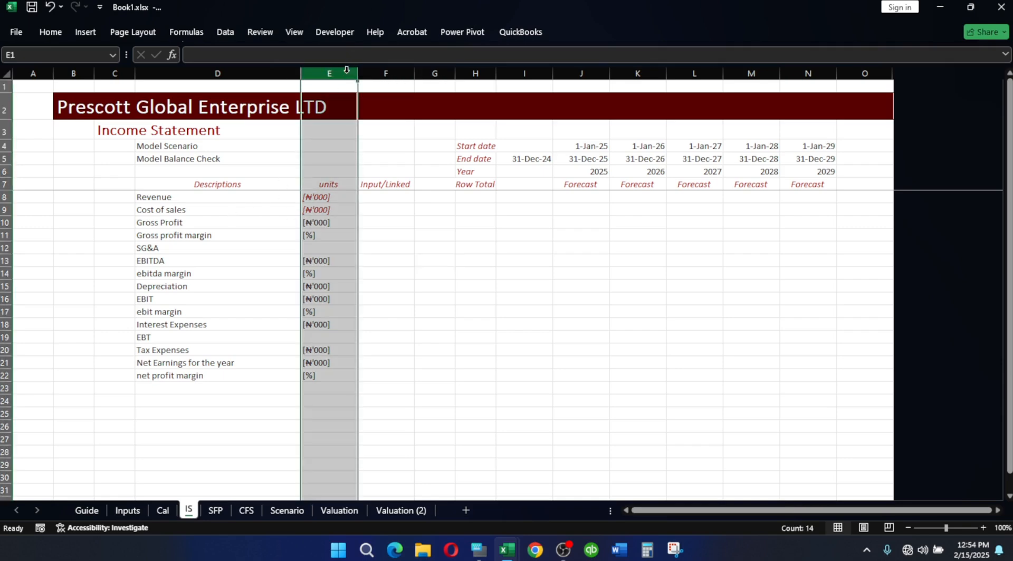
click(56, 34)
click(626, 84)
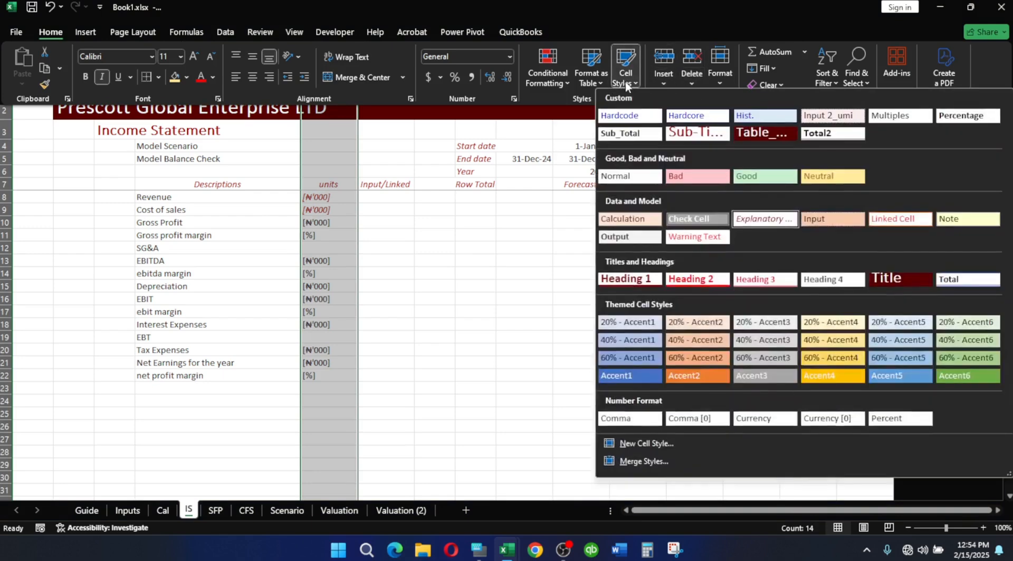
click(758, 221)
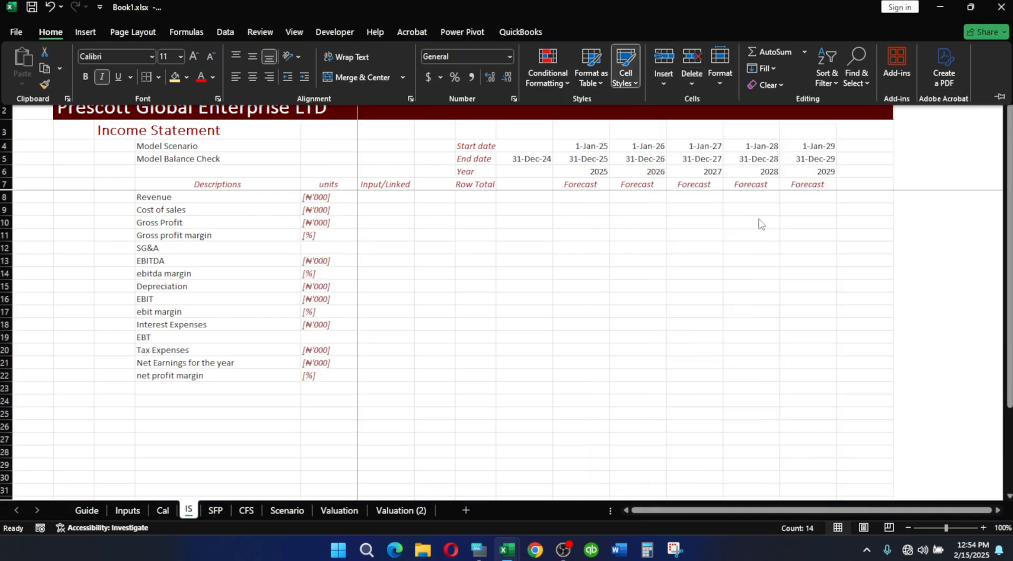
click(525, 284)
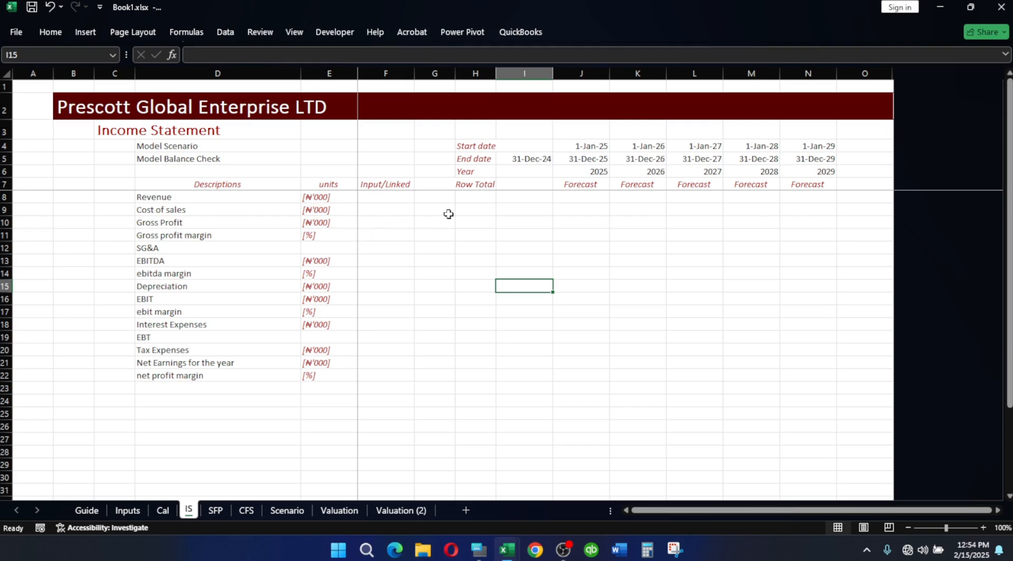
Link the 2025 Revenue cell J8 to the 2025 Total revenue on the Cal sheet with =Cal!J36
click(579, 197)
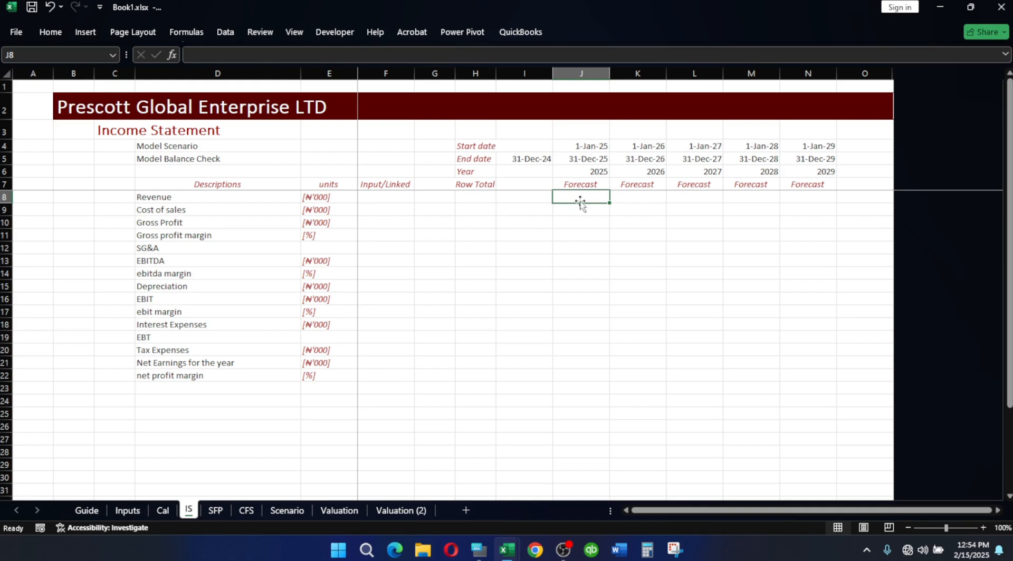
text(=)
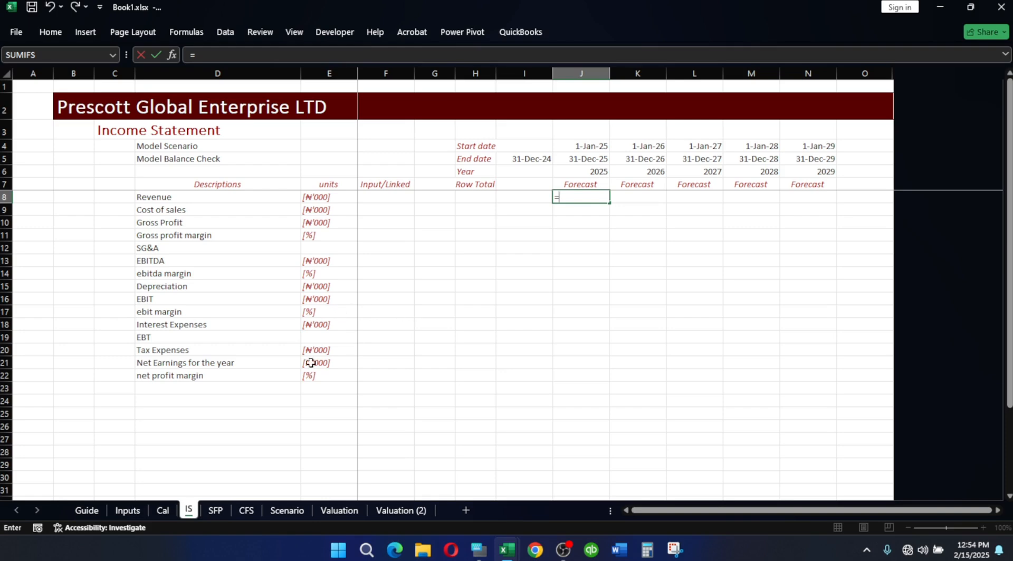
click(165, 514)
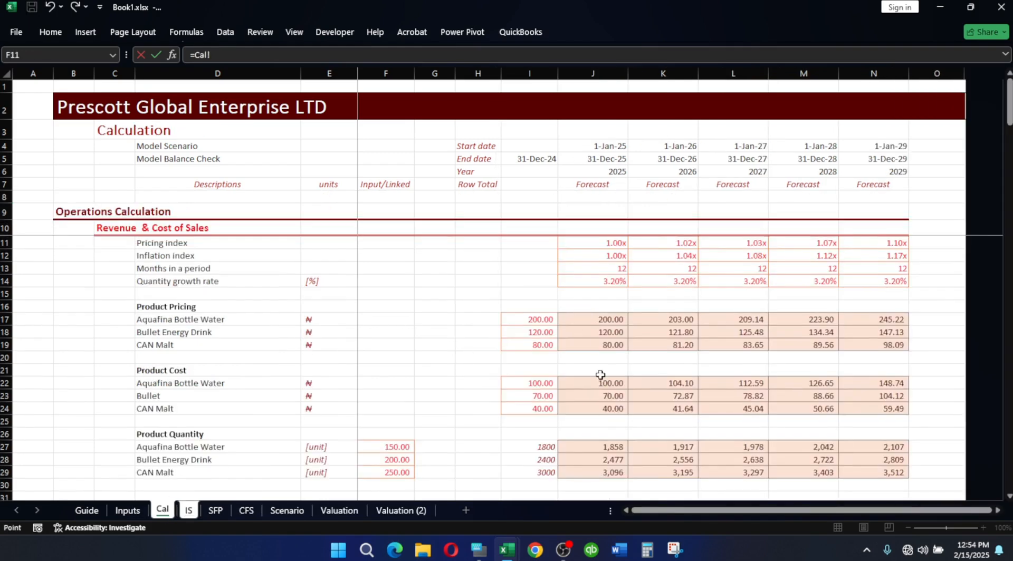
scroll(617, 372, down, 4)
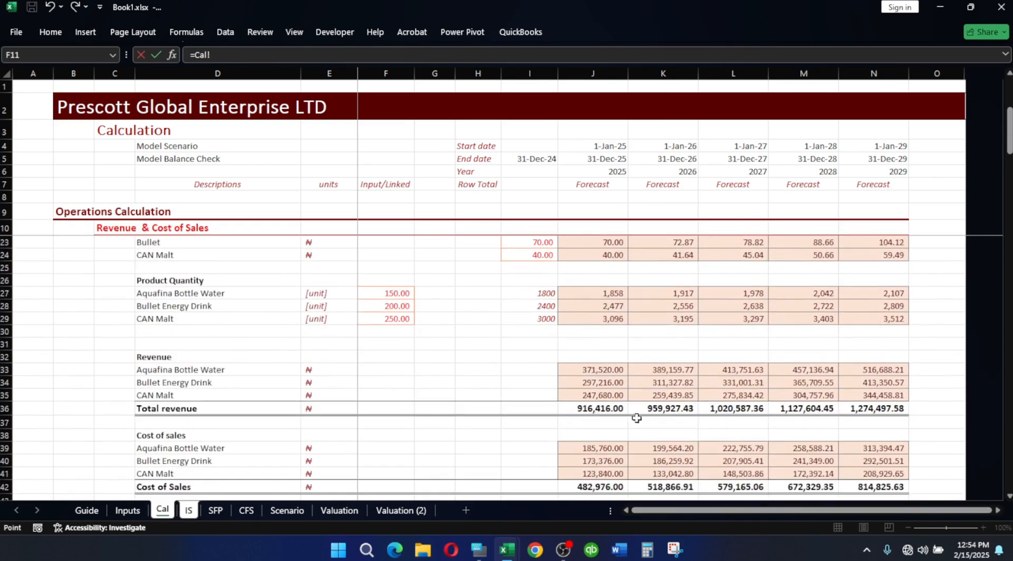
click(605, 409)
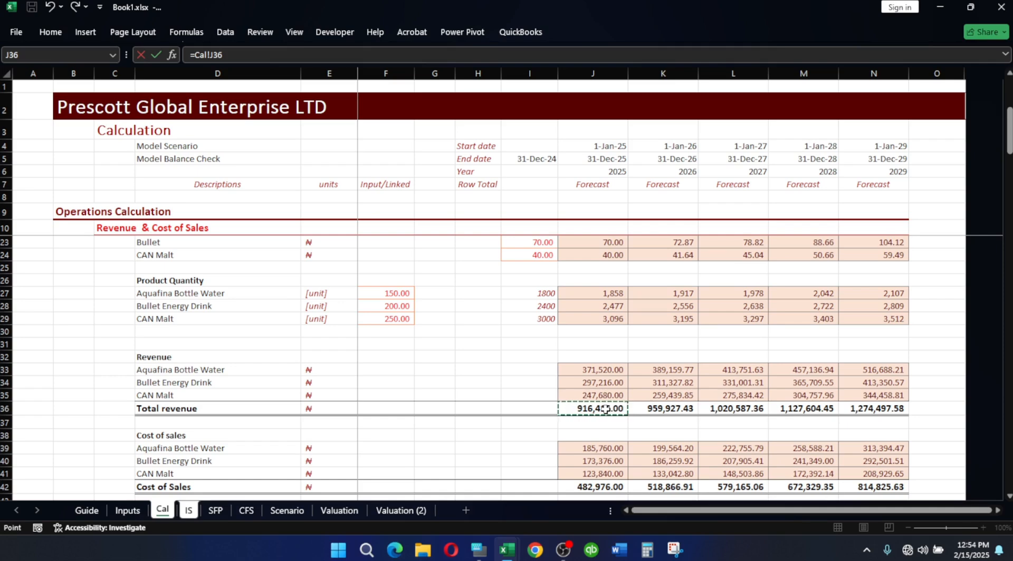
key(Return)
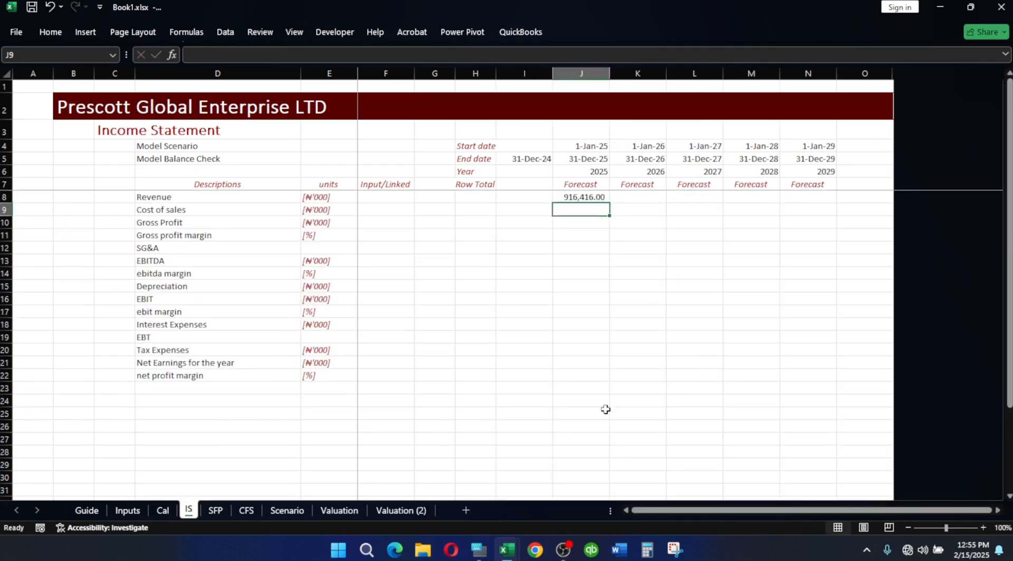
click(577, 199)
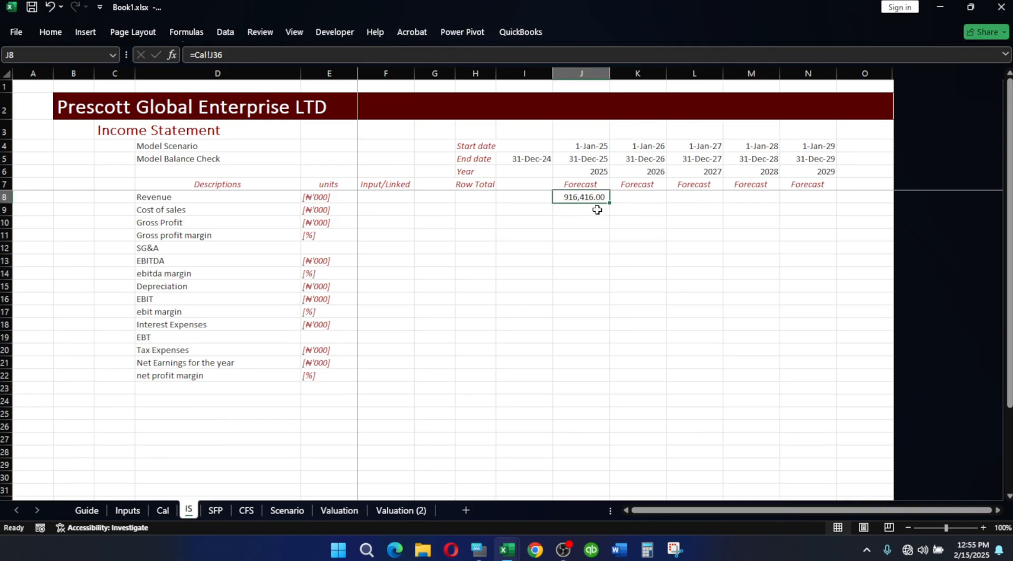
click(254, 58)
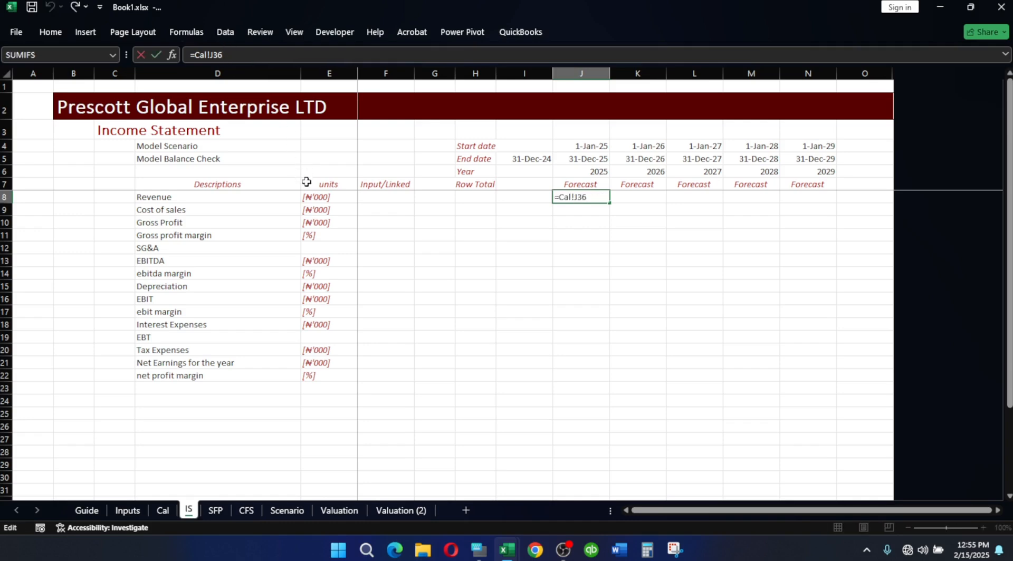
click(317, 198)
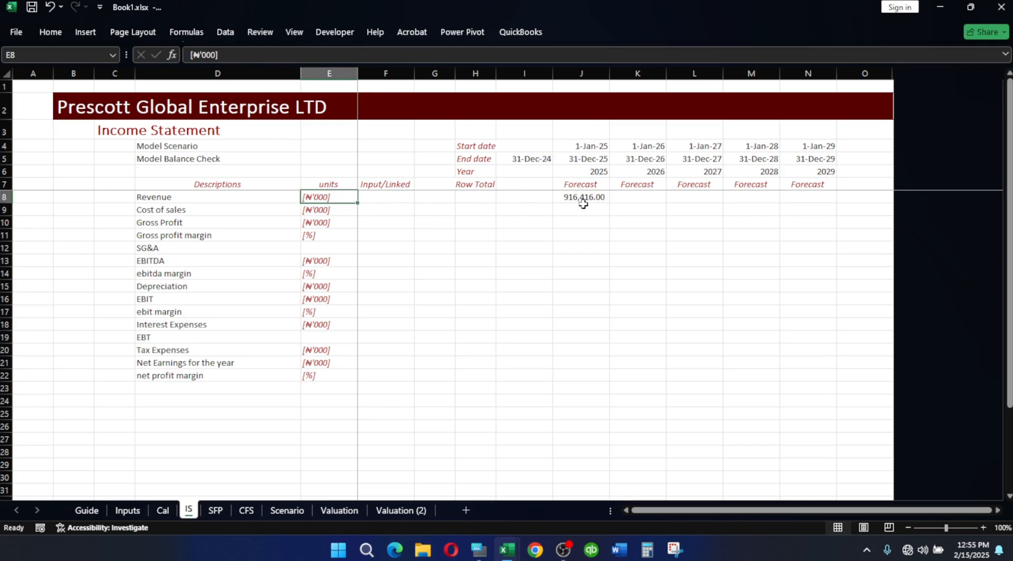
Rewrite the 2025 Revenue formula in J8 as =Cal!J36/Divisor so it is expressed in thousands
double_click(581, 199)
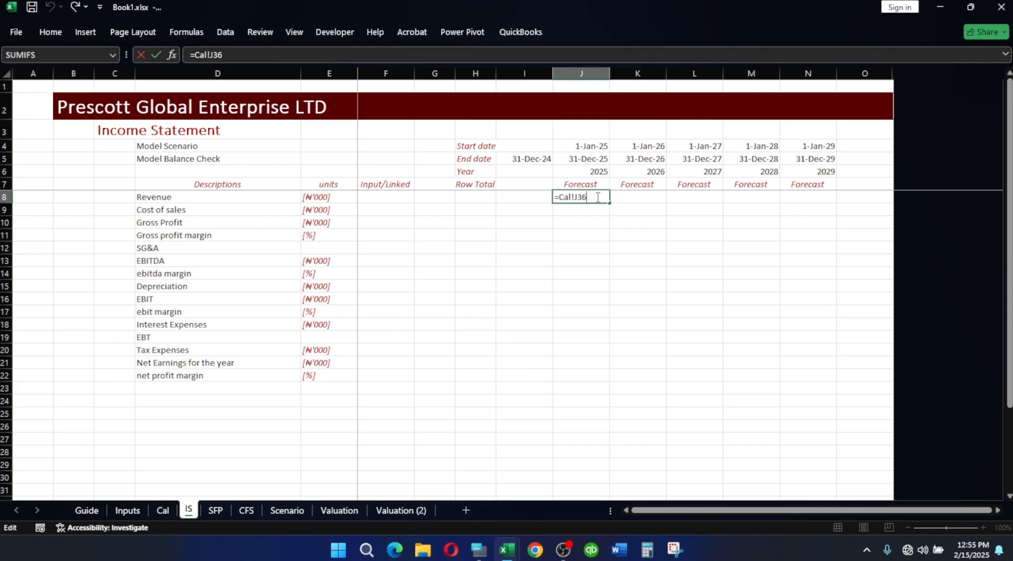
key(BackSpace)
key(BackSpace)
key(BackSpace)
key(BackSpace)
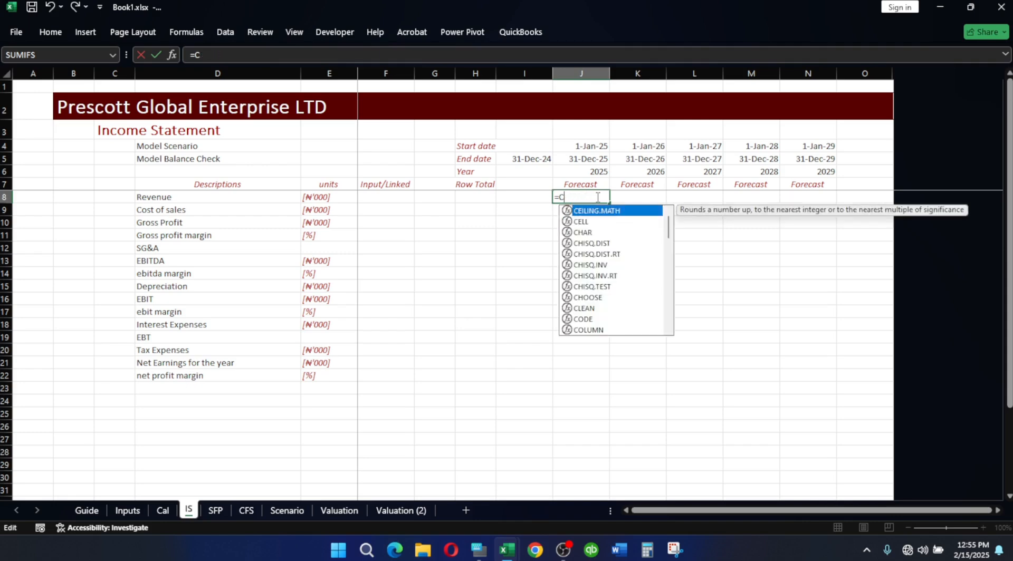
click(162, 510)
click(602, 408)
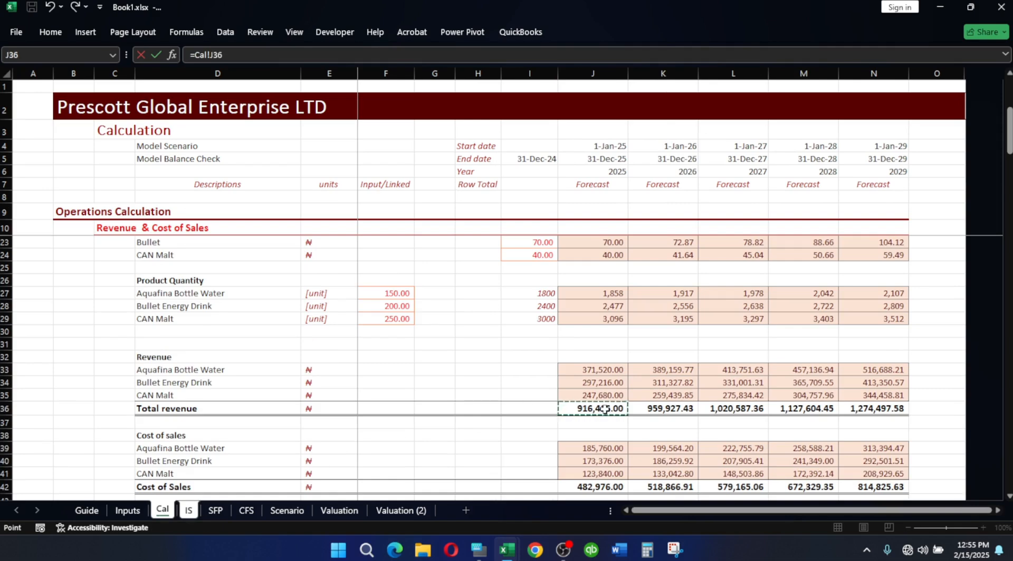
text(/divi)
key(Tab)
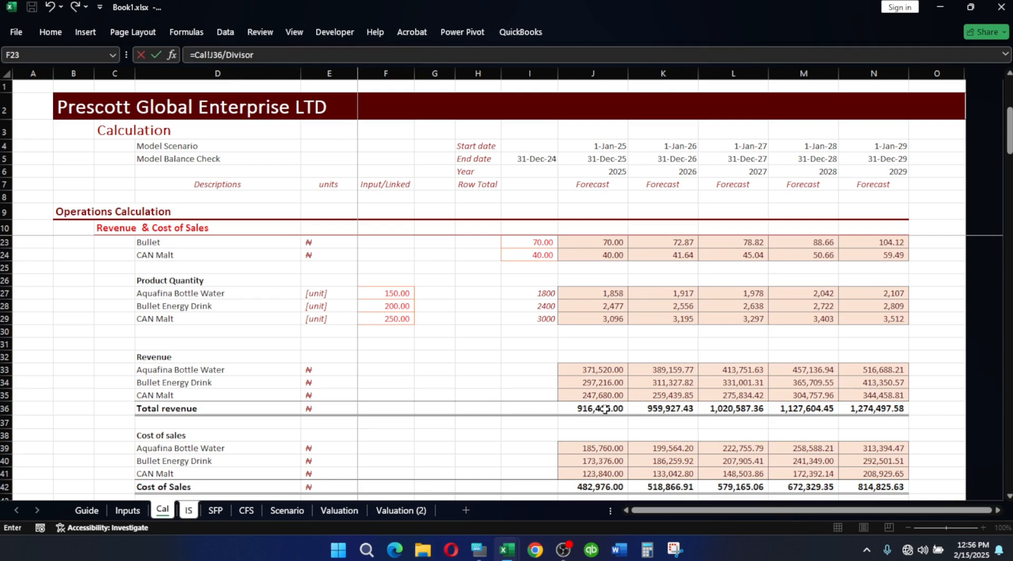
key(Return)
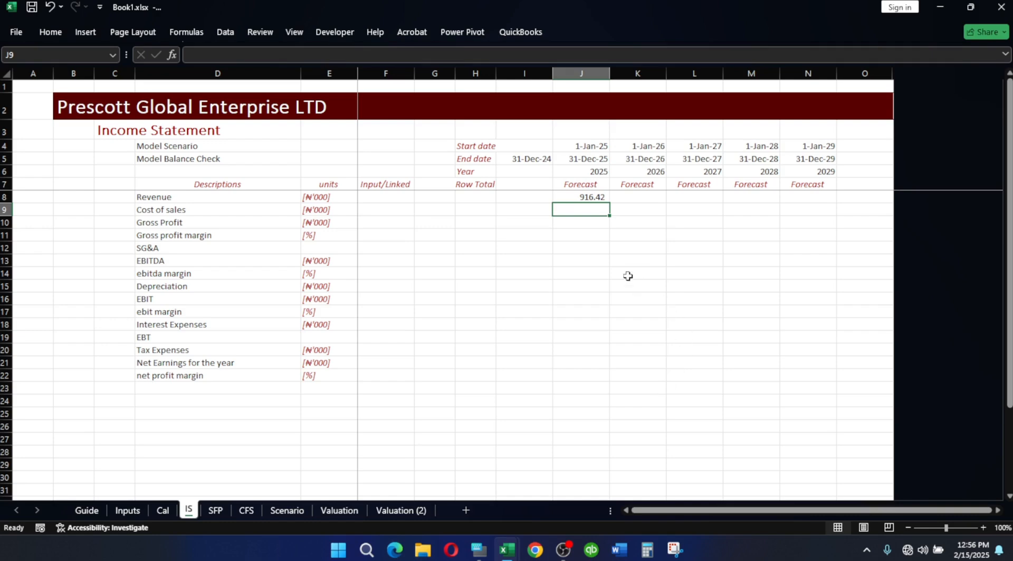
Link 2025 Cost of sales in J9 to the Cal sheet's Cost of Sales total with =Cal!J42/Divisor
click(589, 197)
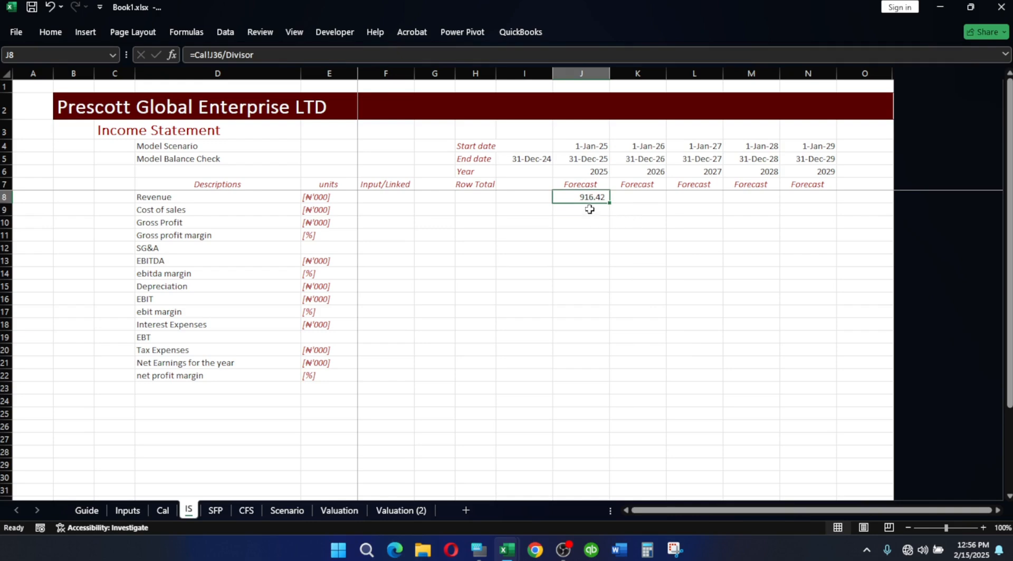
click(588, 210)
text(=)
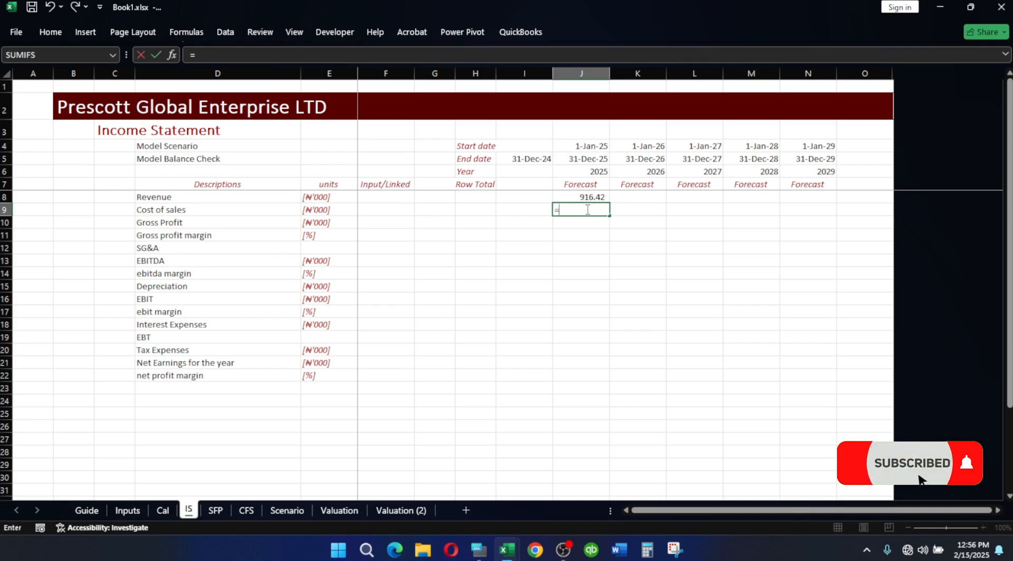
click(155, 510)
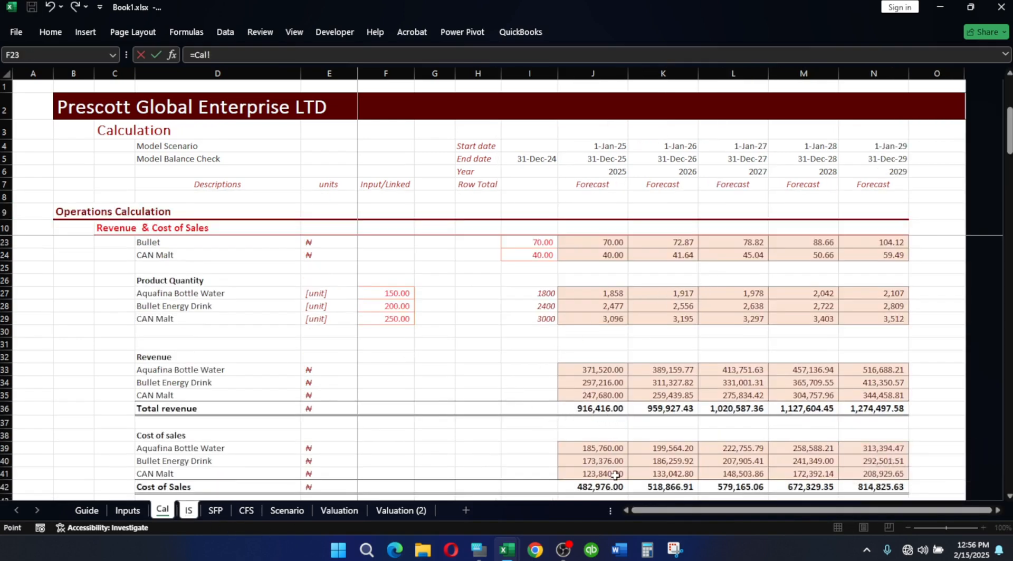
click(606, 488)
text(/div)
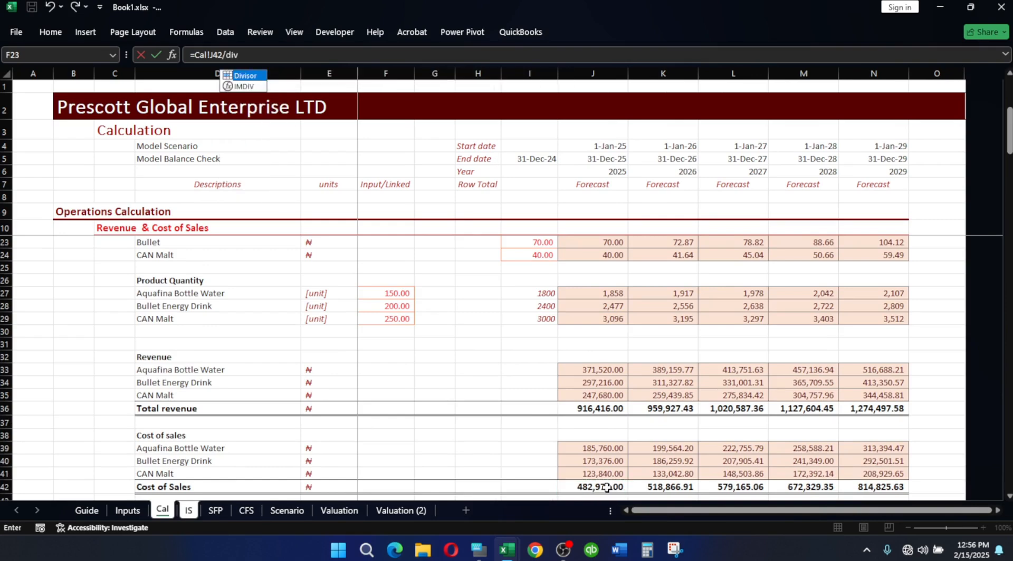
key(Tab)
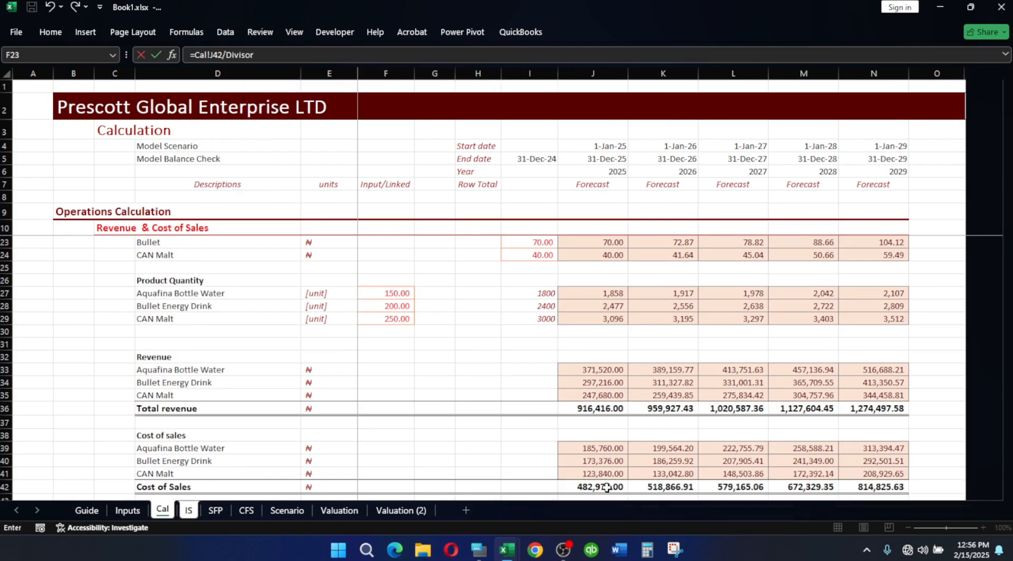
key(Return)
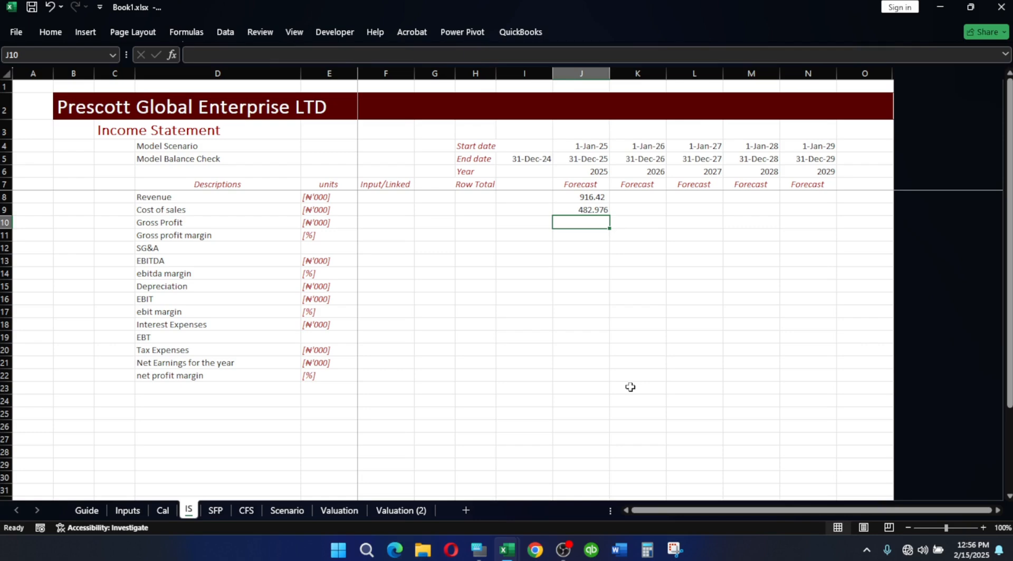
Turn 2025 Cost of sales negative by changing the formula in J9 to =-Cal!J42/Divisor
text(=)
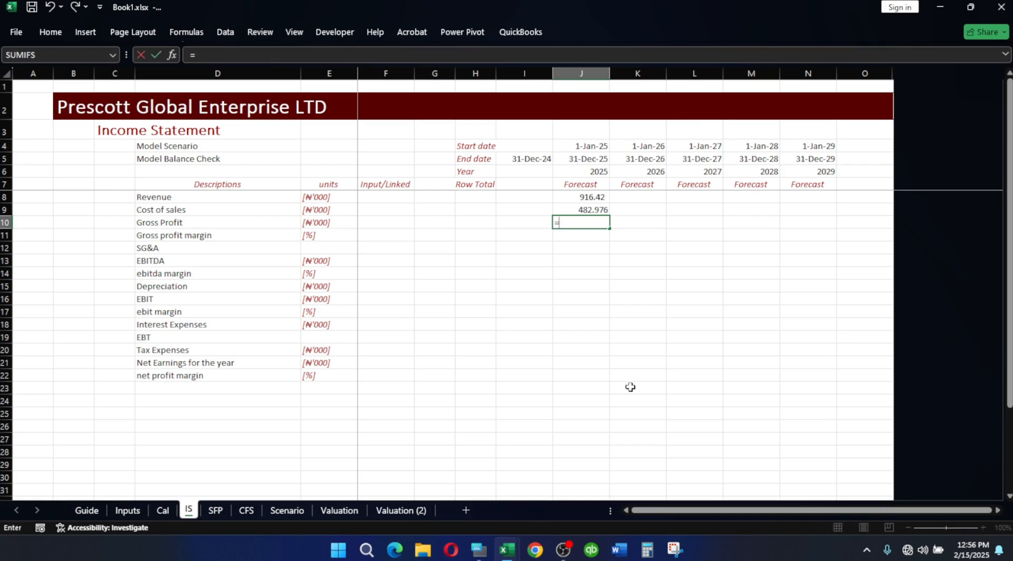
key(Escape)
click(580, 208)
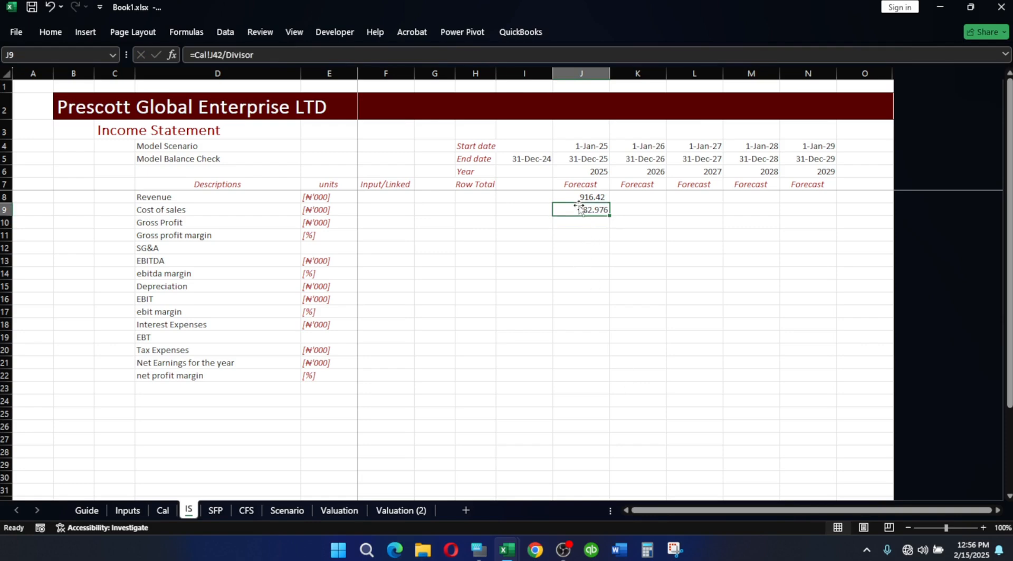
click(198, 54)
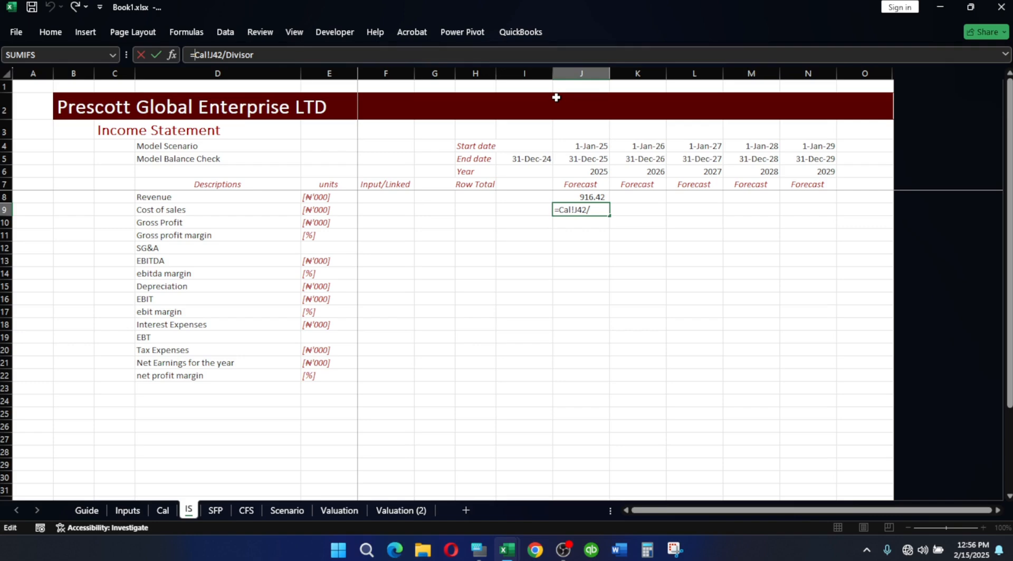
text(-)
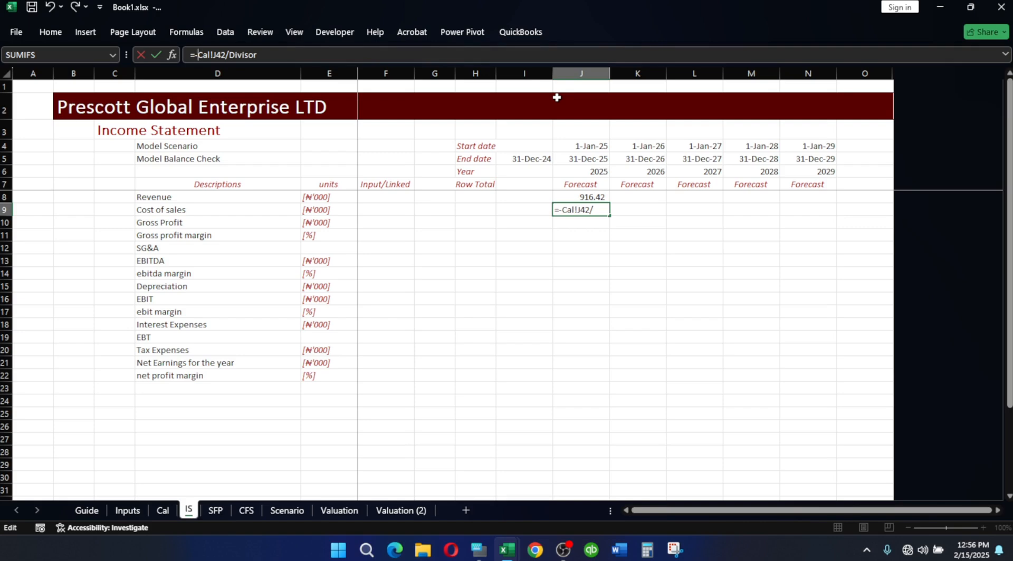
key(Return)
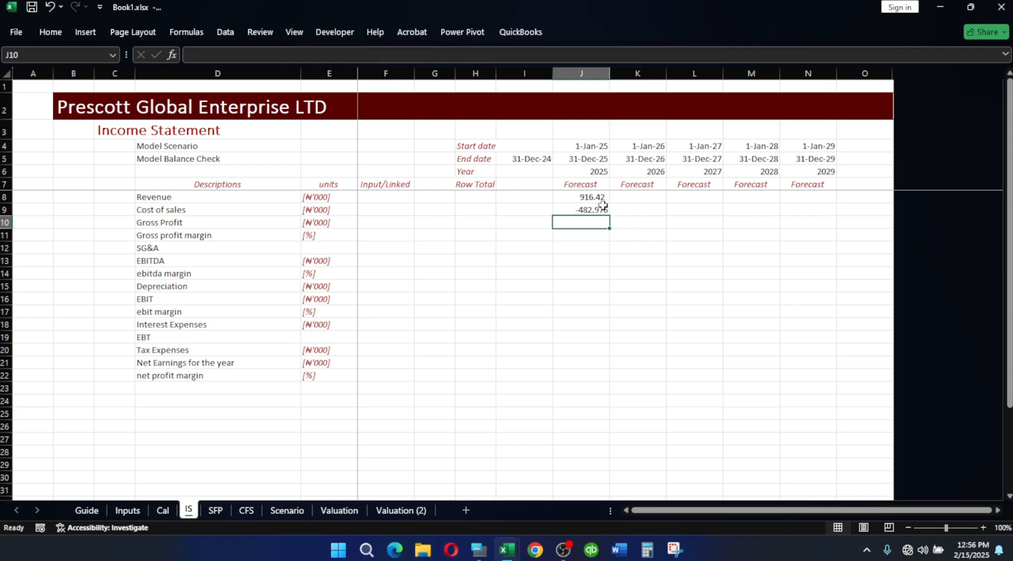
click(586, 195)
click(596, 232)
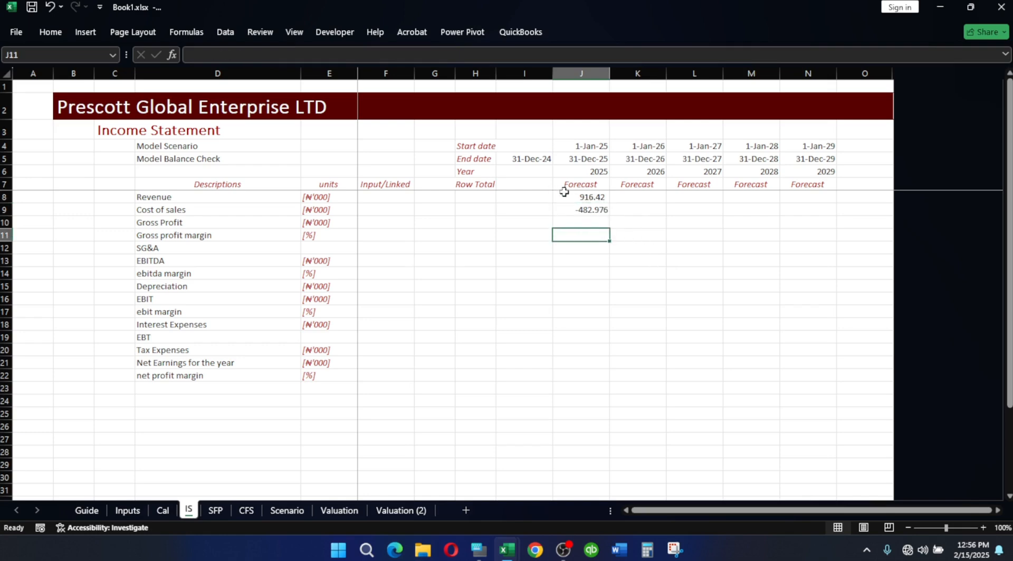
Modify the Normal cell style to the Number format with 2 decimal places, a 1000 separator and red bracketed negatives
click(589, 211)
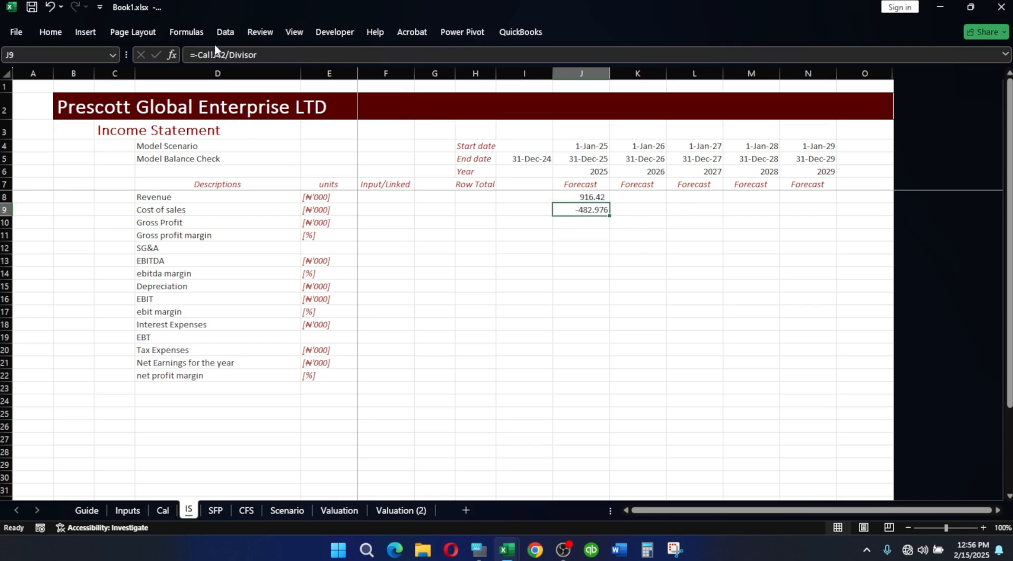
click(51, 33)
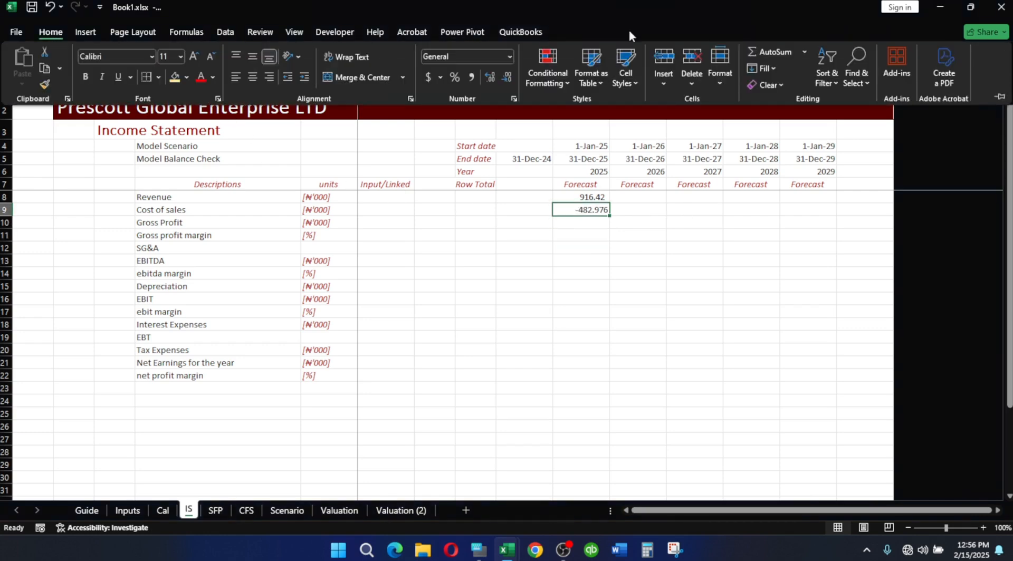
click(628, 79)
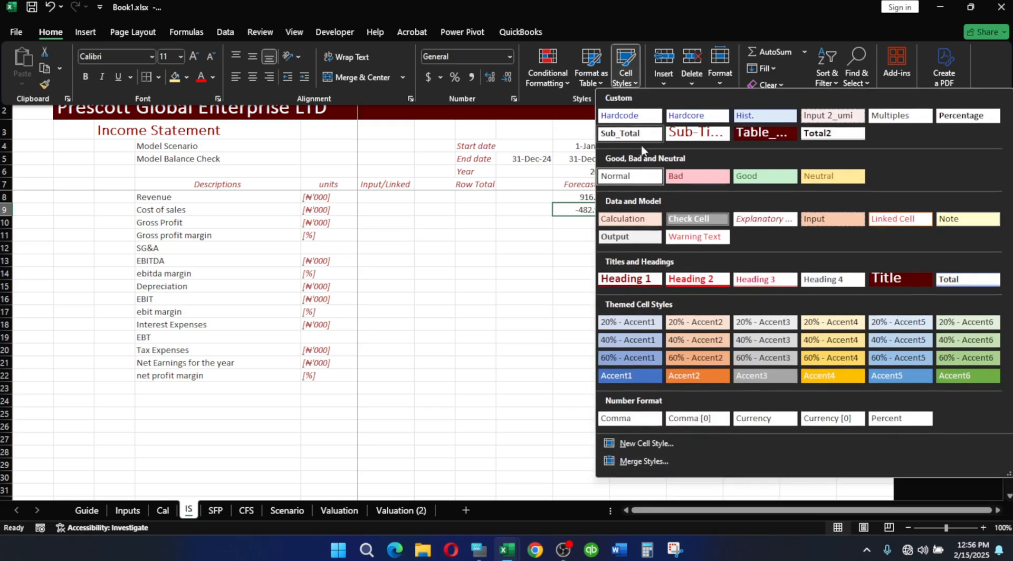
right_click(633, 180)
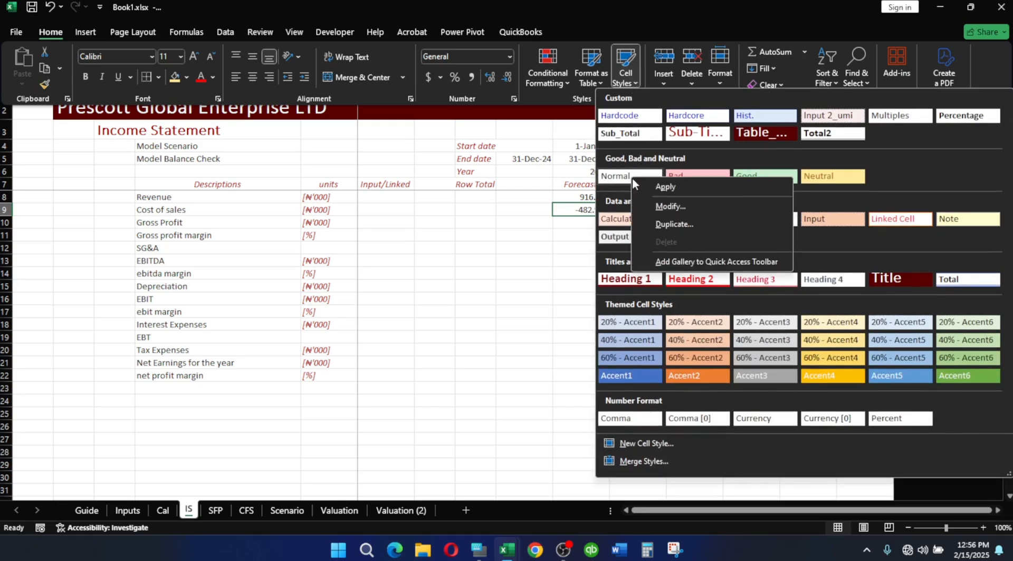
click(673, 207)
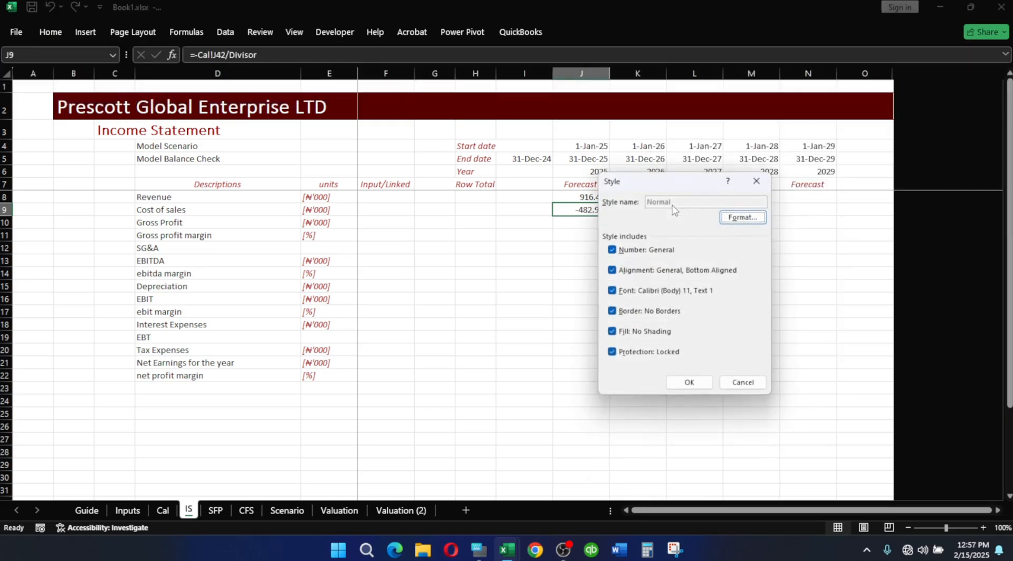
click(736, 219)
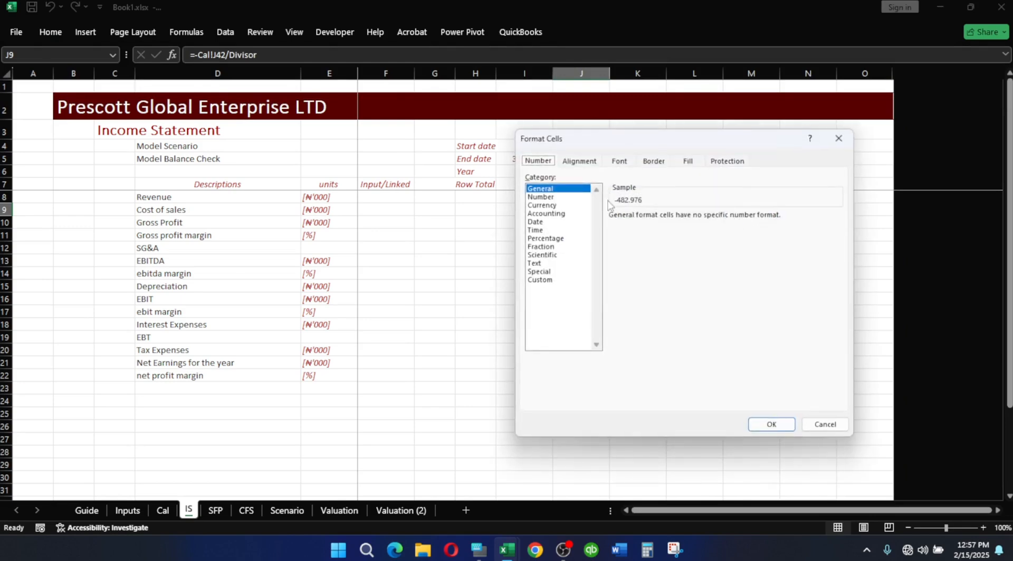
click(542, 197)
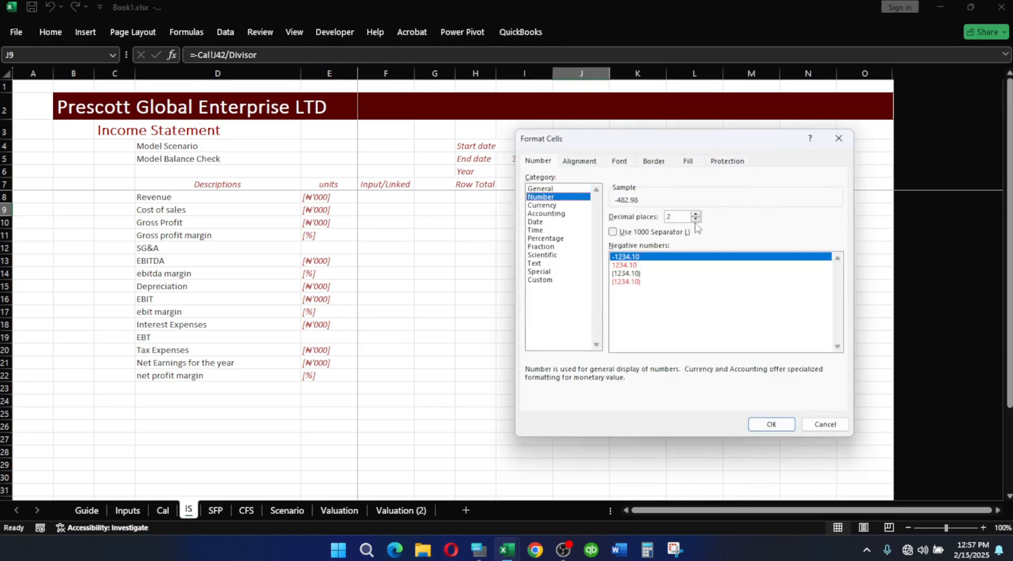
click(613, 232)
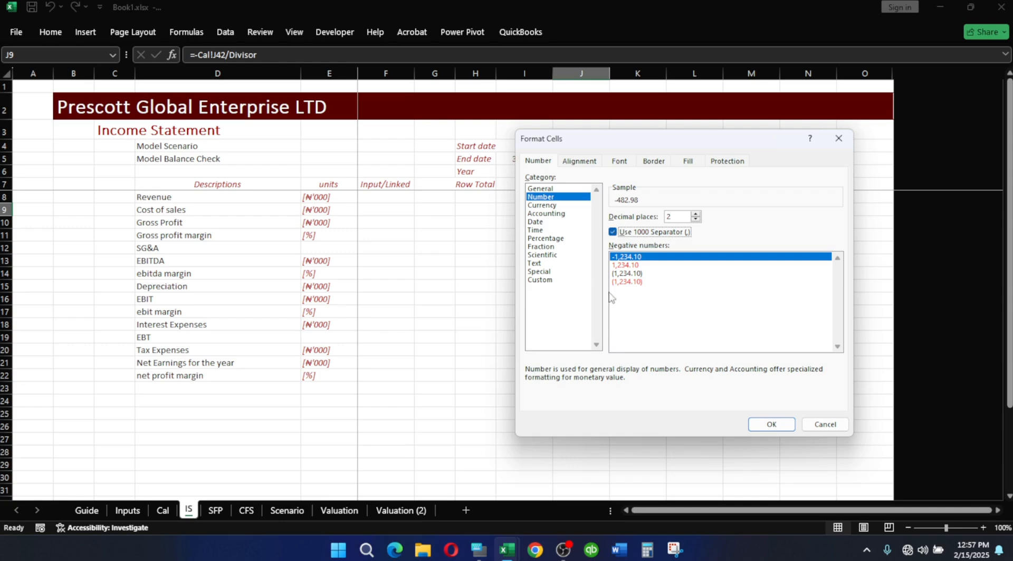
click(623, 281)
click(771, 425)
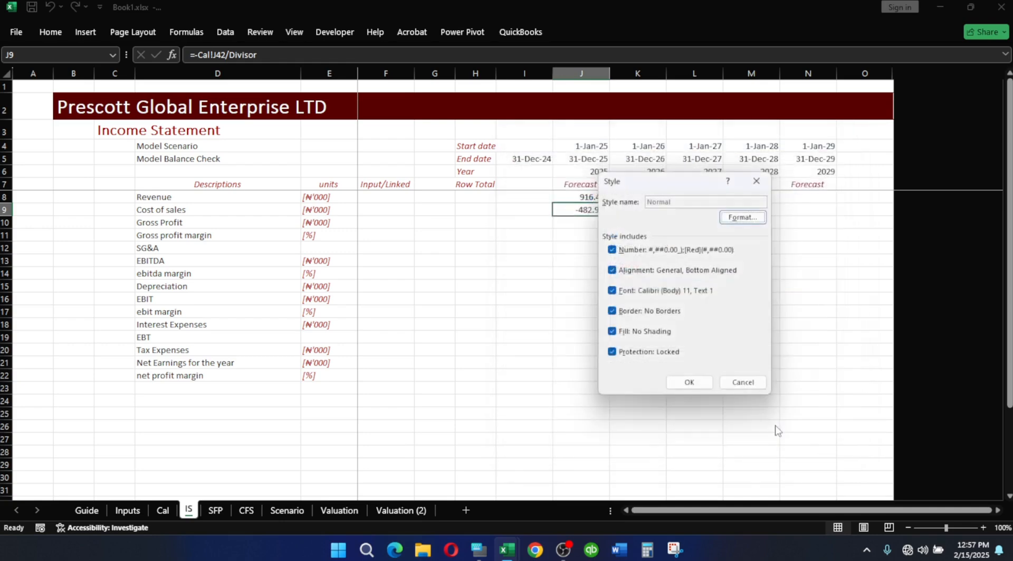
click(692, 382)
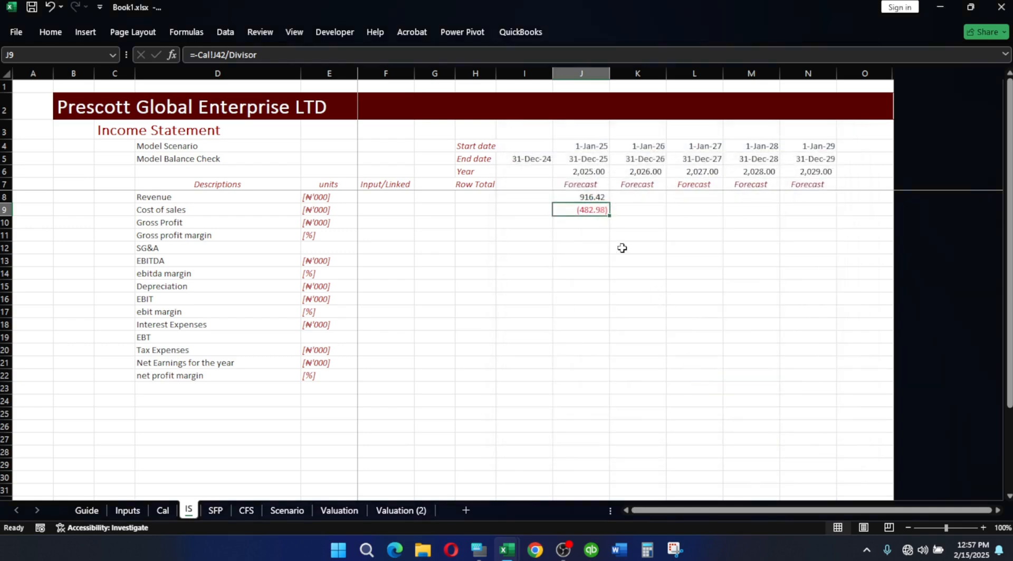
Set the number format of the forecast years in J6:N6 to General
drag(581, 169, 816, 172)
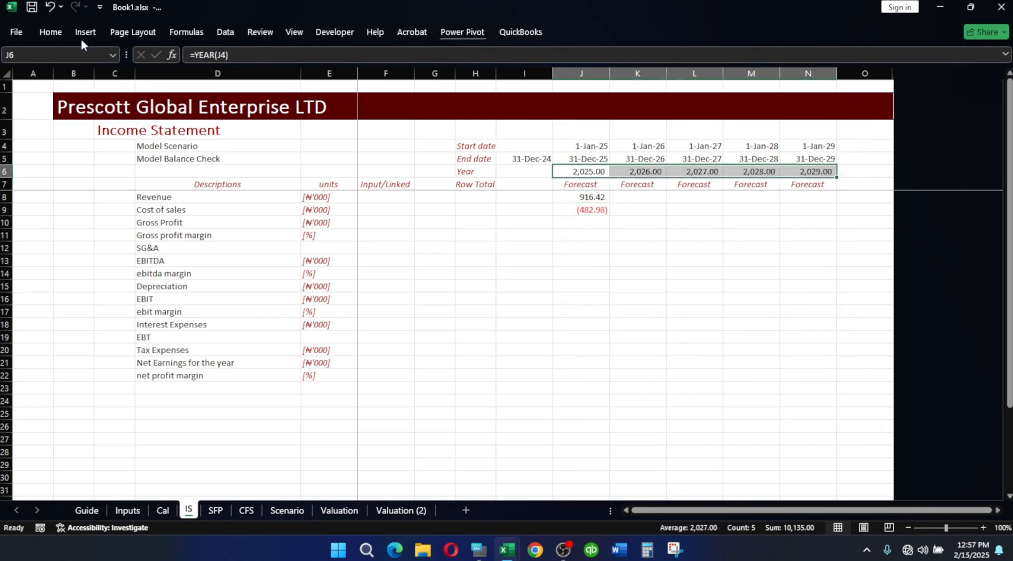
click(53, 34)
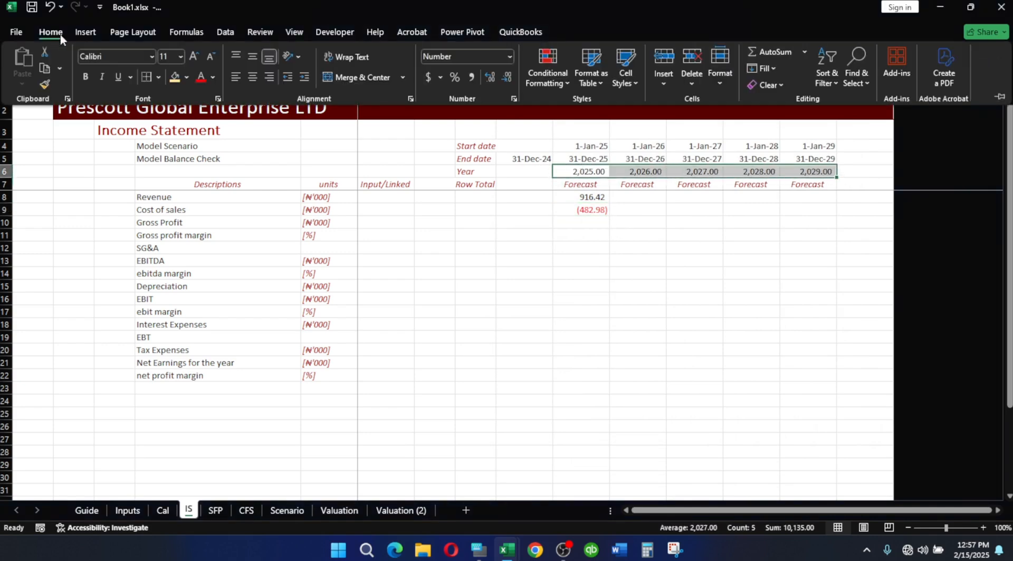
click(509, 56)
click(475, 79)
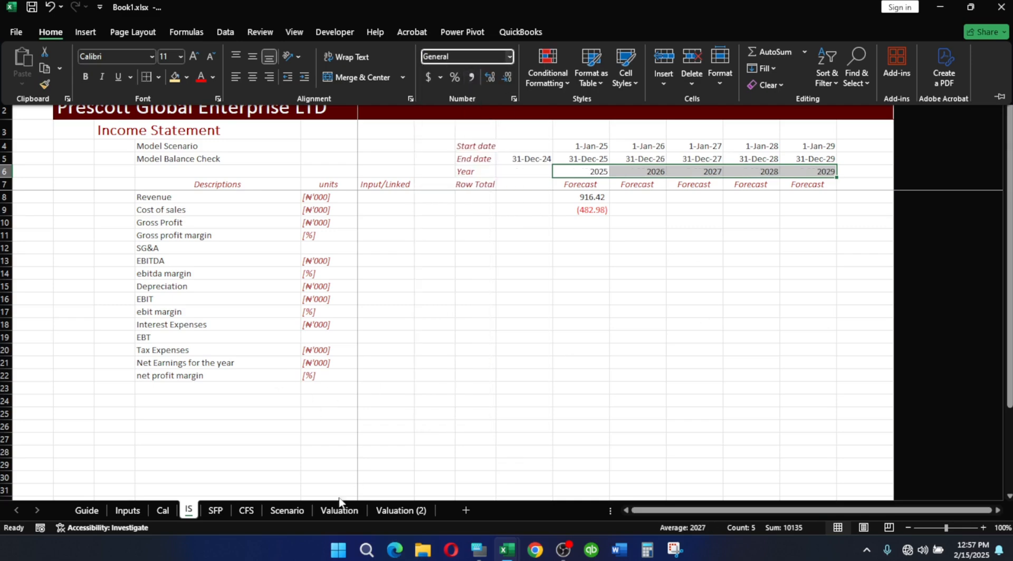
click(183, 515)
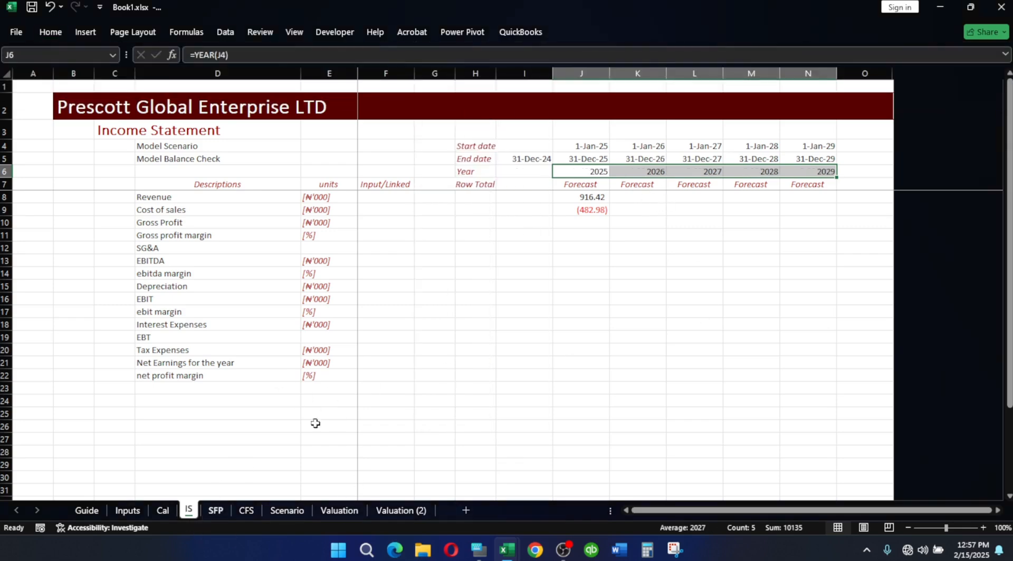
Calculate the 2025 Gross Profit in J10 with =SUM(J8:J9)
click(612, 223)
click(591, 225)
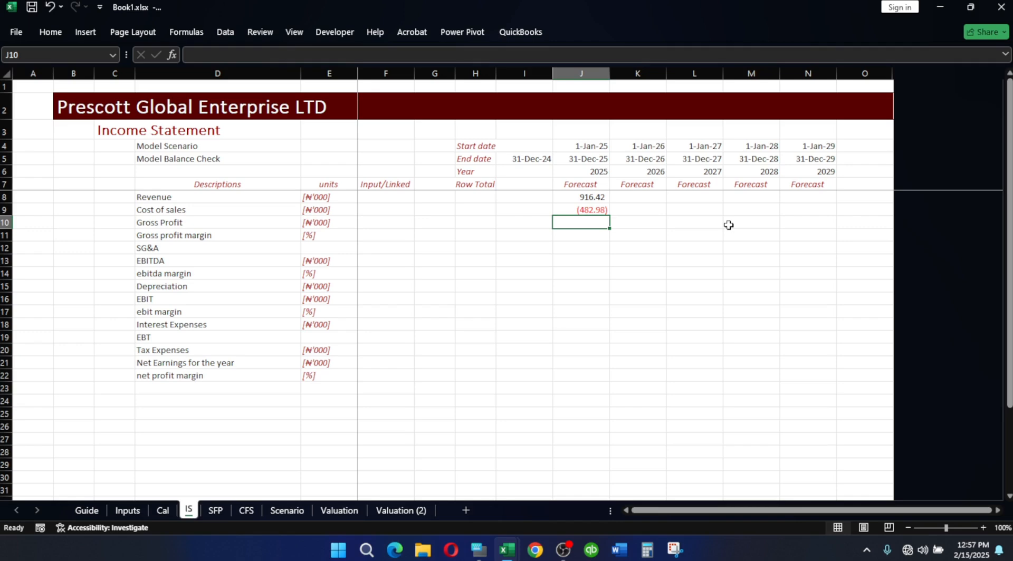
key(alt+equal)
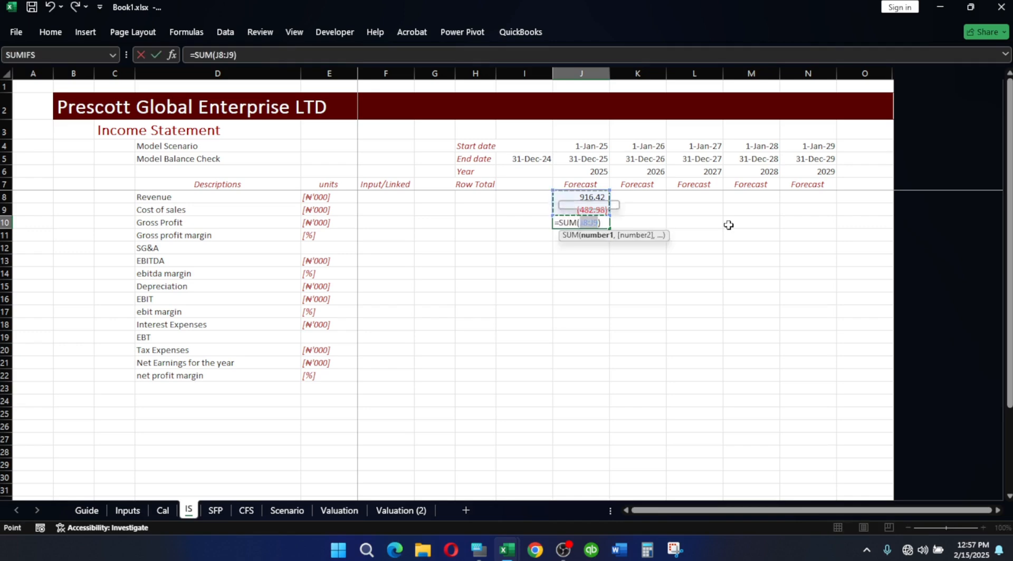
key(Return)
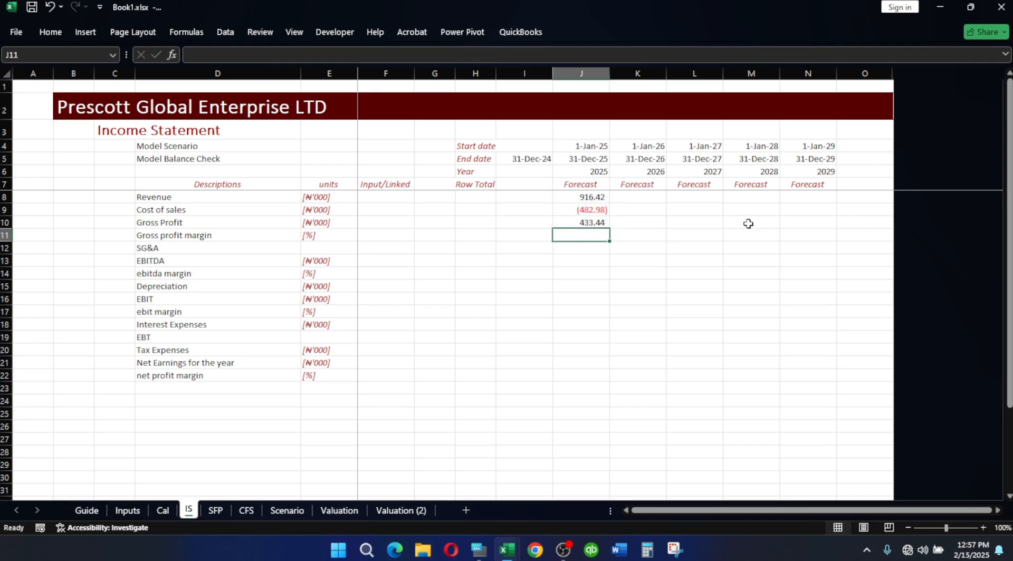
Apply the Sub_Total cell style to the Gross Profit row from D10 to N10
drag(138, 223, 794, 228)
key(alt)
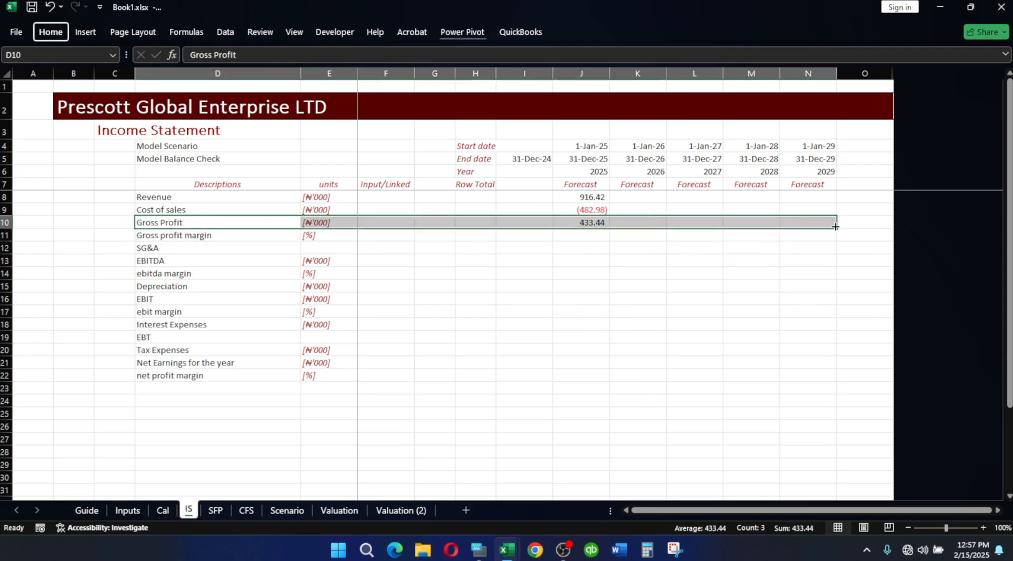
key(h)
key(j)
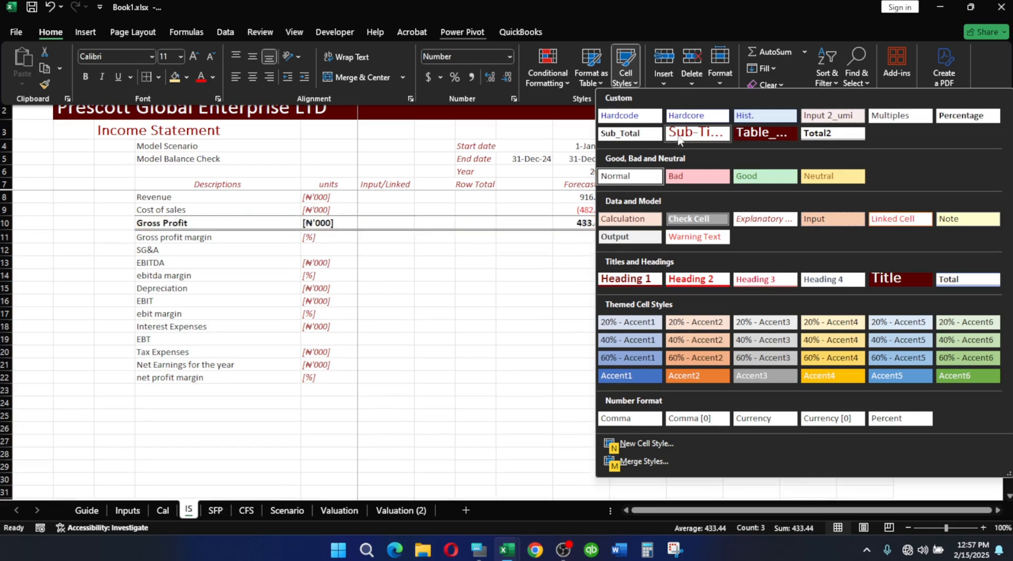
click(619, 136)
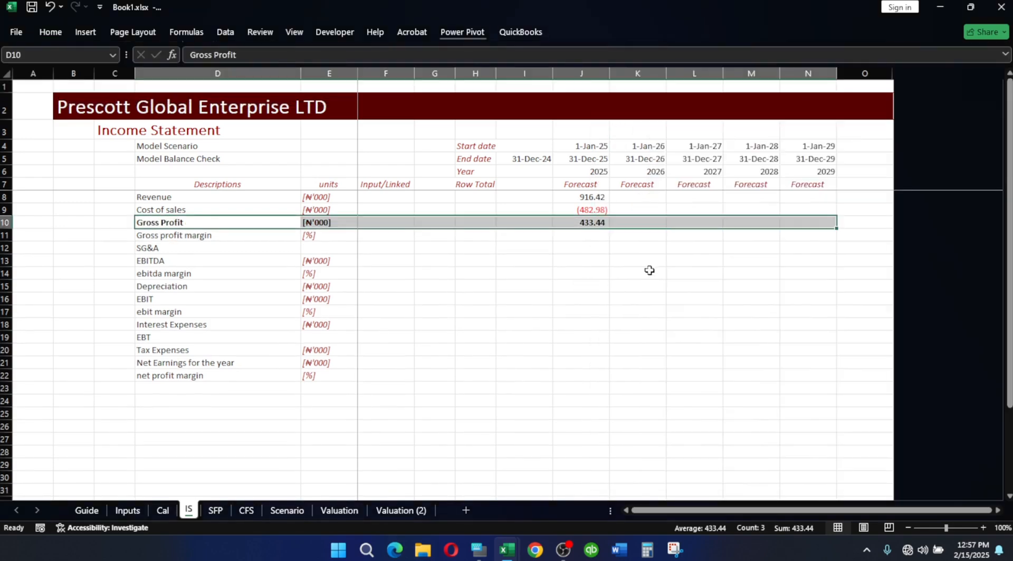
click(648, 271)
Calculate the 2025 Gross profit margin in J11 by dividing Gross Profit by Revenue with =J10/J8
click(595, 236)
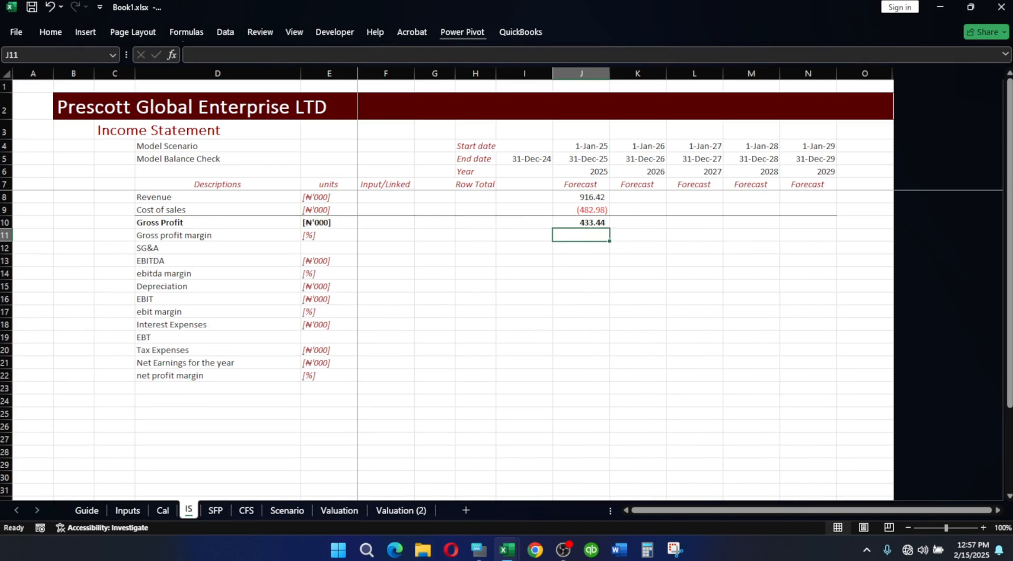
text(=)
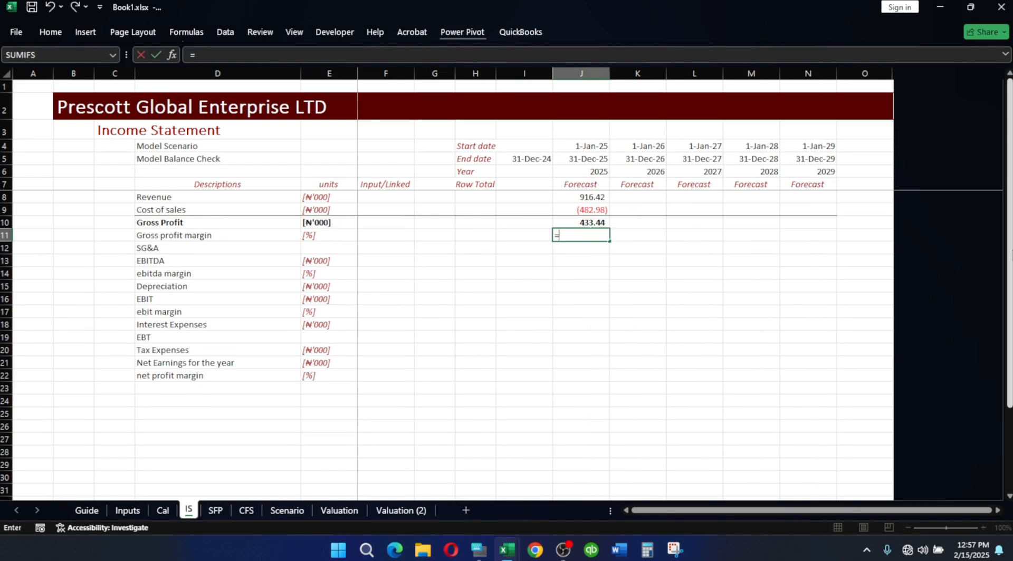
click(587, 223)
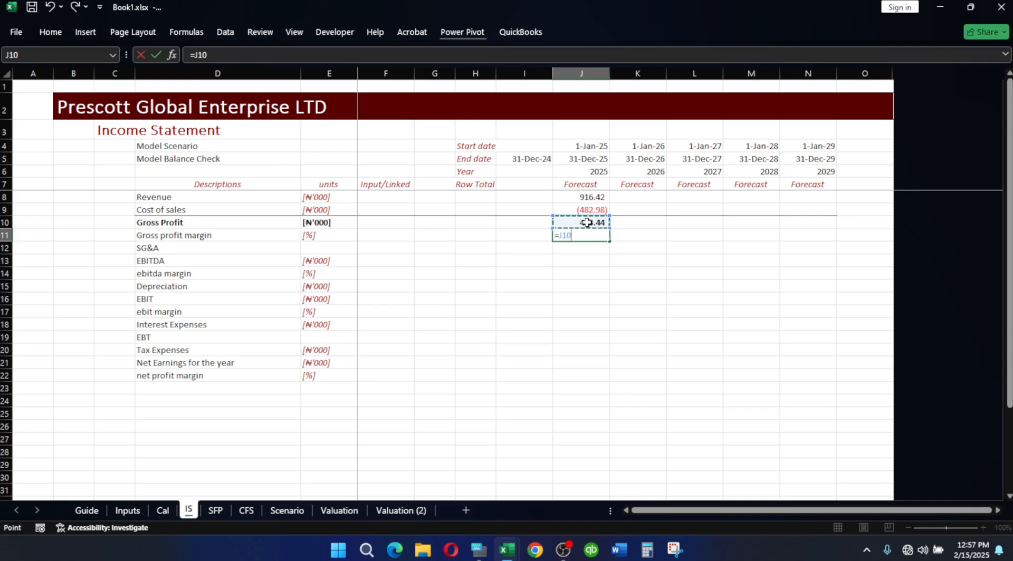
text(/)
click(589, 197)
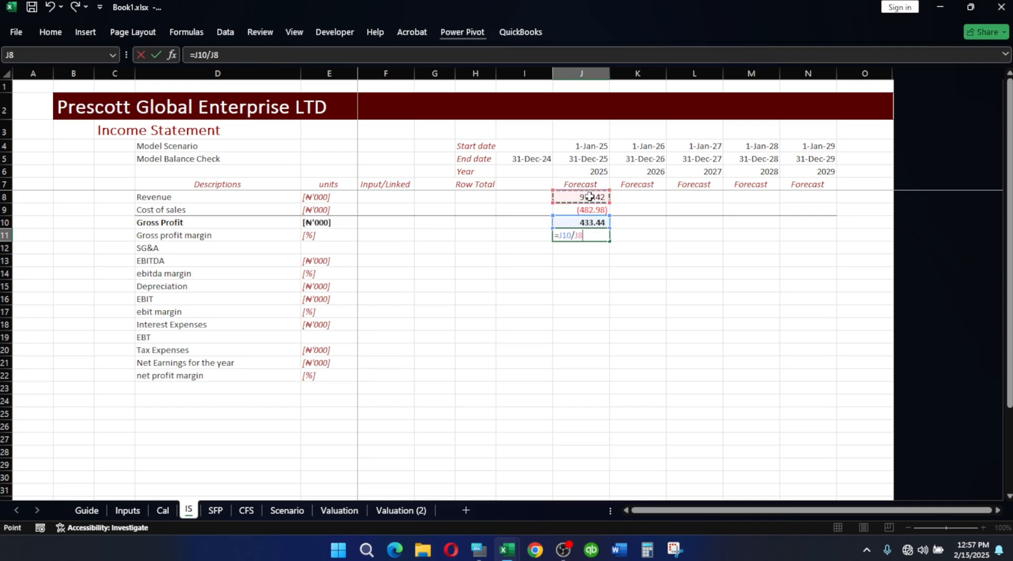
key(Return)
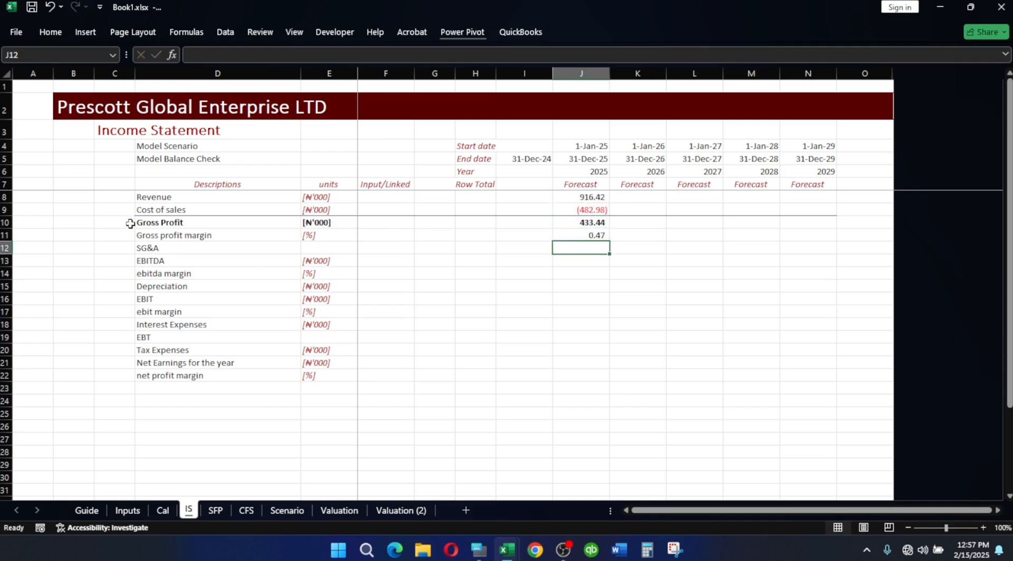
Apply the Explanatory Text cell style to the Gross profit margin row from D11 to N11
drag(139, 232, 823, 233)
key(alt)
key(h)
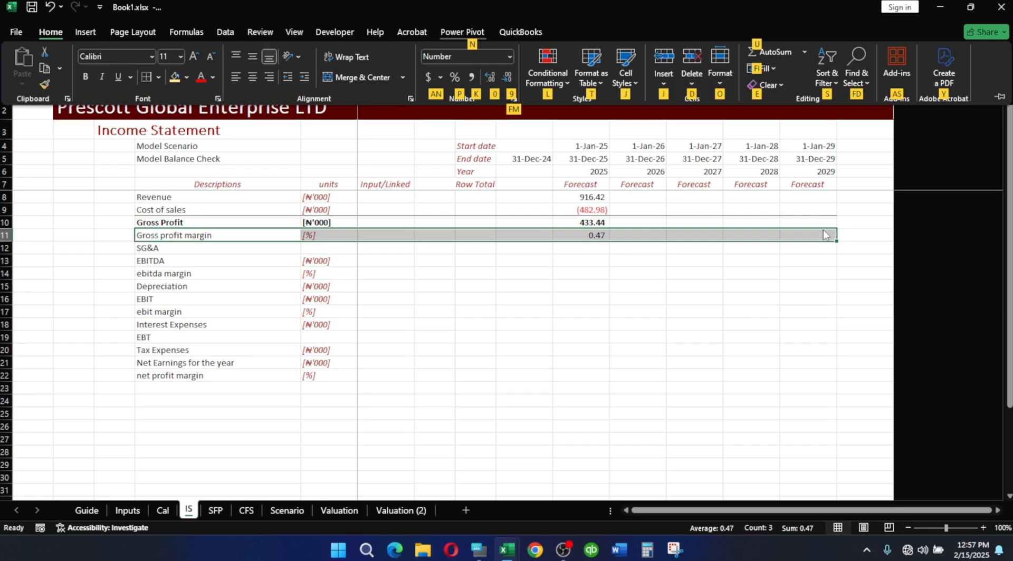
key(j)
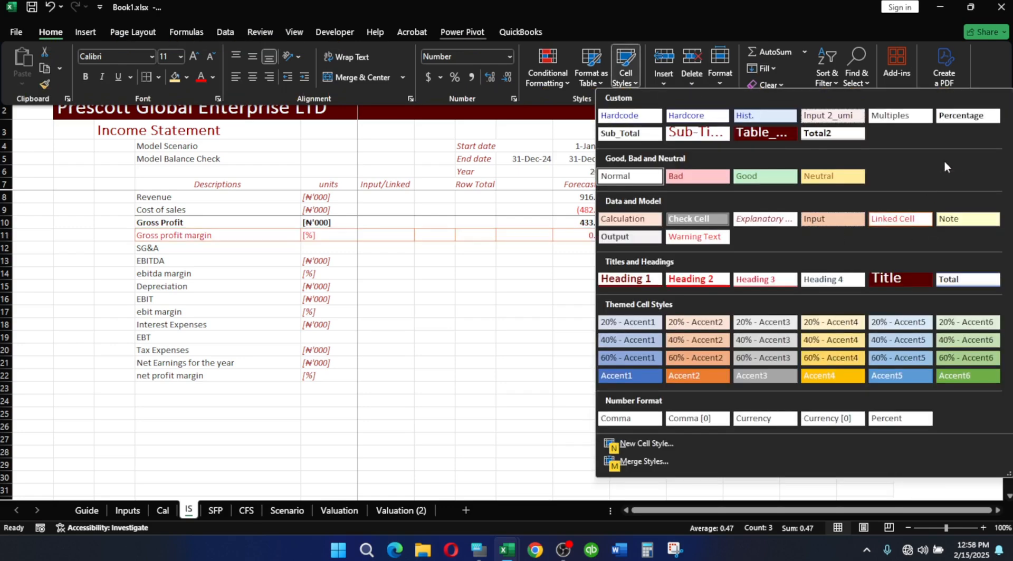
click(763, 218)
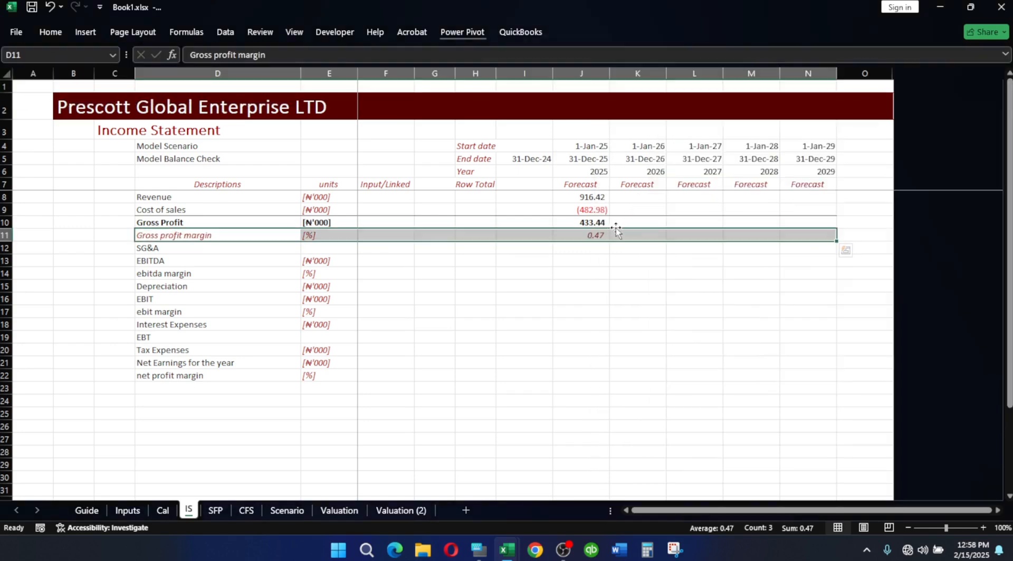
Apply the custom Percentage cell style to the forecast margin cells J11:N11
click(585, 235)
drag(584, 235, 811, 233)
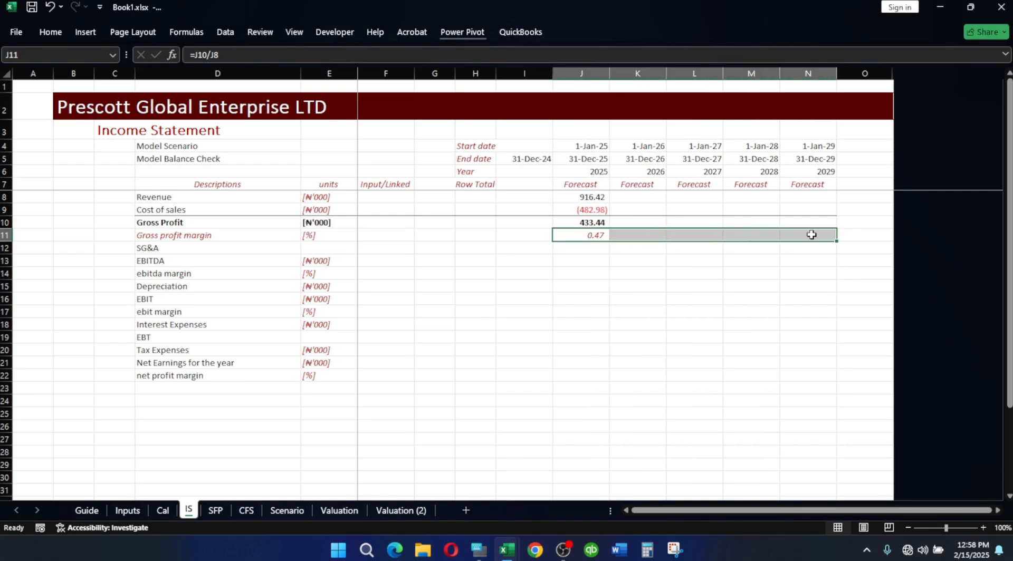
key(alt)
key(h)
key(j)
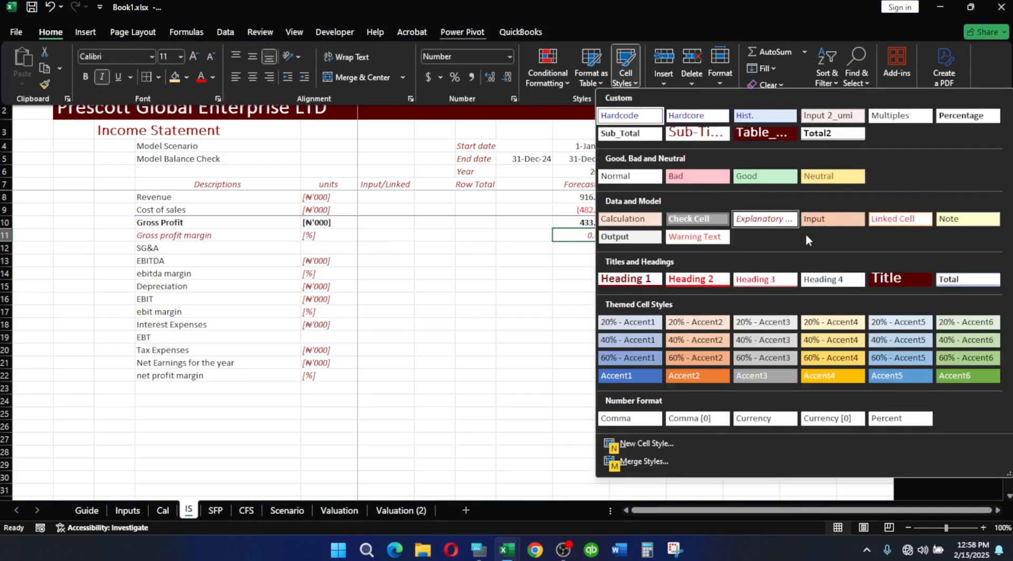
click(965, 117)
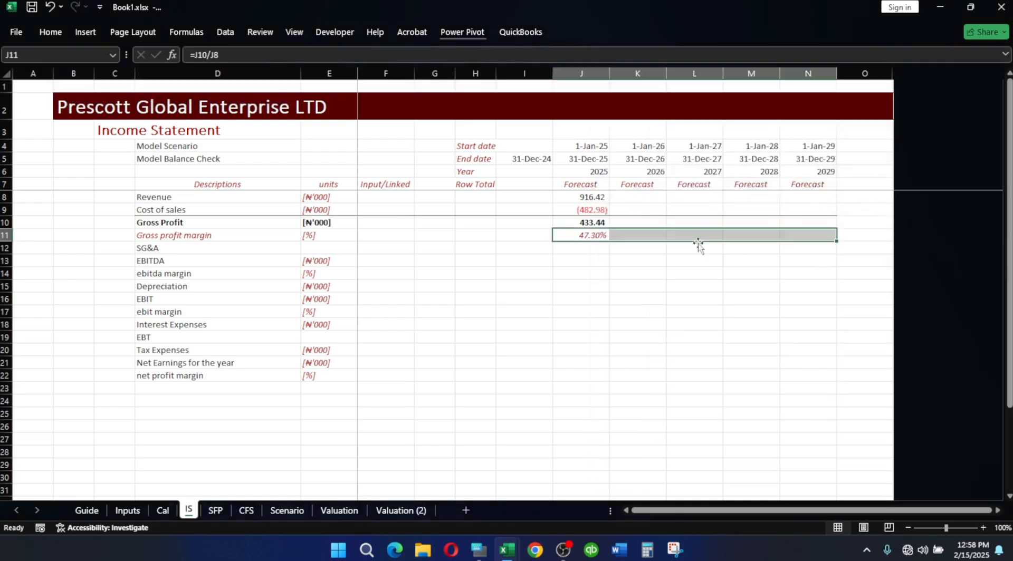
Fill the 2025 formulas in J8:J11 across the 2026 to 2029 forecast columns through N11
click(611, 261)
click(592, 225)
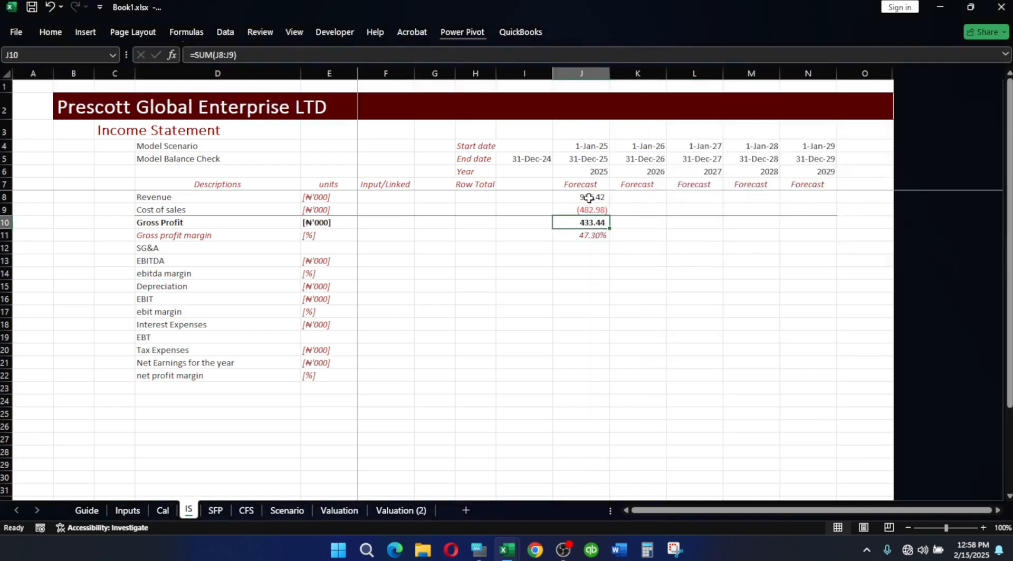
drag(589, 197, 839, 243)
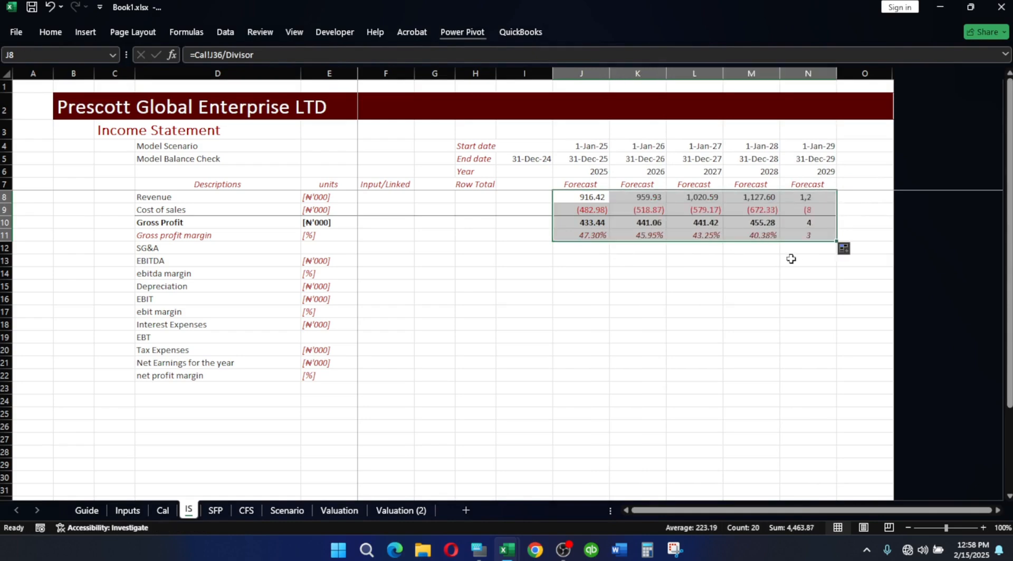
click(770, 282)
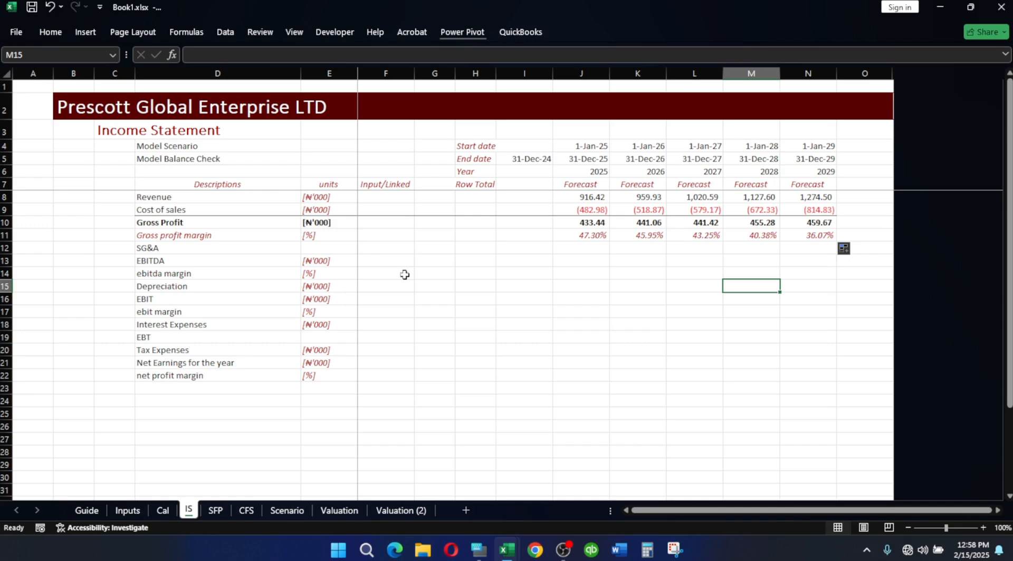
click(145, 249)
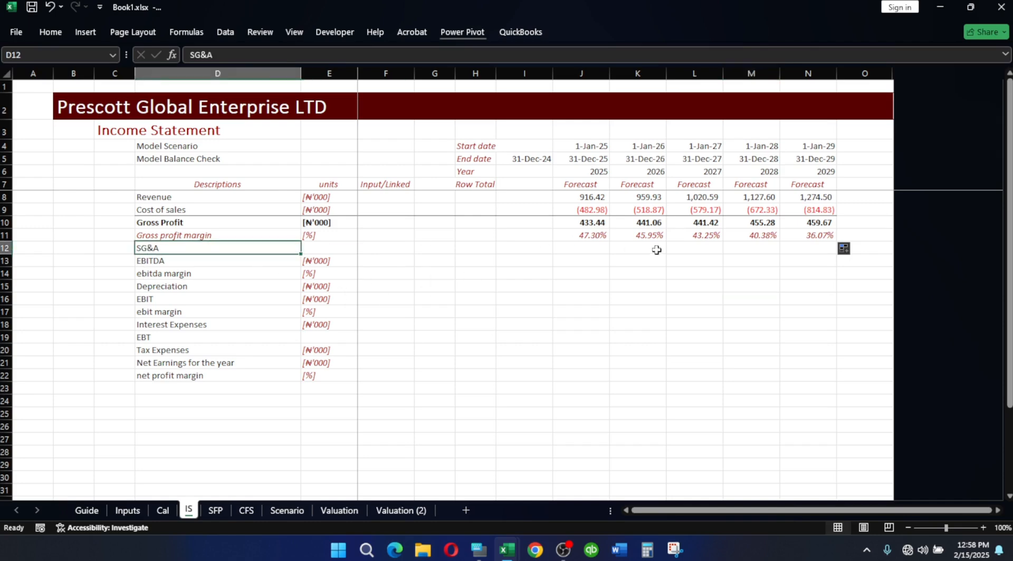
Link 2025 SG&A in J12 to the Cal sheet with =-Cal!J97/Divisor and fill it across the forecast years through N12
click(587, 250)
text(=)
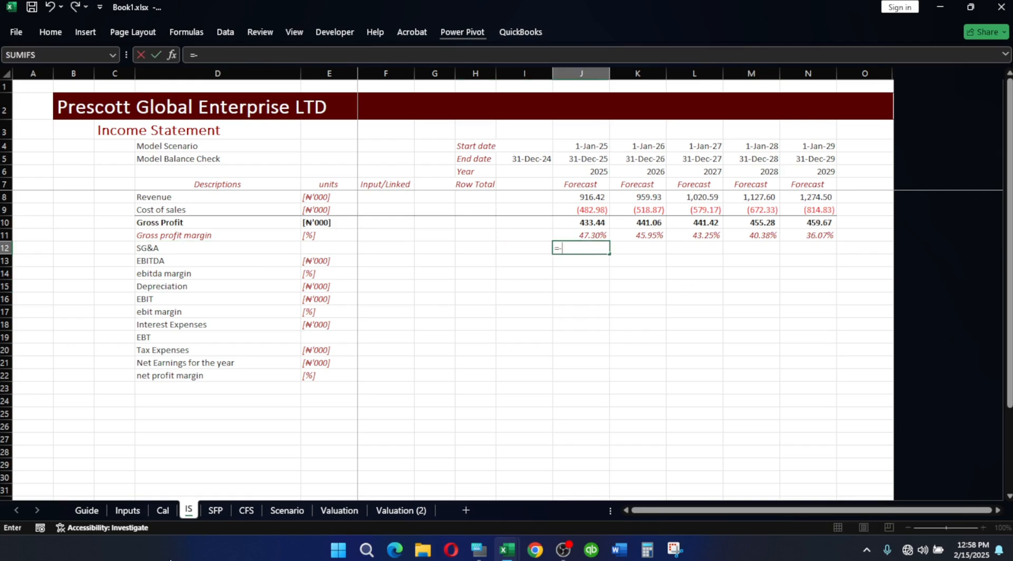
text(-)
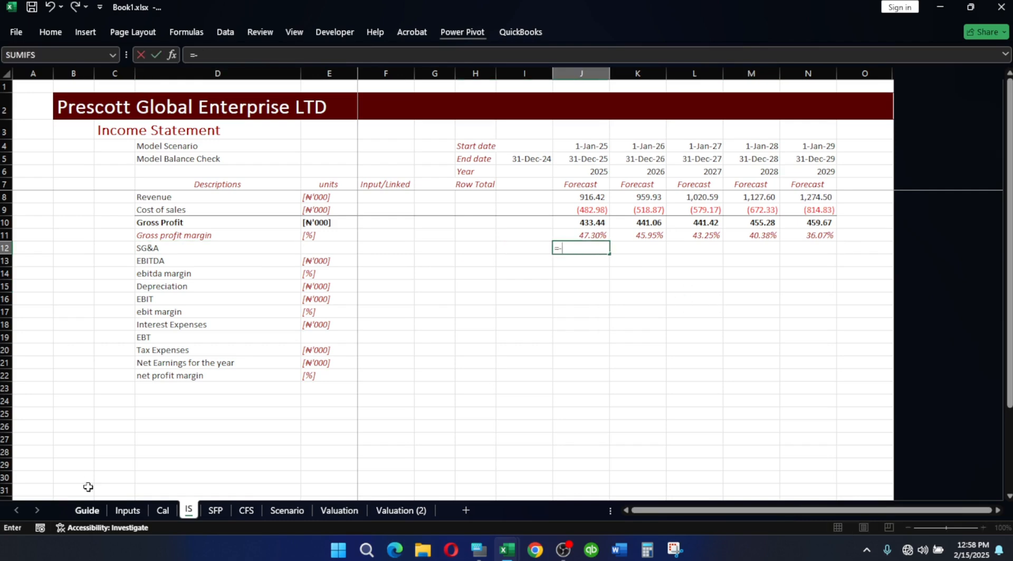
click(162, 511)
scroll(600, 374, down, 3)
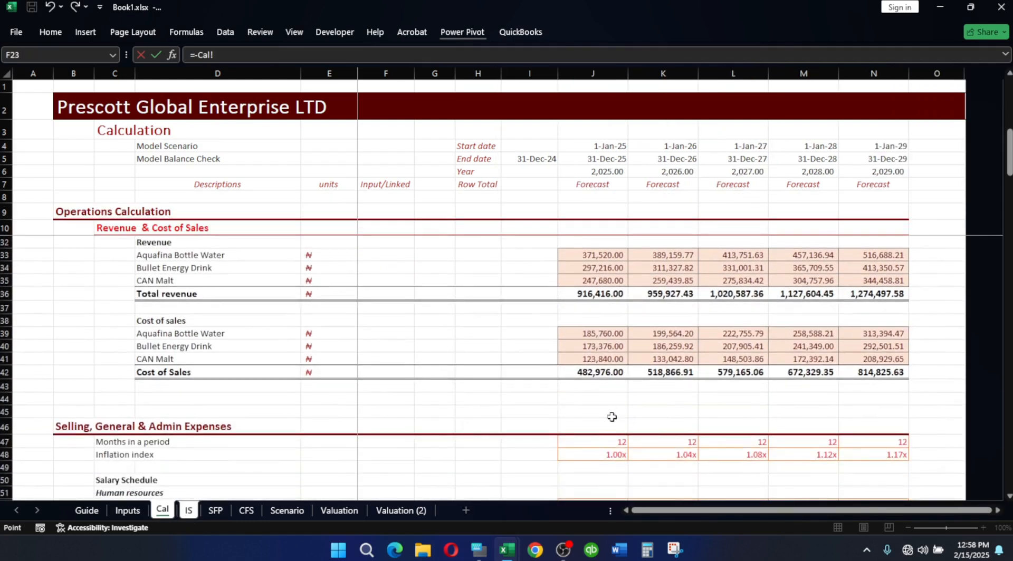
scroll(611, 416, down, 12)
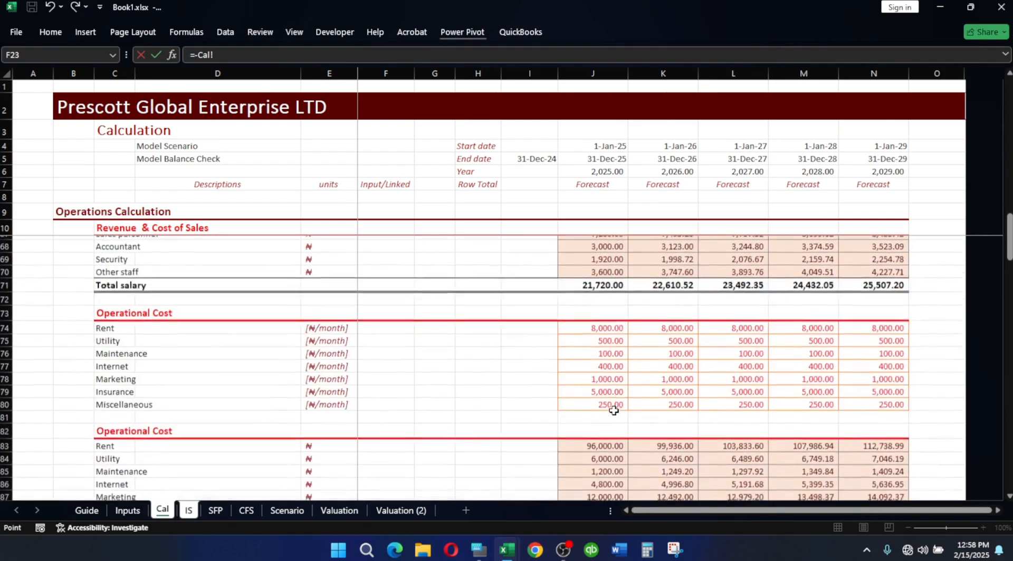
scroll(612, 410, down, 6)
click(599, 388)
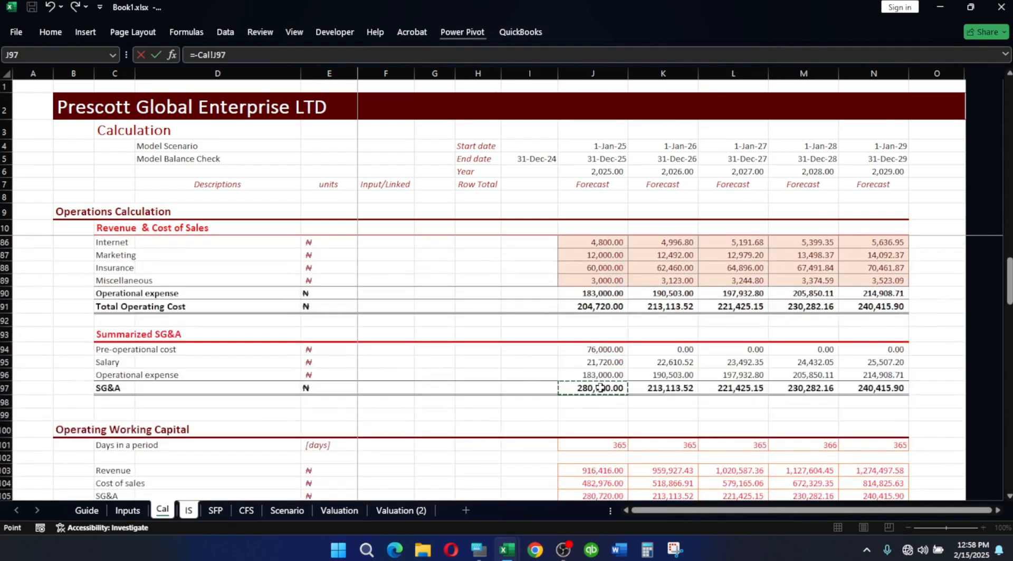
text(/div)
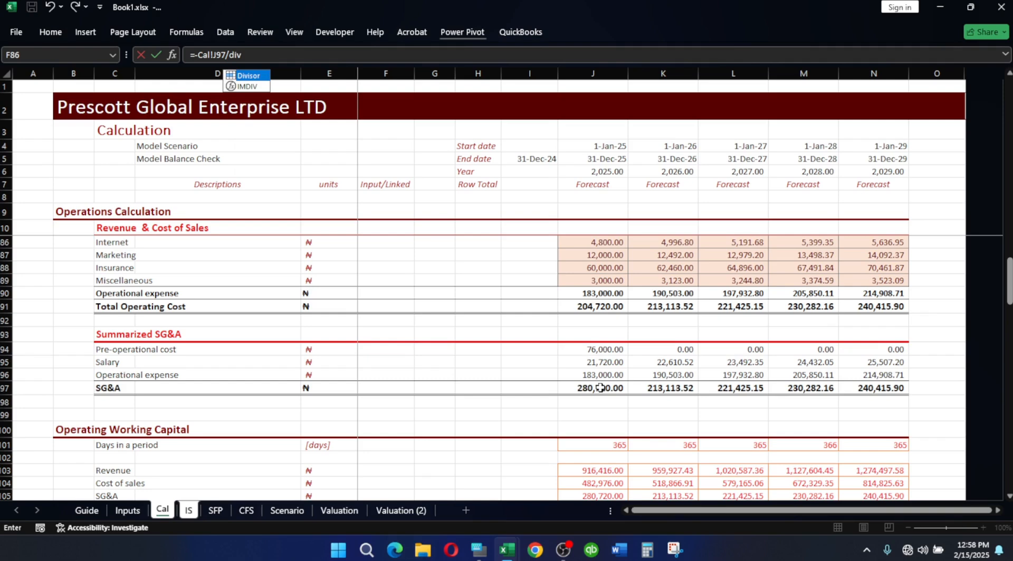
key(Tab)
key(Return)
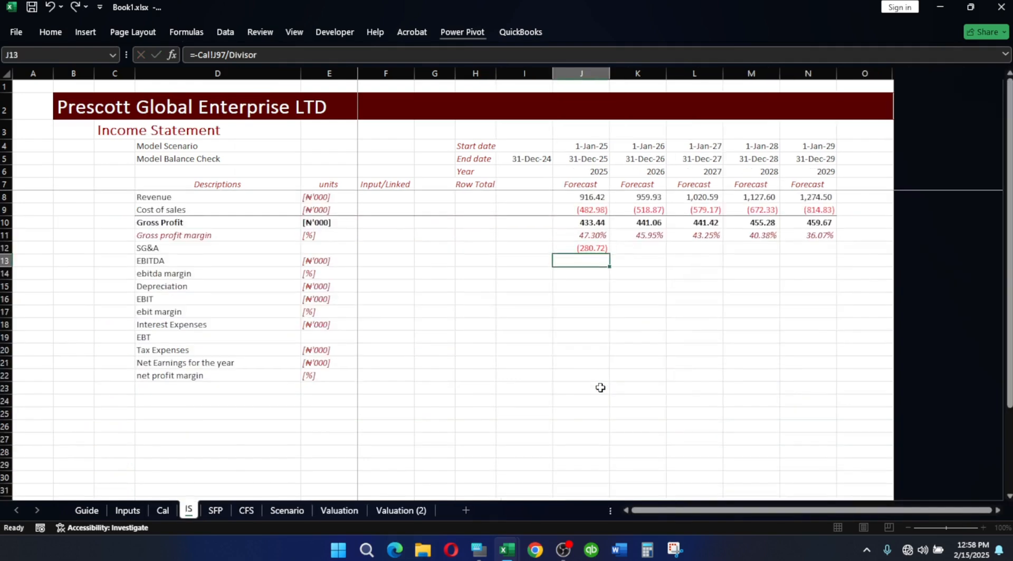
click(594, 248)
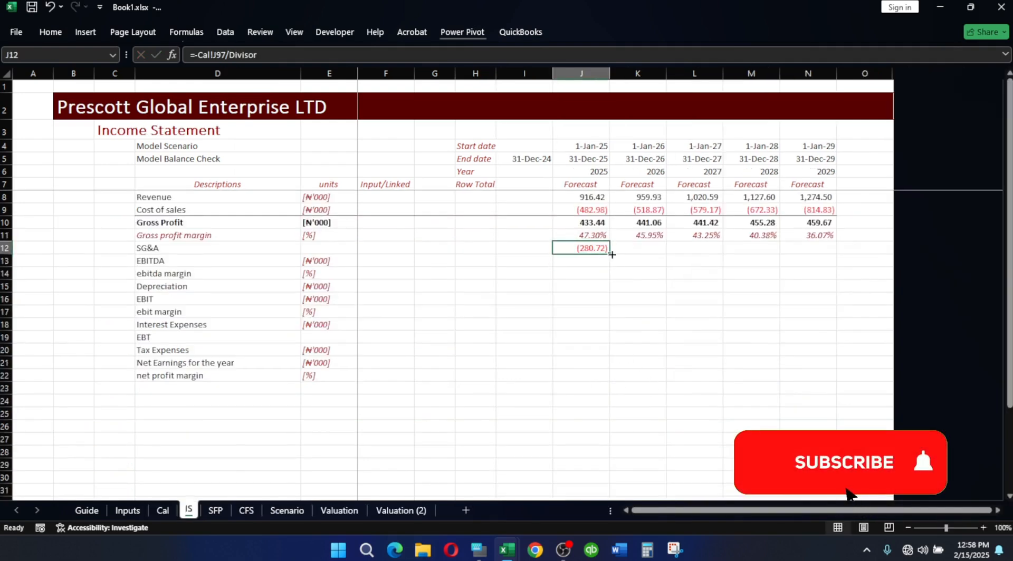
drag(610, 253, 809, 255)
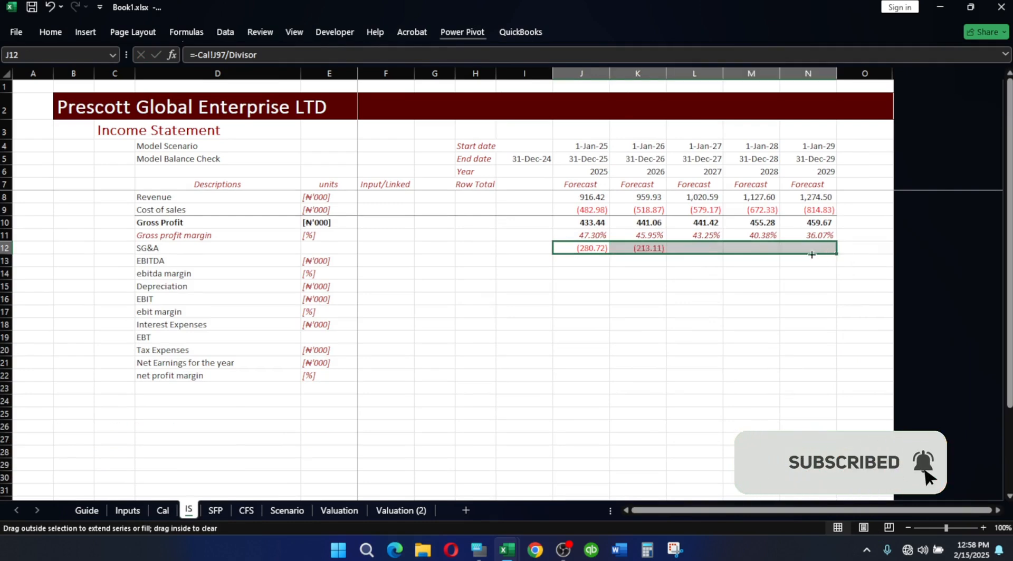
Calculate 2025 EBITDA in J13 by adding Gross Profit and the negative SG&A with =J10+J12
click(589, 261)
text(=)
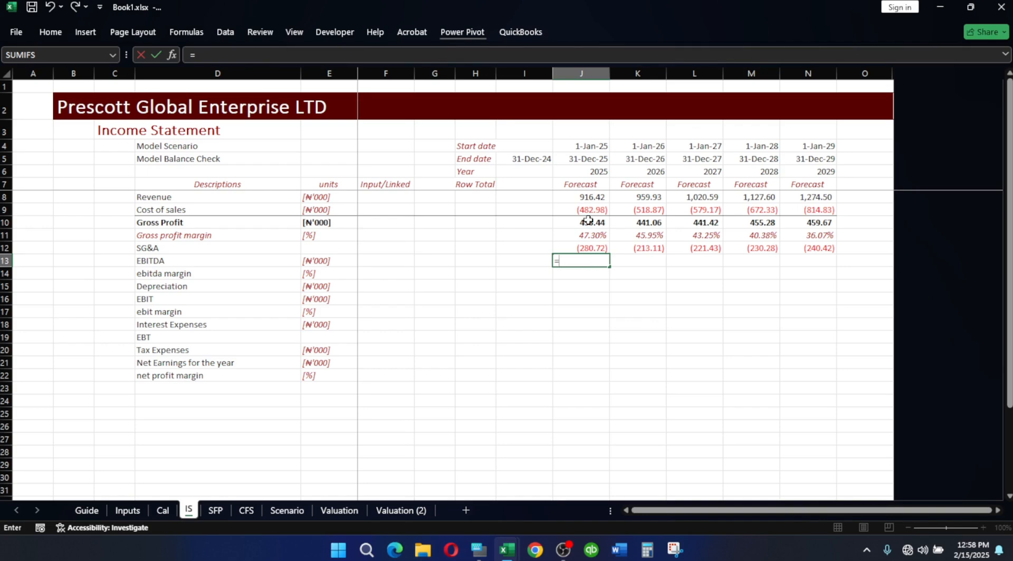
click(588, 222)
text(+)
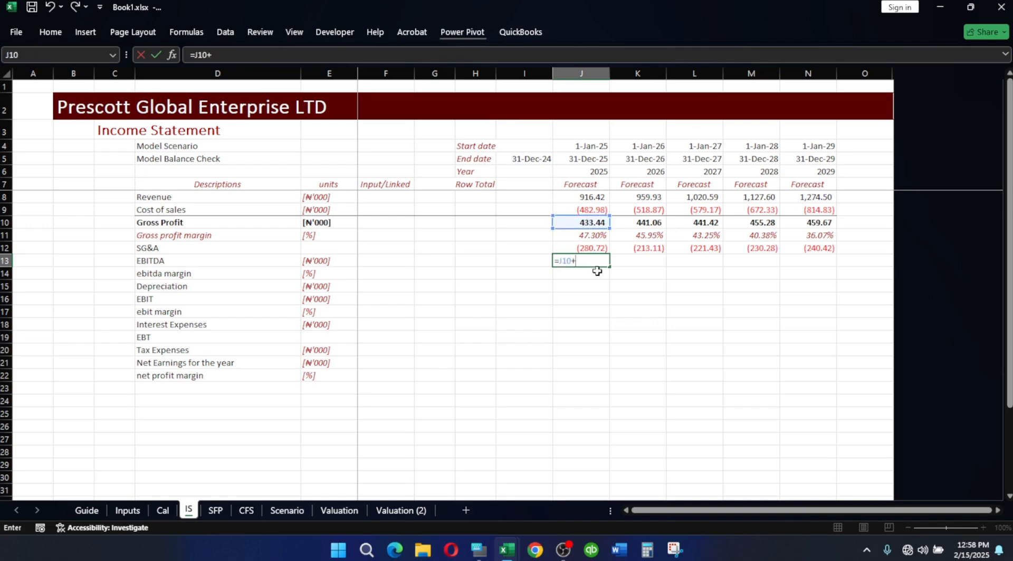
click(595, 246)
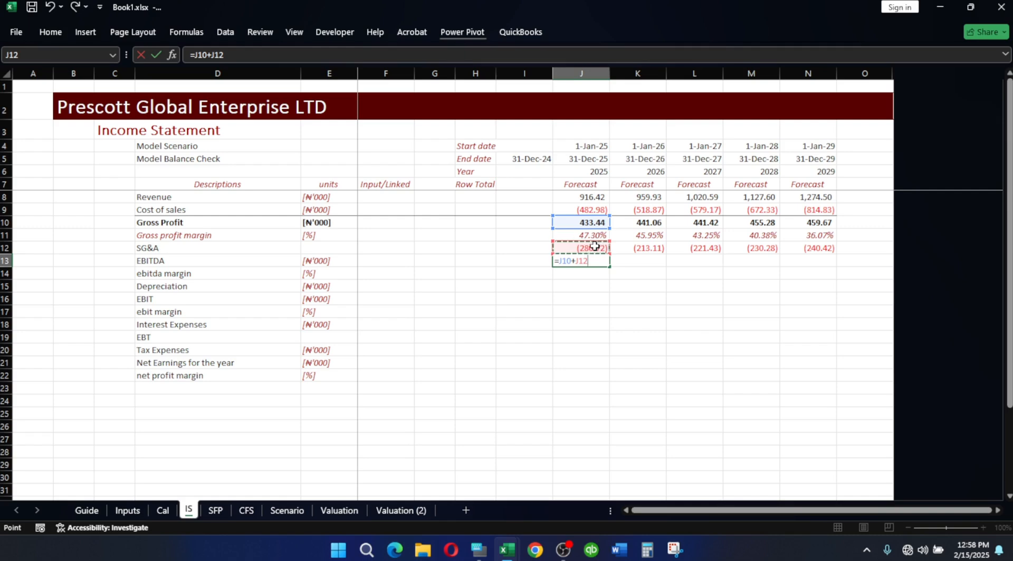
key(Return)
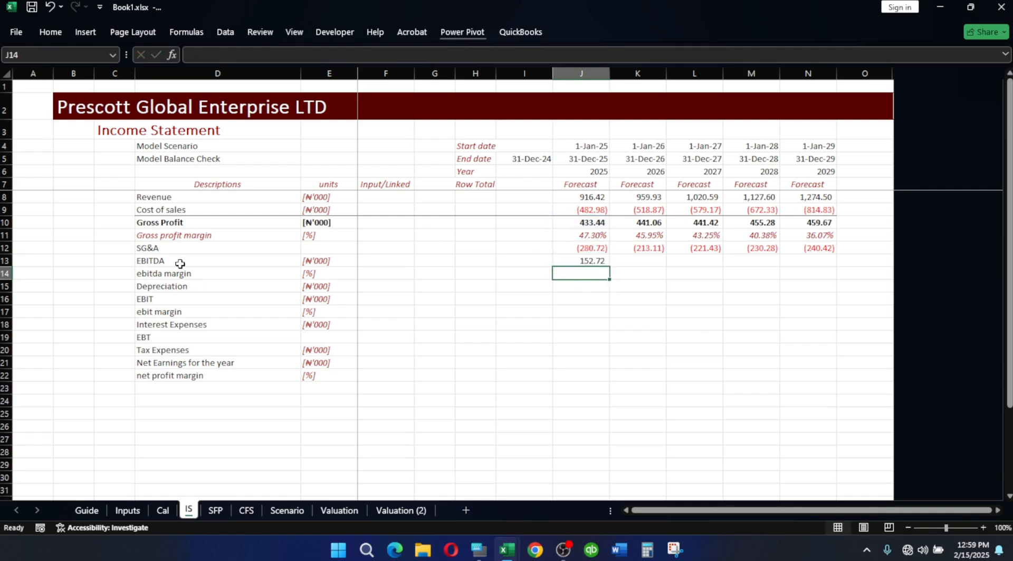
Apply the Sub_Total cell style to the EBITDA row D13:N13 and fill the J13 formula across through N13
drag(137, 261, 801, 261)
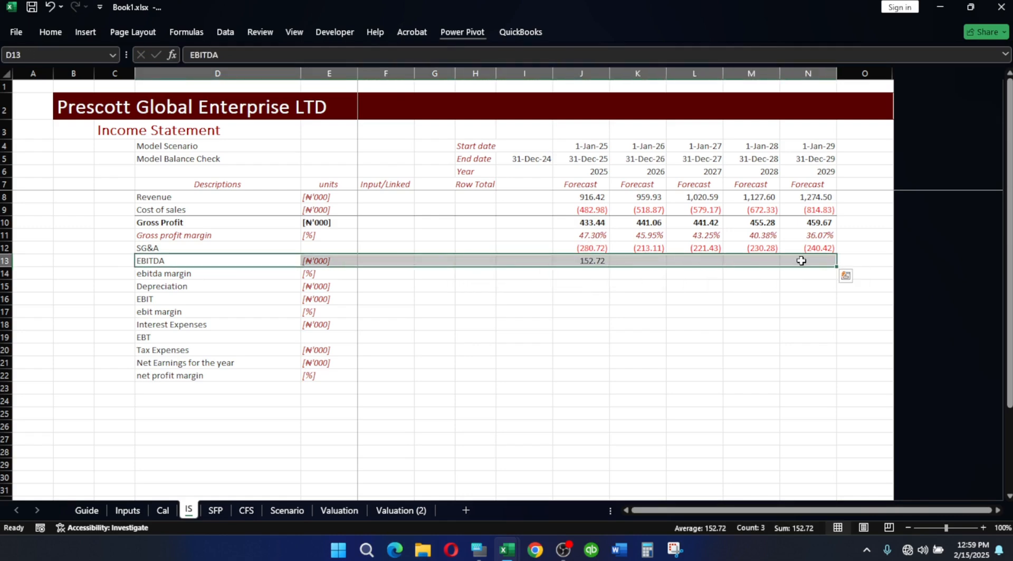
key(alt)
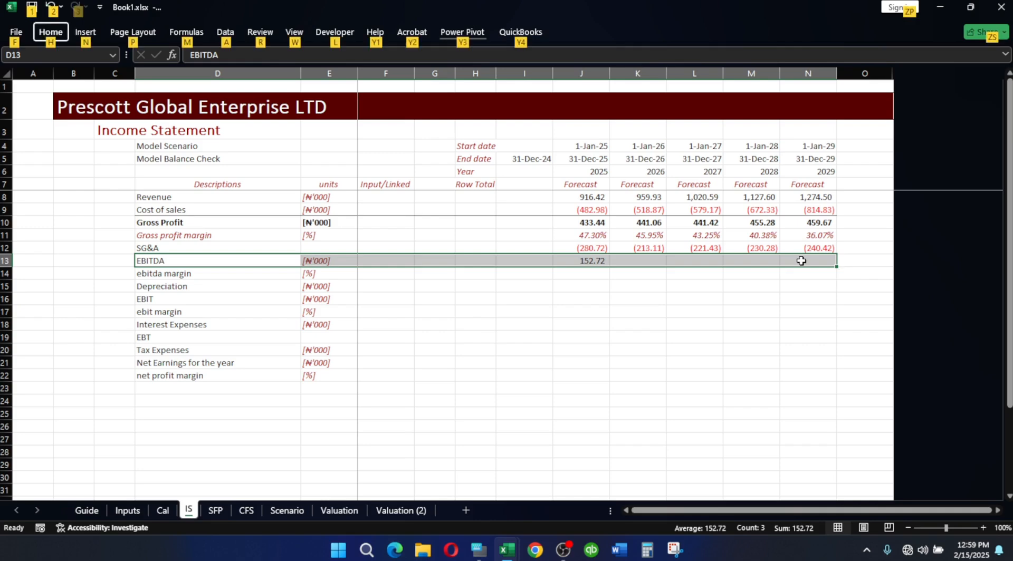
key(h)
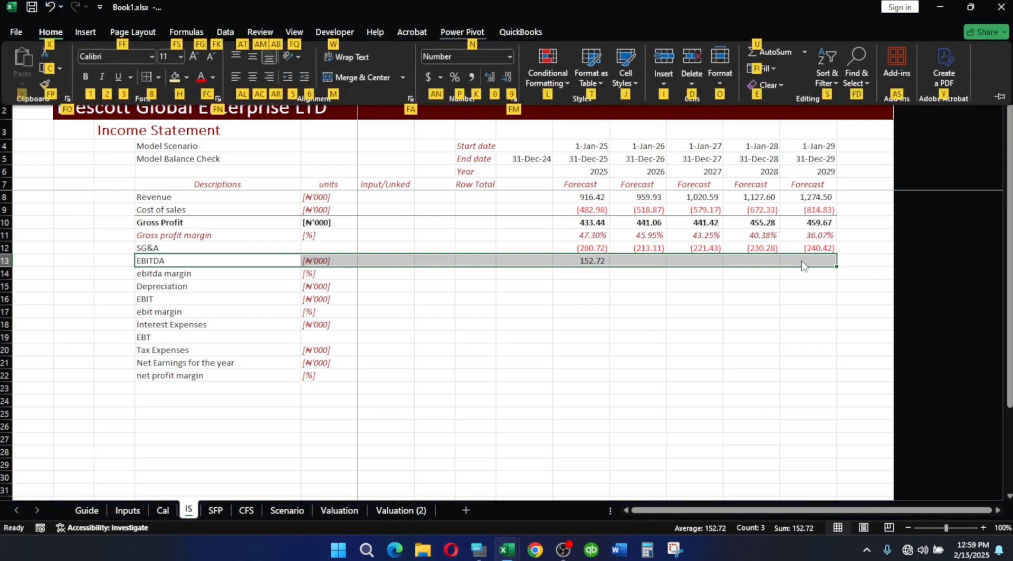
key(j)
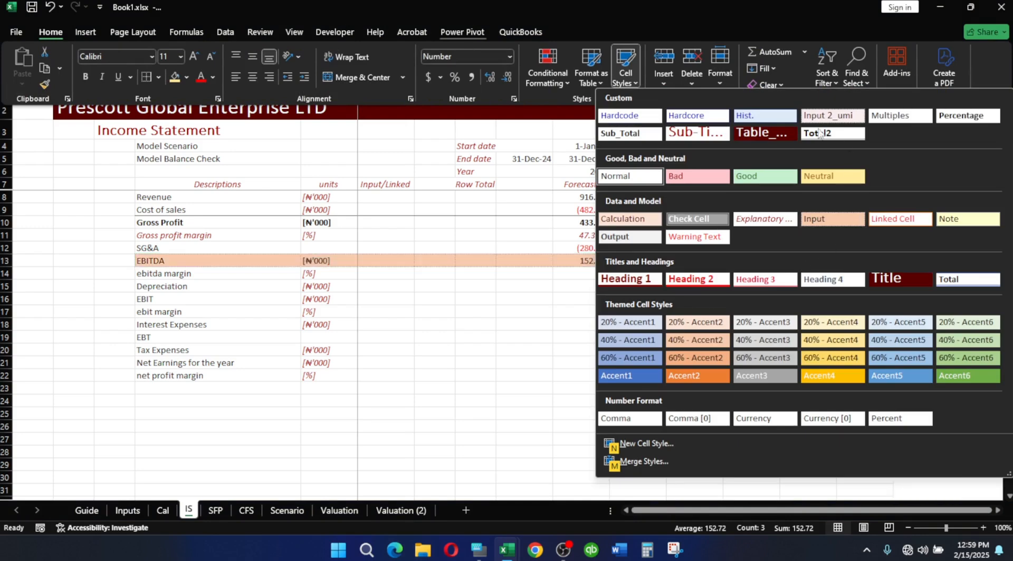
click(630, 133)
click(616, 273)
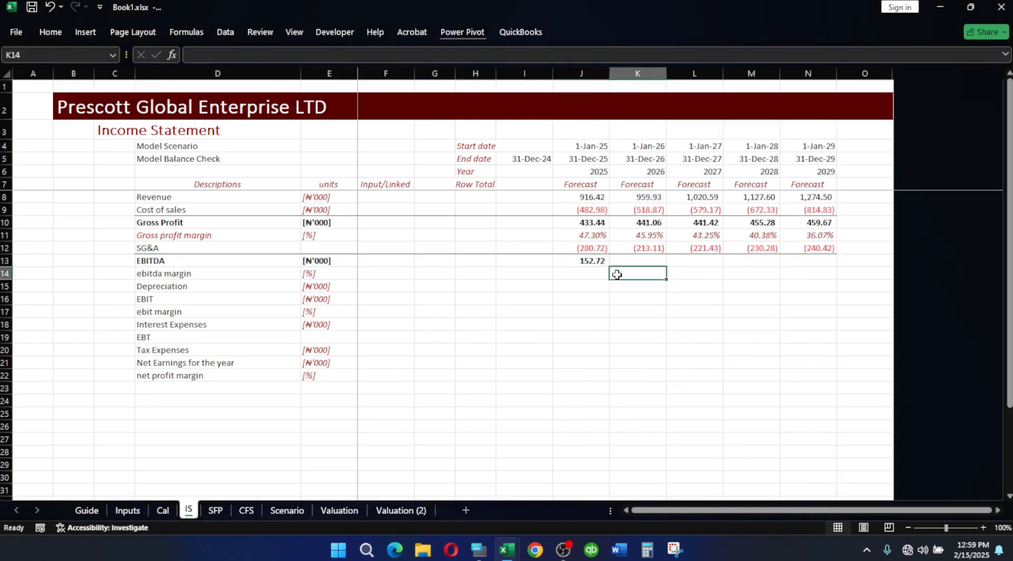
click(588, 261)
drag(609, 267, 826, 267)
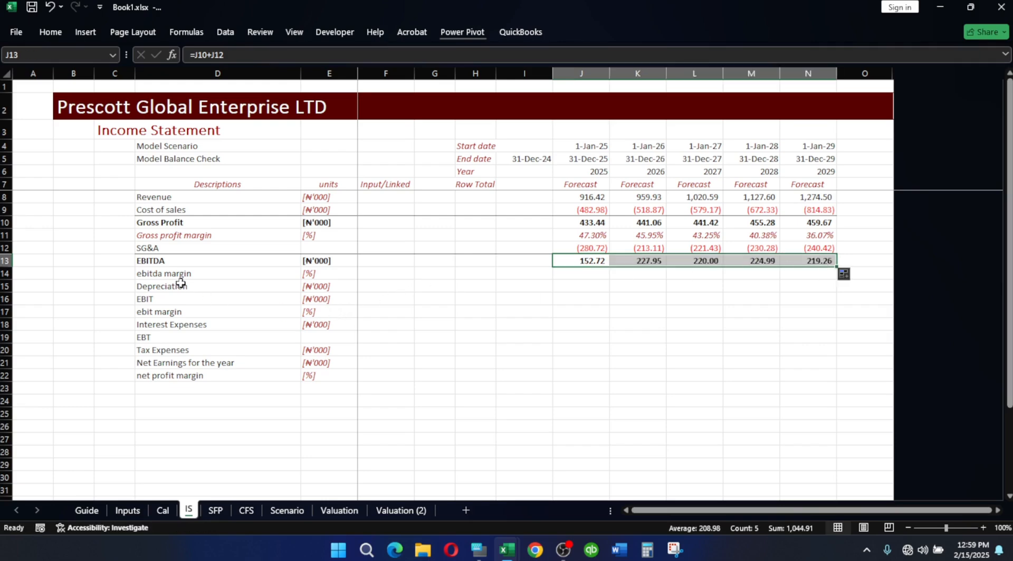
Copy the Gross profit margin row D11:N11 and paste only its formats onto the ebitda margin row D14:N14
click(148, 272)
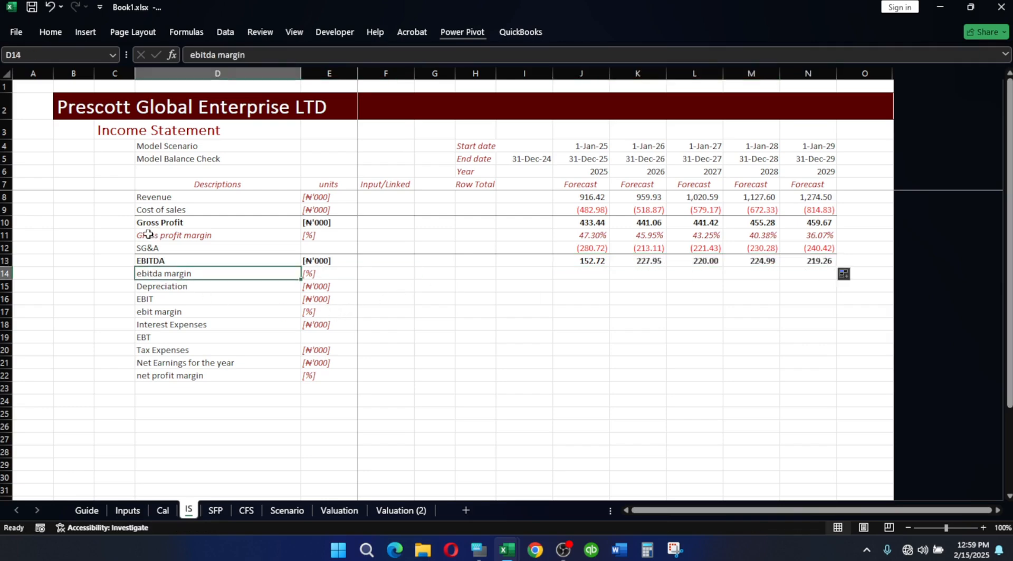
drag(148, 235, 808, 236)
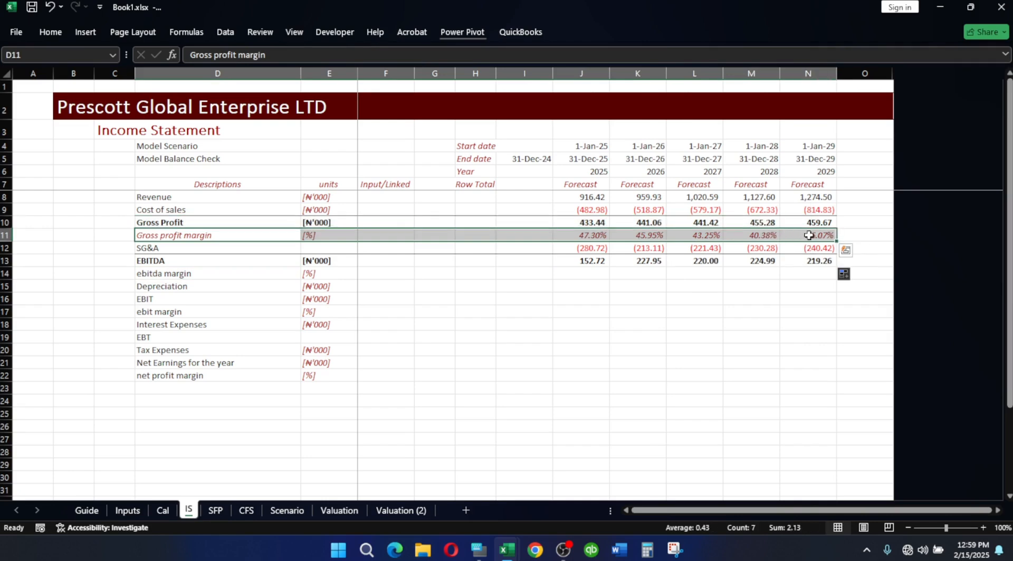
key(ctrl+c)
drag(174, 273, 799, 275)
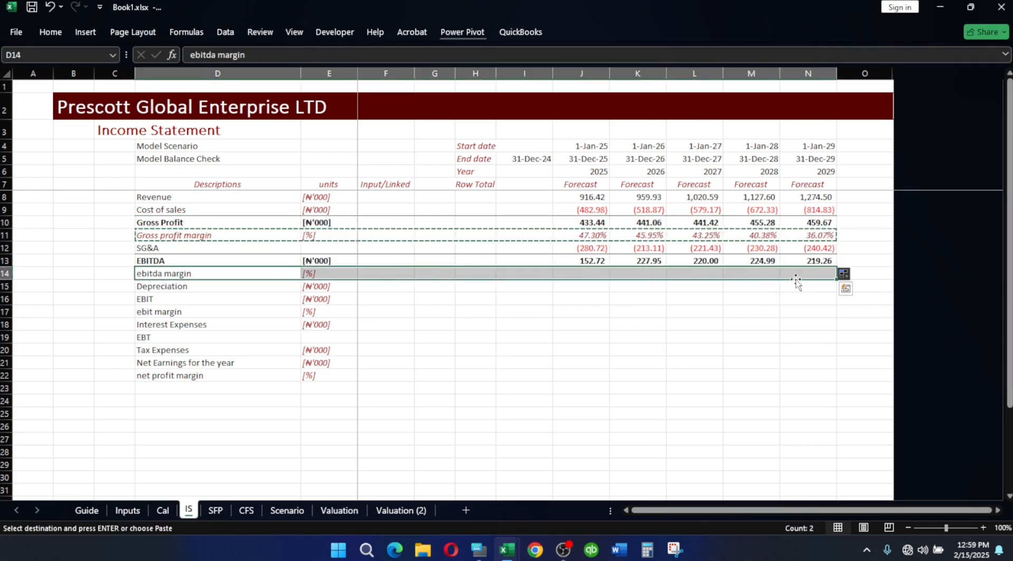
click(51, 32)
click(21, 83)
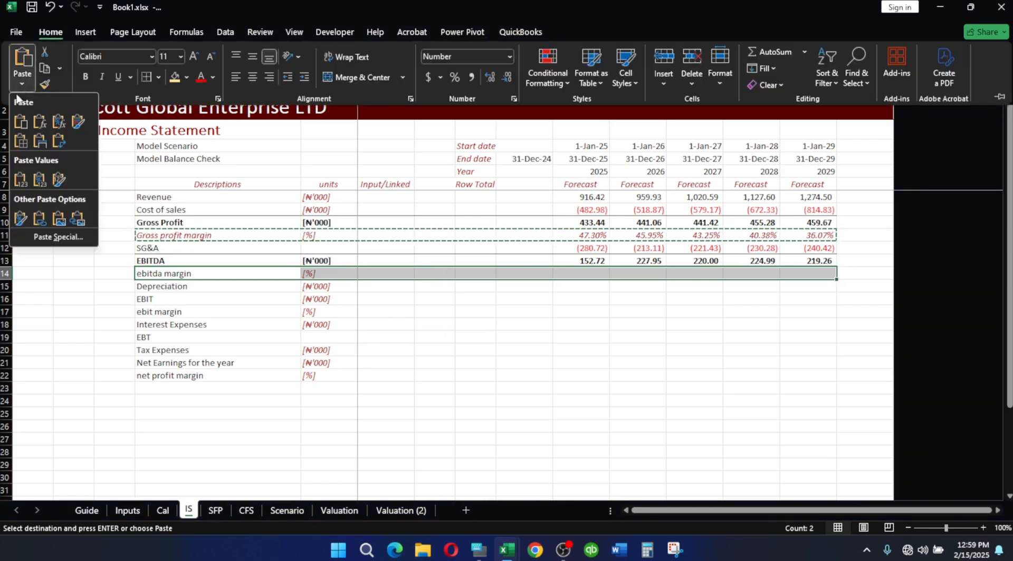
click(58, 237)
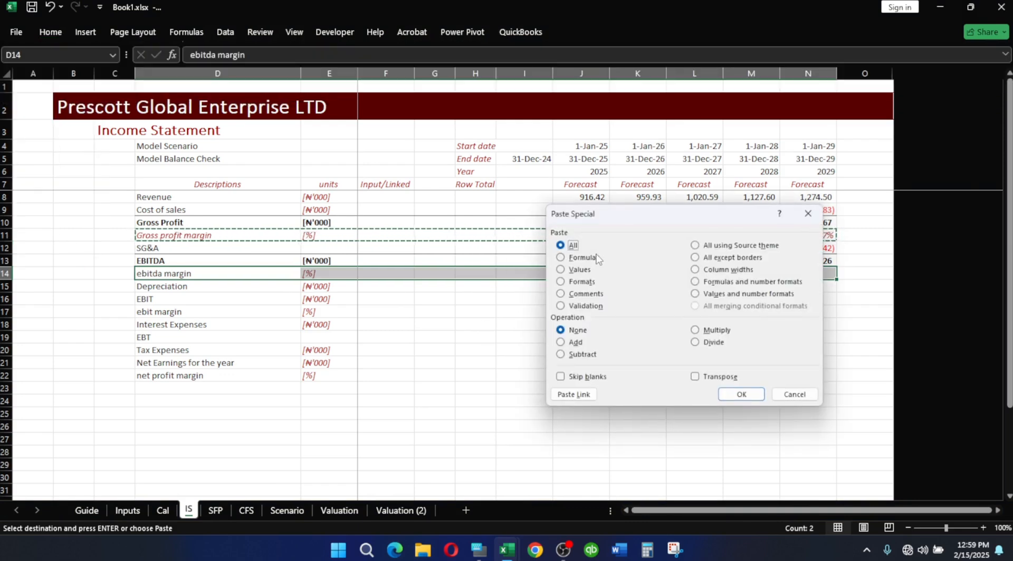
click(581, 282)
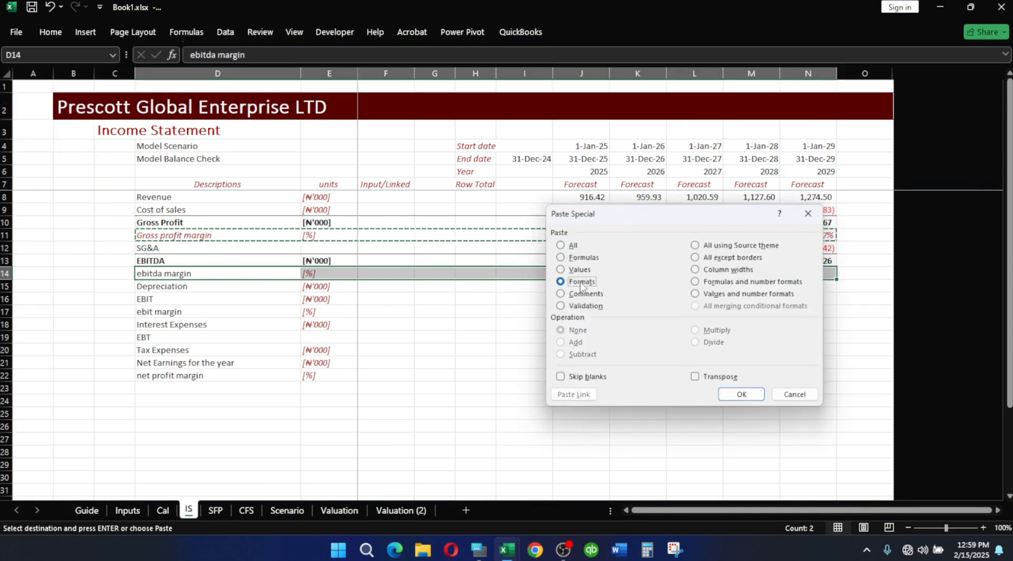
click(741, 394)
click(620, 299)
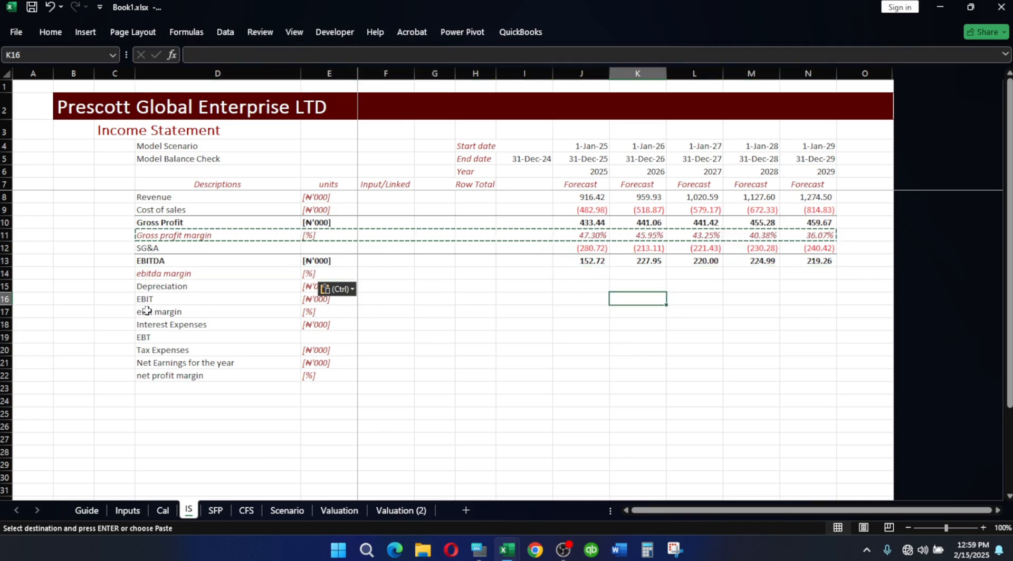
Paste the copied margin row formatting onto the ebit margin row D17:N17 and the net profit margin row D22:N22
drag(147, 310, 823, 311)
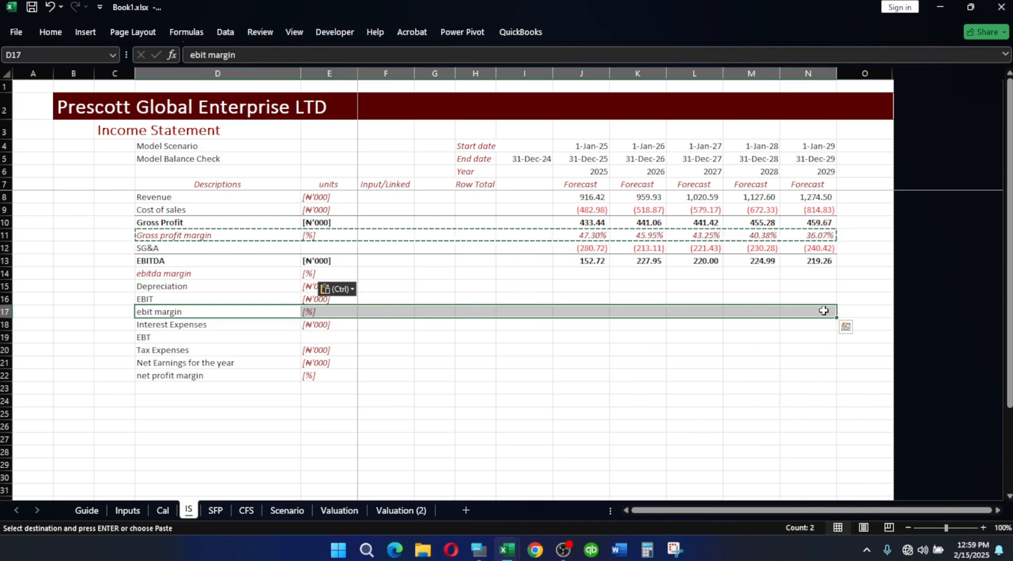
key(ctrl+v)
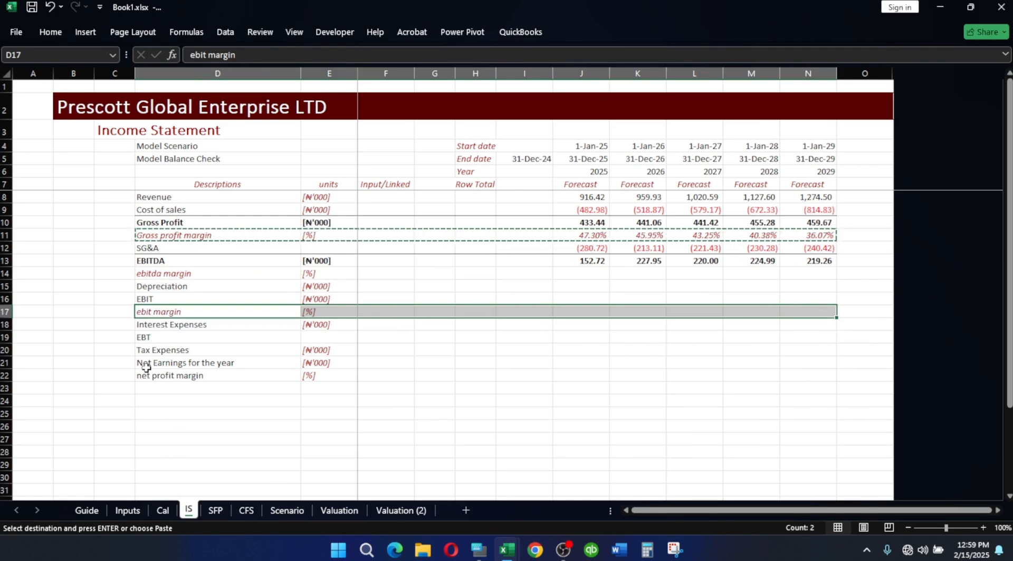
drag(146, 375, 817, 373)
key(ctrl+v)
click(636, 400)
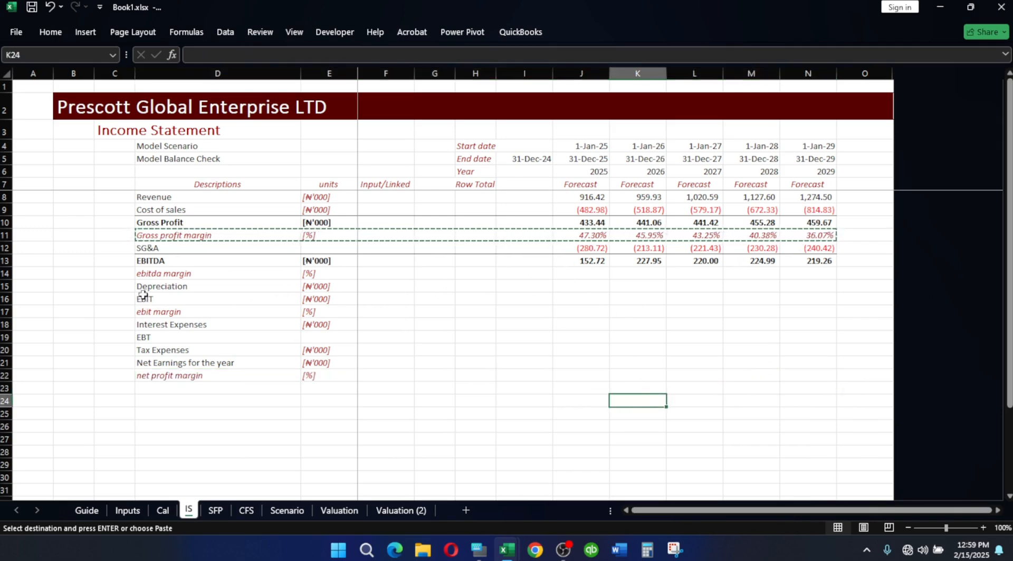
Apply the Sub_Total cell style to the EBIT row from D16 to N16
drag(143, 299, 825, 307)
key(alt+h)
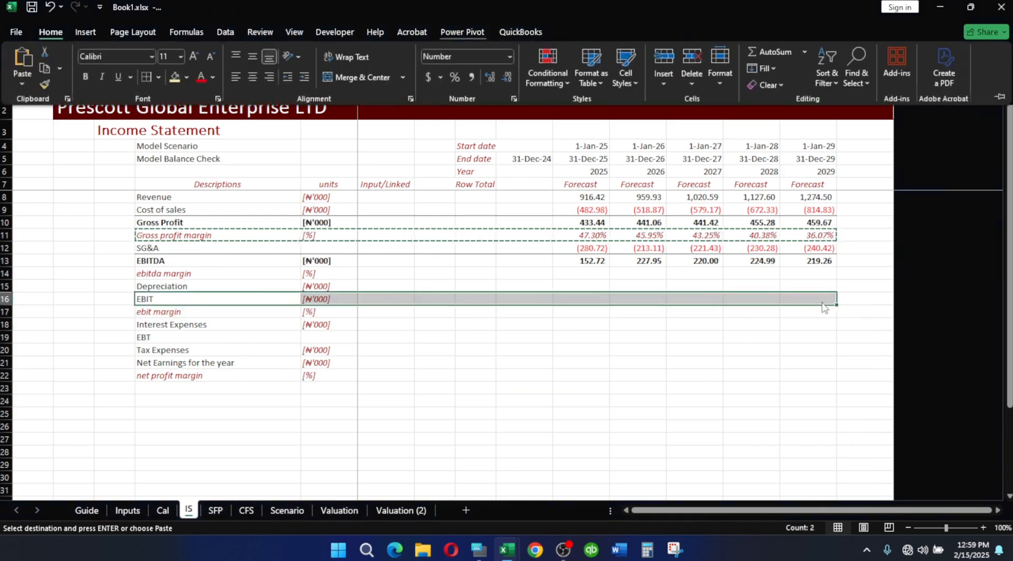
key(j)
click(629, 138)
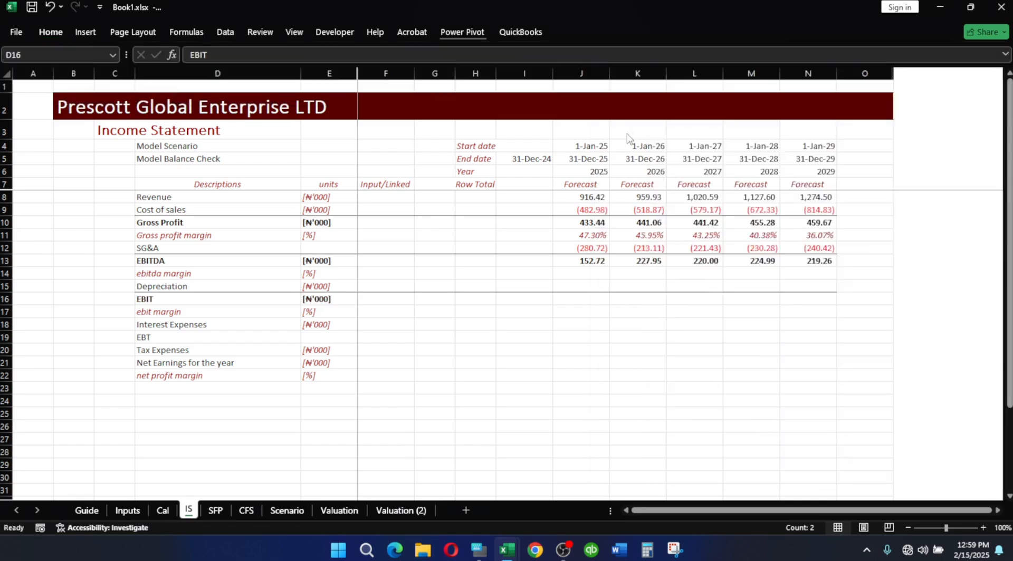
click(417, 351)
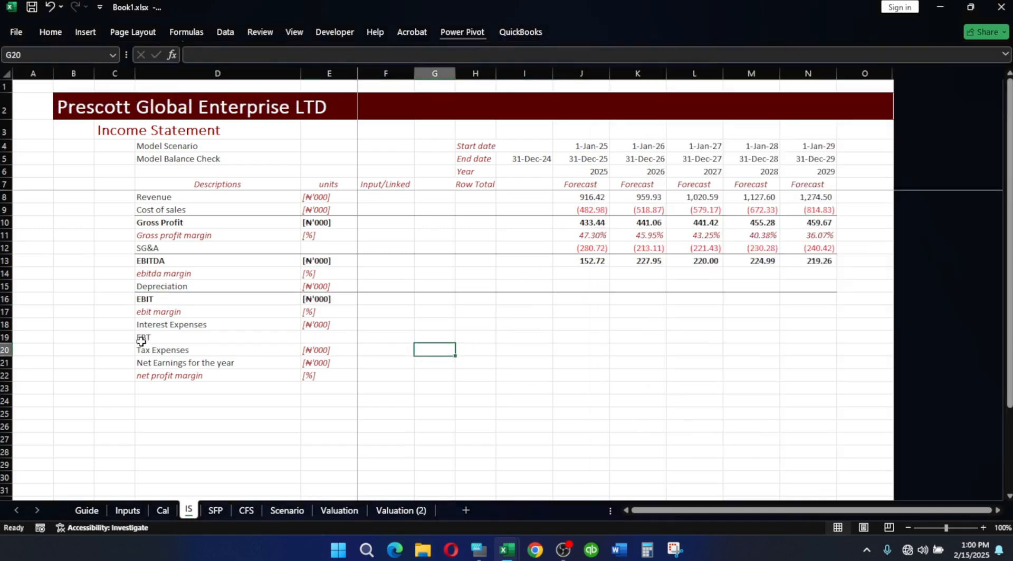
Apply the Sub_Total cell style to the EBT row from D19 to N19
drag(141, 341, 803, 335)
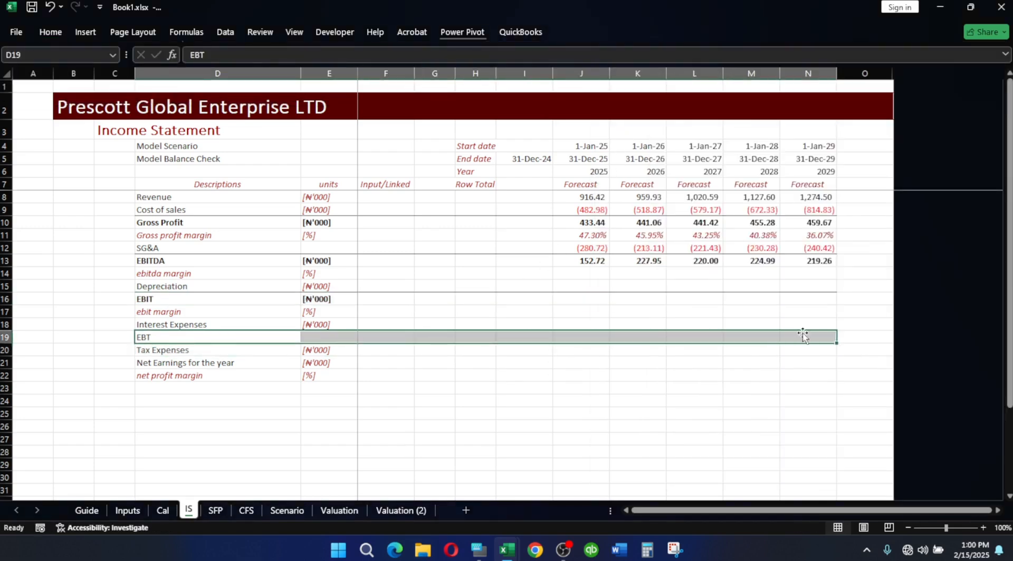
key(alt)
key(h)
key(j)
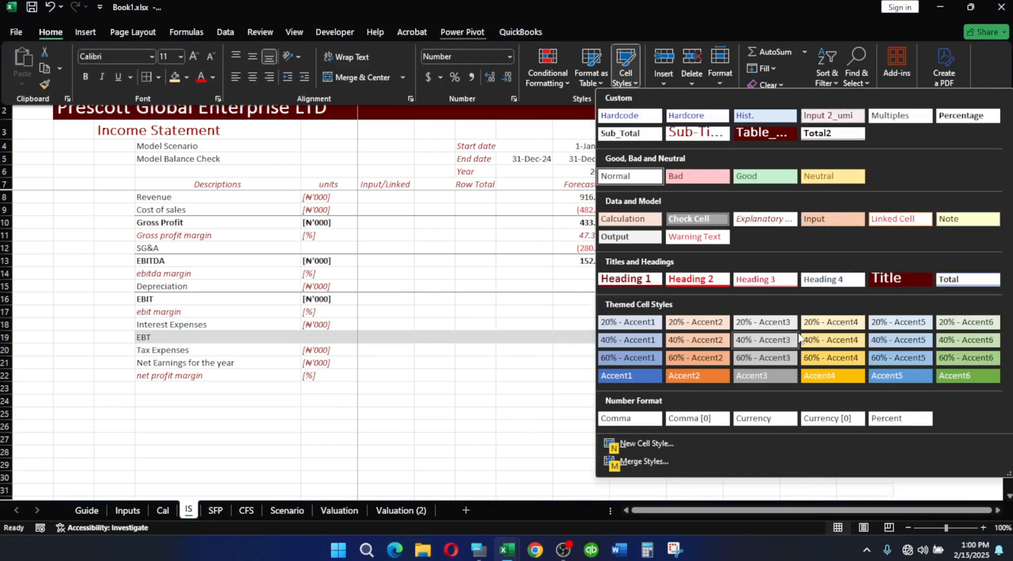
click(627, 134)
click(494, 374)
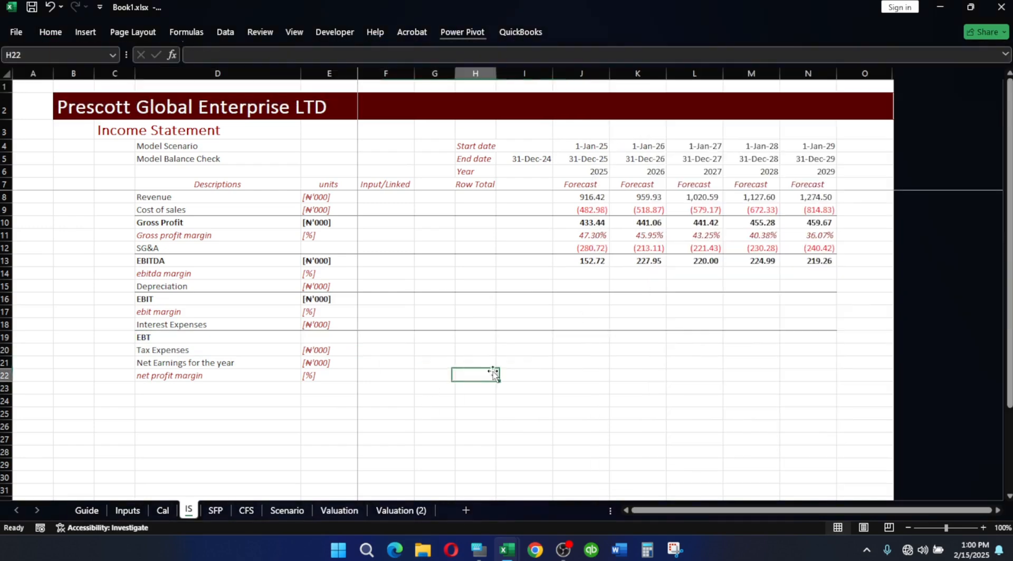
Apply the Total2 cell style to the Net Earnings for the year row from D21 to N21
drag(156, 365, 815, 361)
key(alt)
key(h)
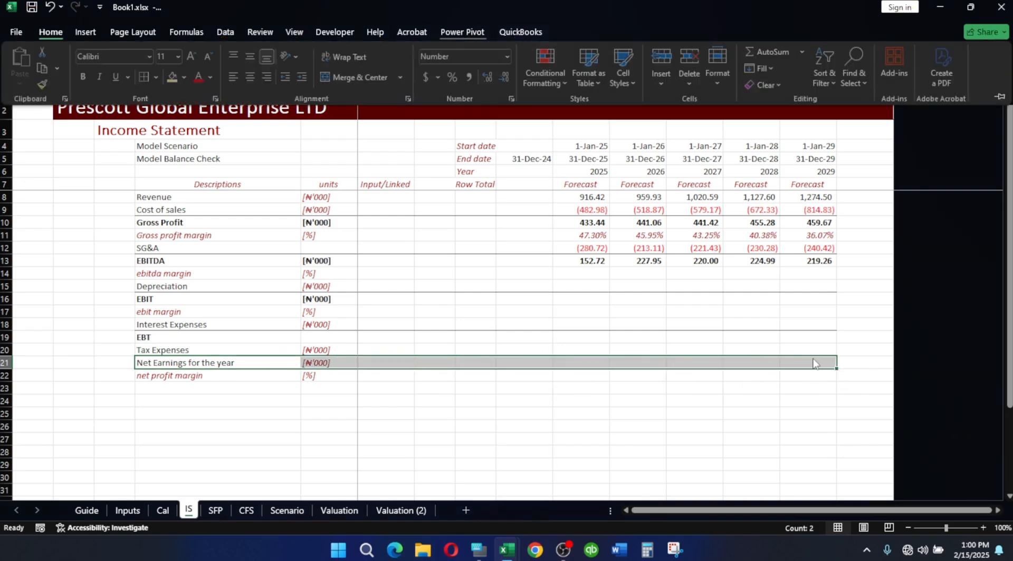
key(j)
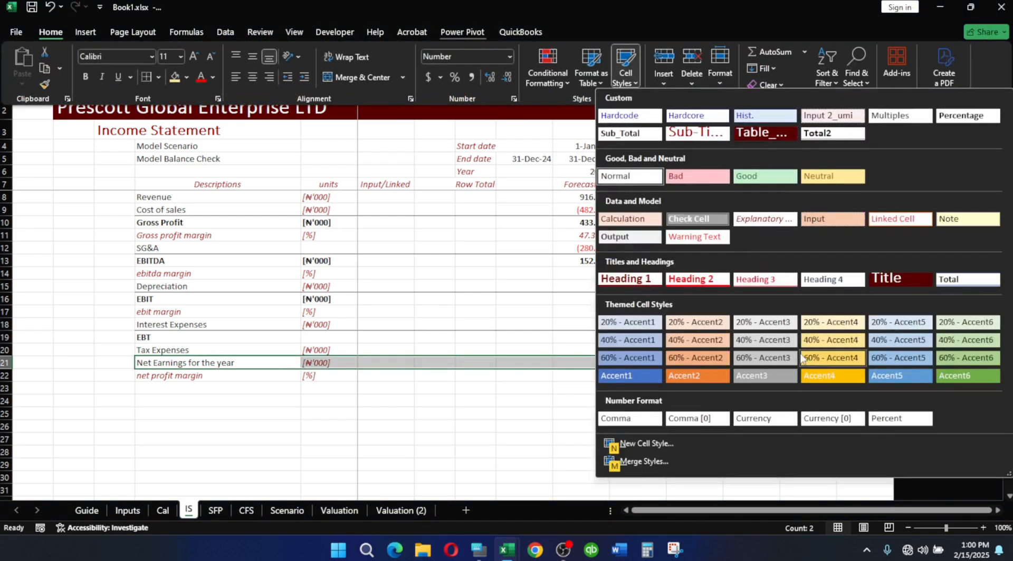
click(827, 135)
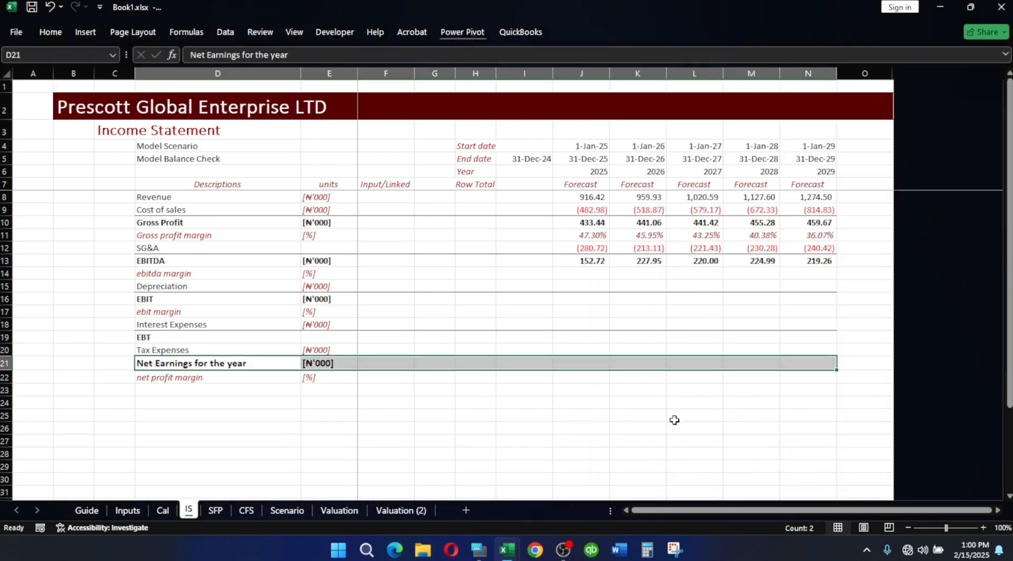
click(674, 418)
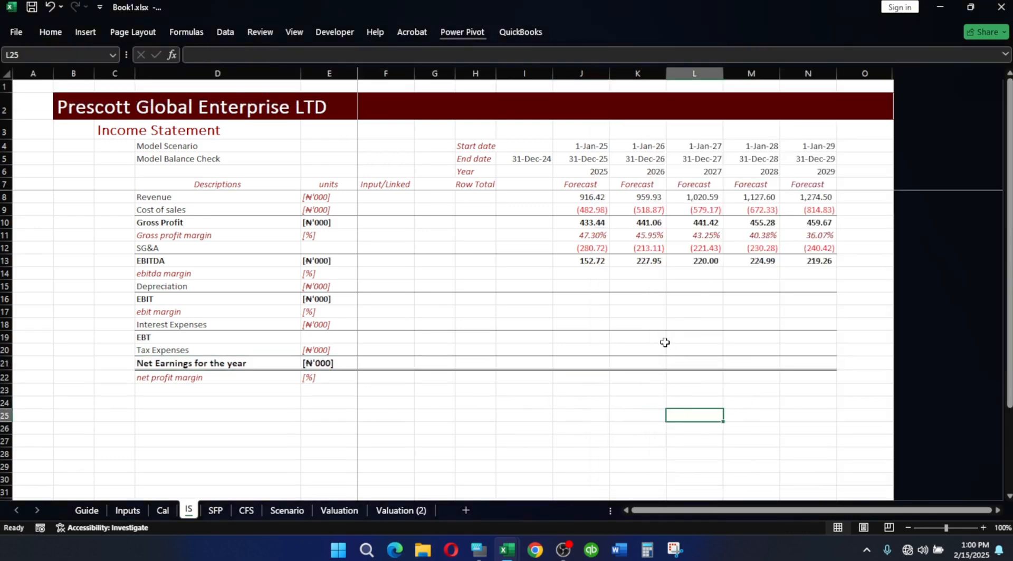
Calculate the 2025 ebitda margin in J14 as =J13/J8 and fill it across to N14
click(589, 272)
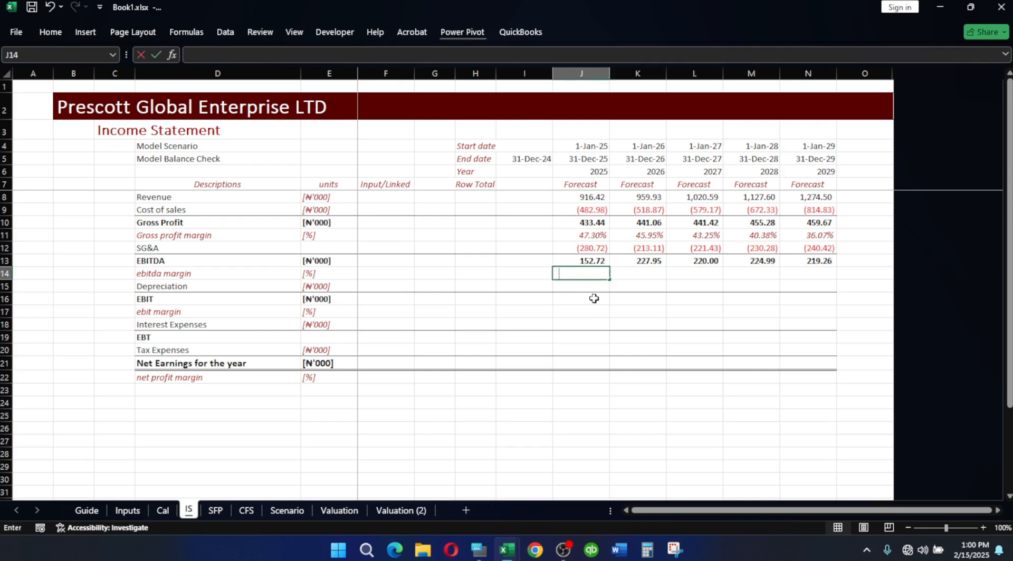
text(=)
click(591, 259)
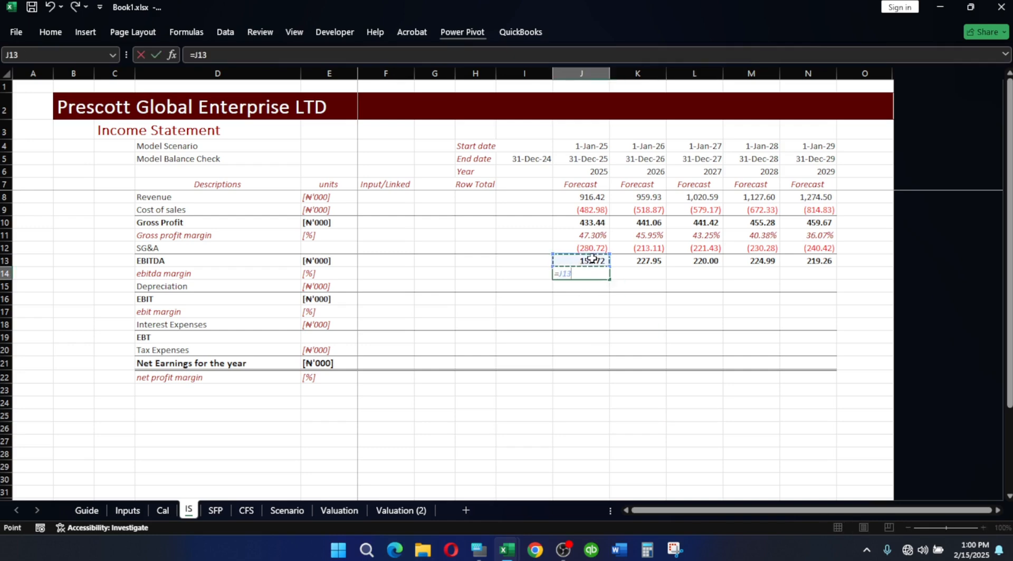
text(/)
click(592, 196)
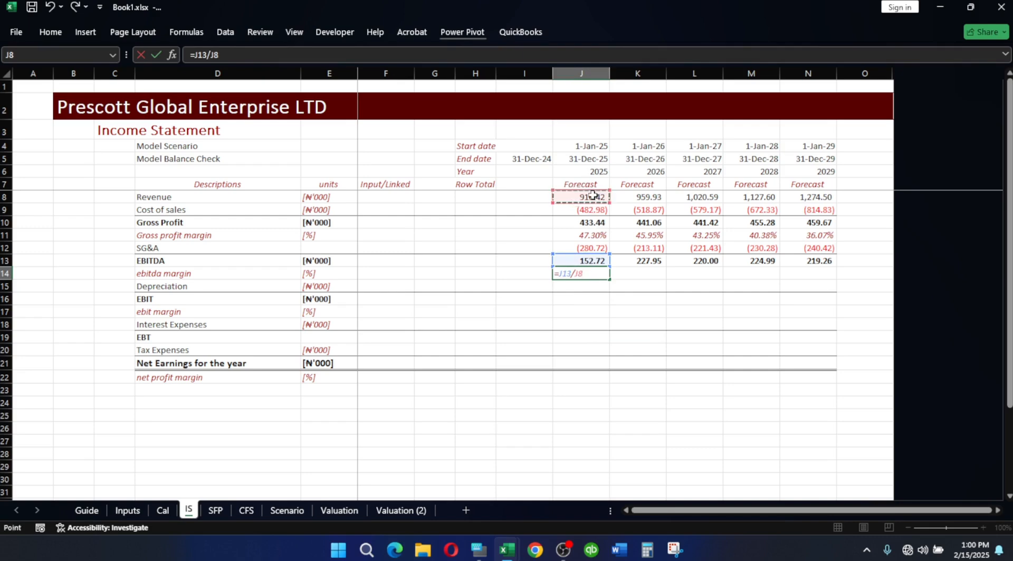
key(Return)
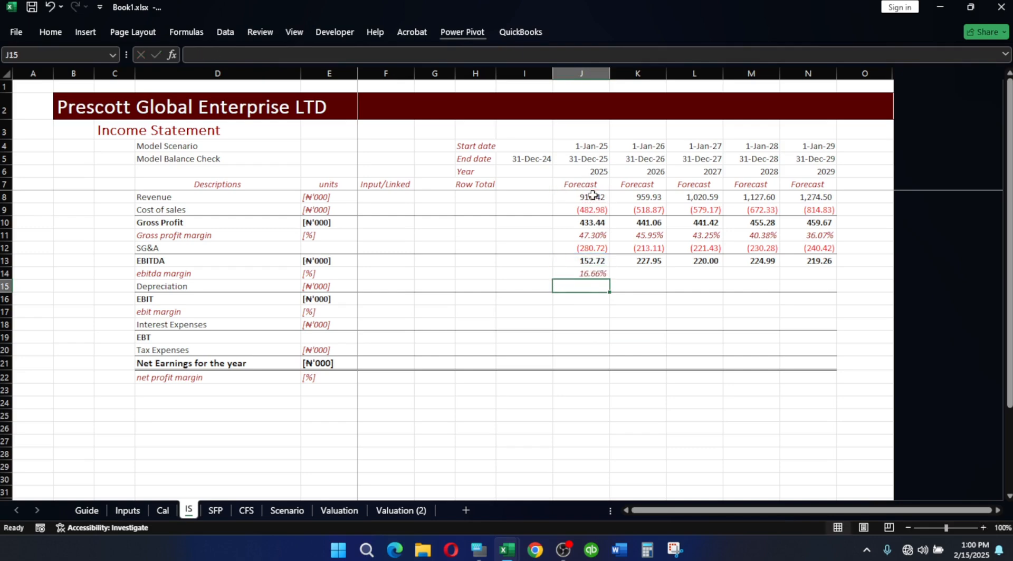
click(591, 272)
drag(609, 279, 807, 278)
Link the 2025 Depreciation in J15 to the Less: Depreciation line on the Cal sheet with =Cal!J170/Divisor
click(595, 286)
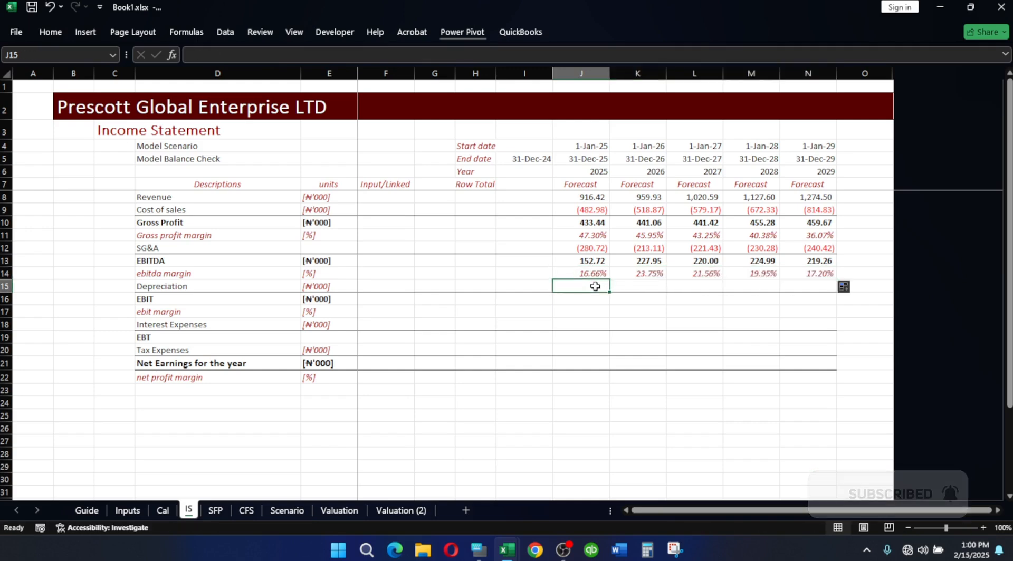
text(=)
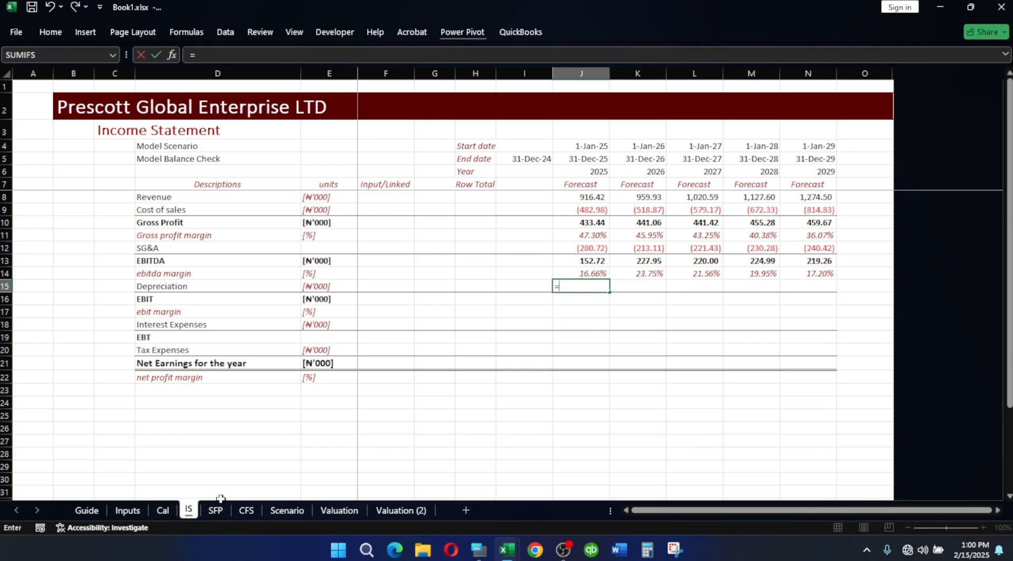
click(163, 511)
scroll(652, 302, down, 20)
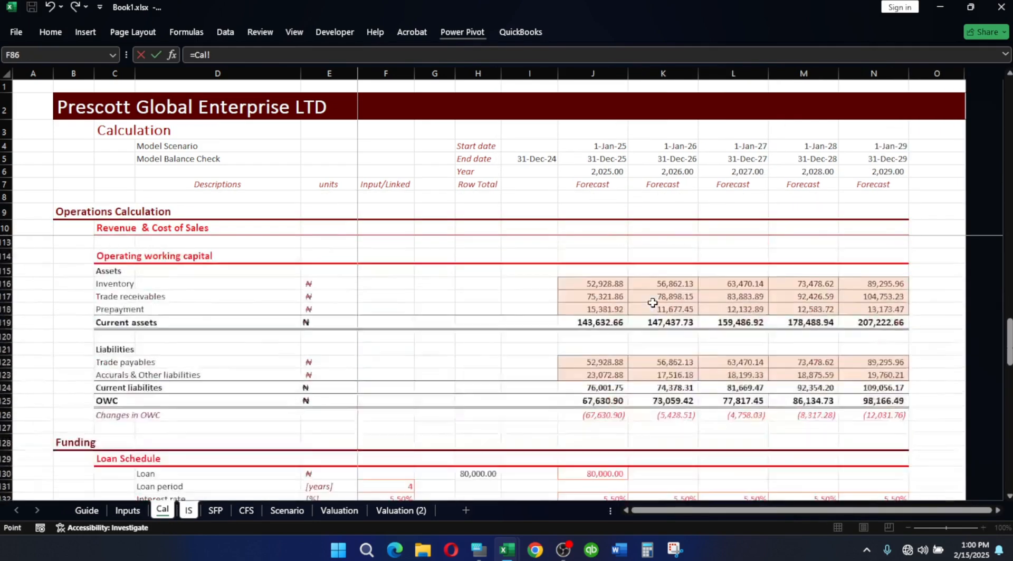
scroll(652, 303, down, 1)
scroll(684, 341, down, 9)
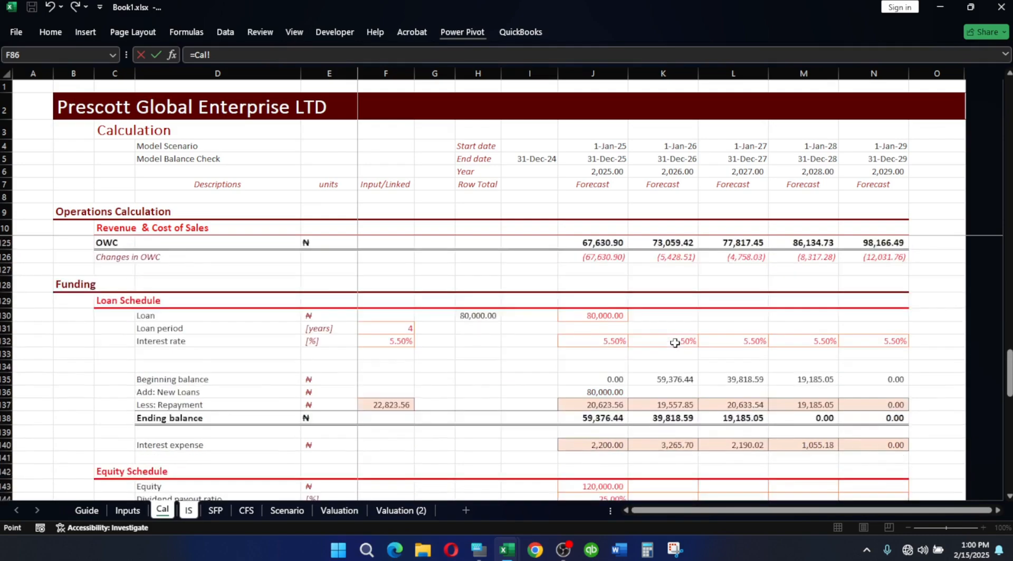
scroll(671, 342, down, 8)
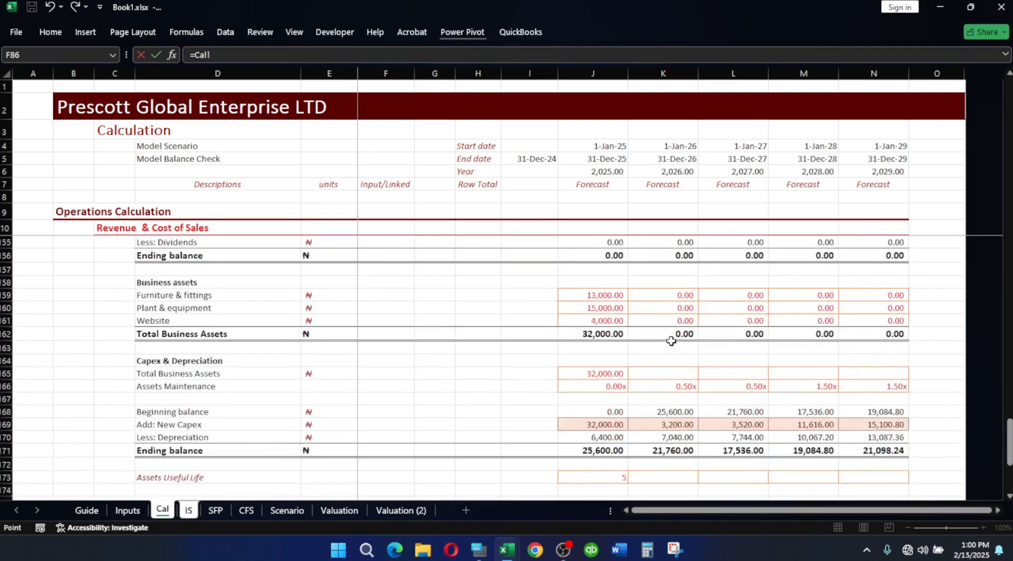
scroll(672, 336, up, 1)
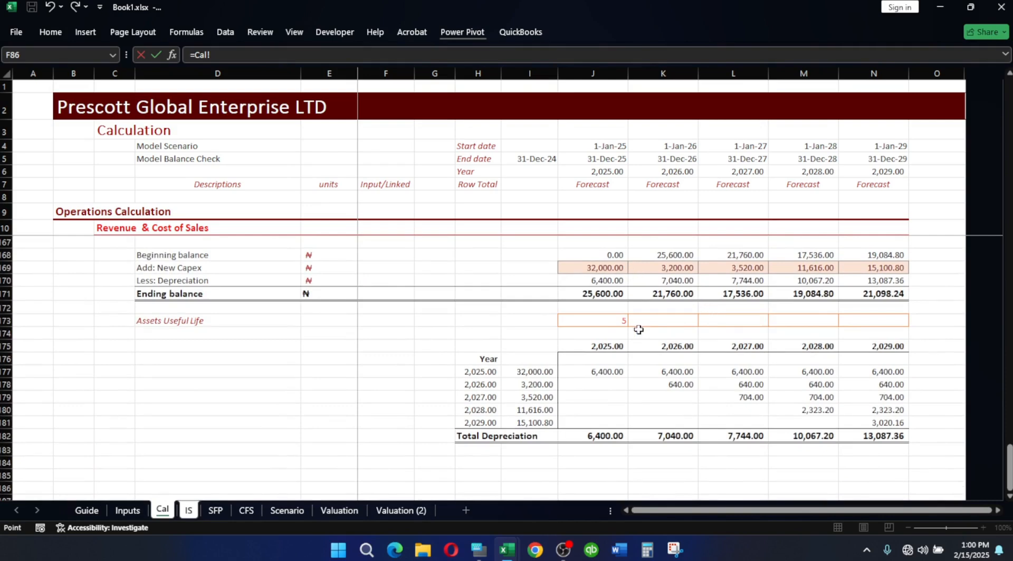
click(601, 279)
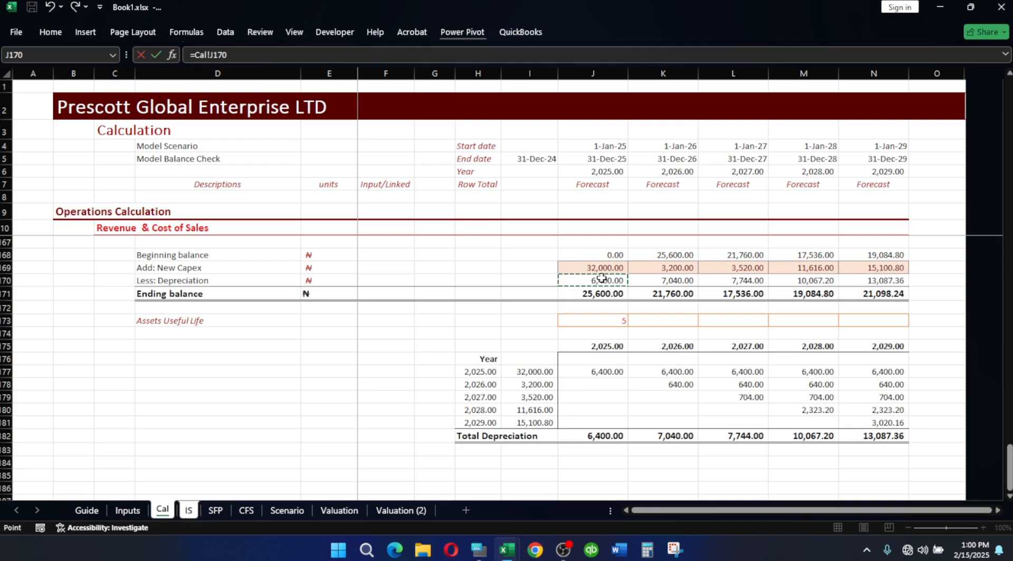
text(/di)
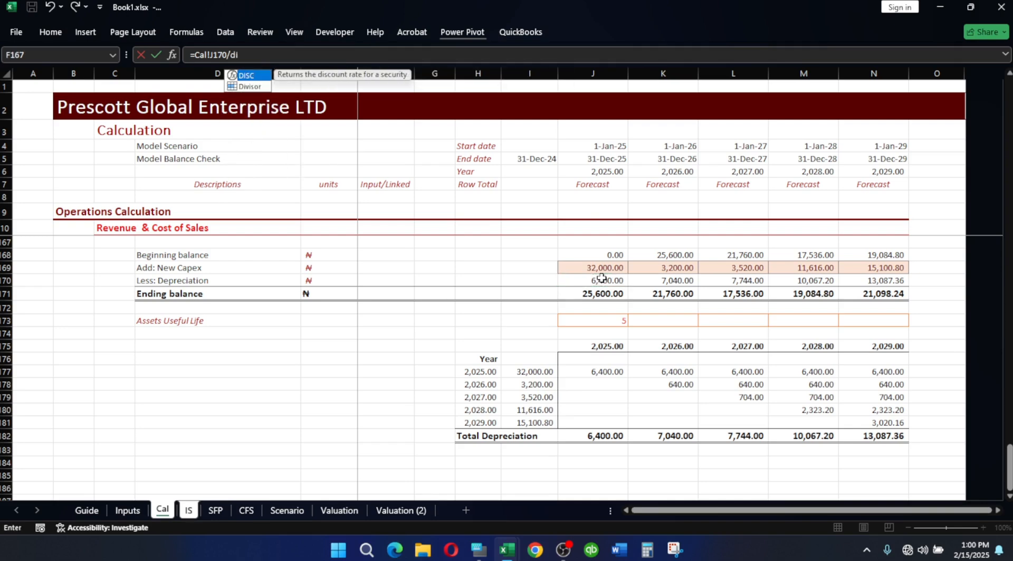
key(Down)
key(Tab)
key(Return)
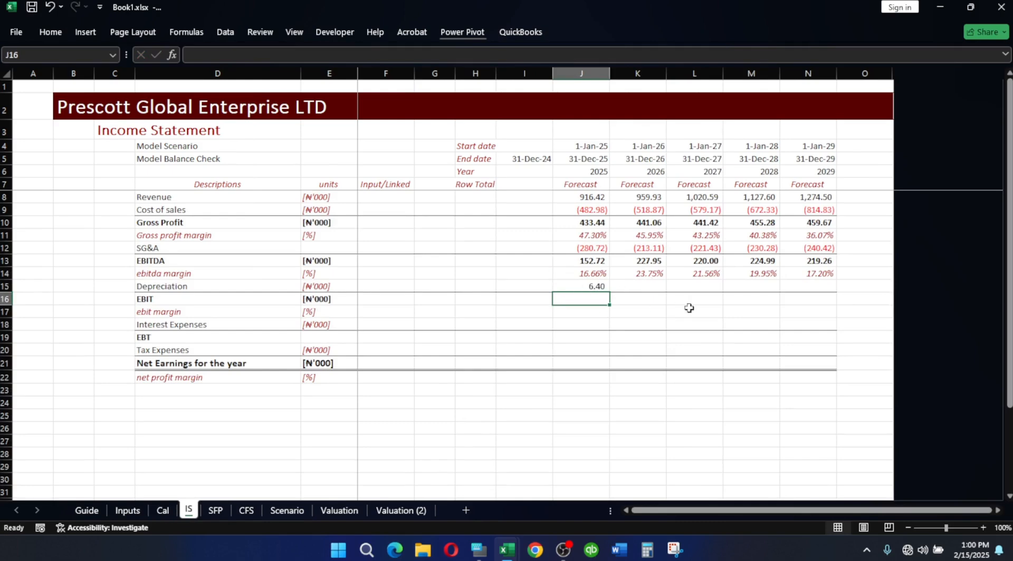
Calculate the 2025 EBIT in J16 as EBITDA plus Depreciation with =J13+J15
text(=)
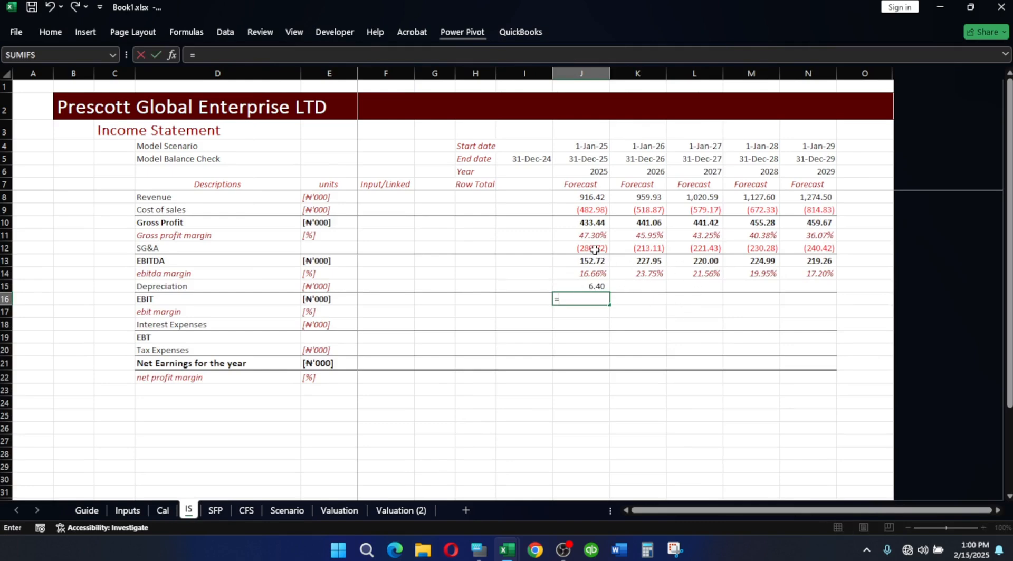
click(590, 258)
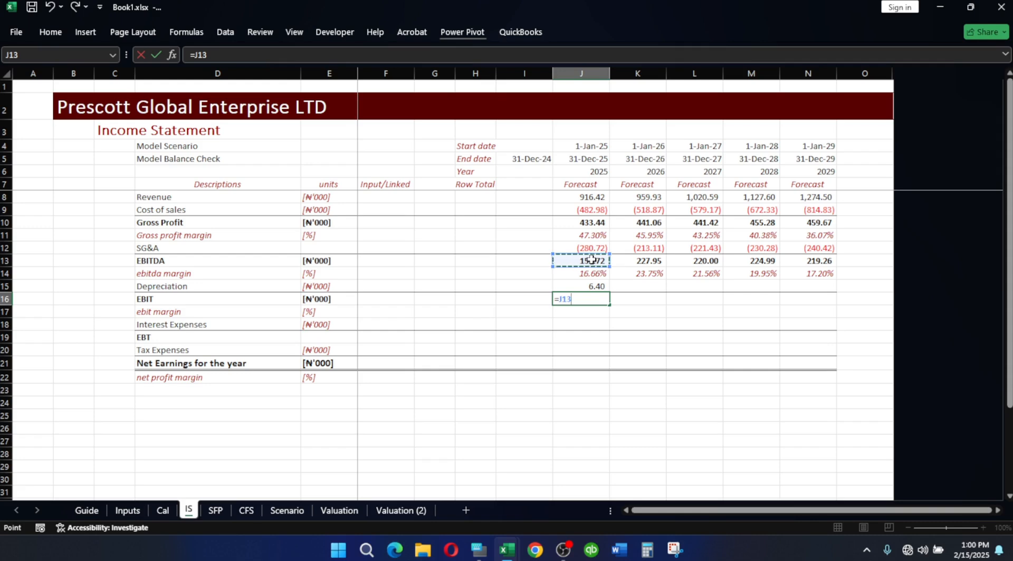
text(+)
click(586, 286)
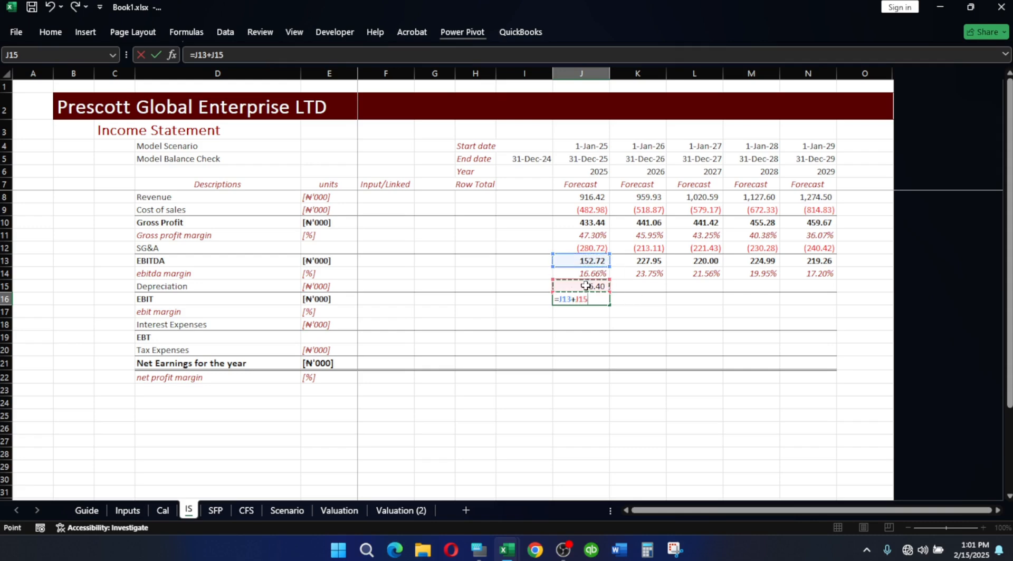
key(Return)
Make the J15 Depreciation formula negative as =-Cal!J170/Divisor, and fill the Depreciation and EBIT rows across to column N
double_click(585, 286)
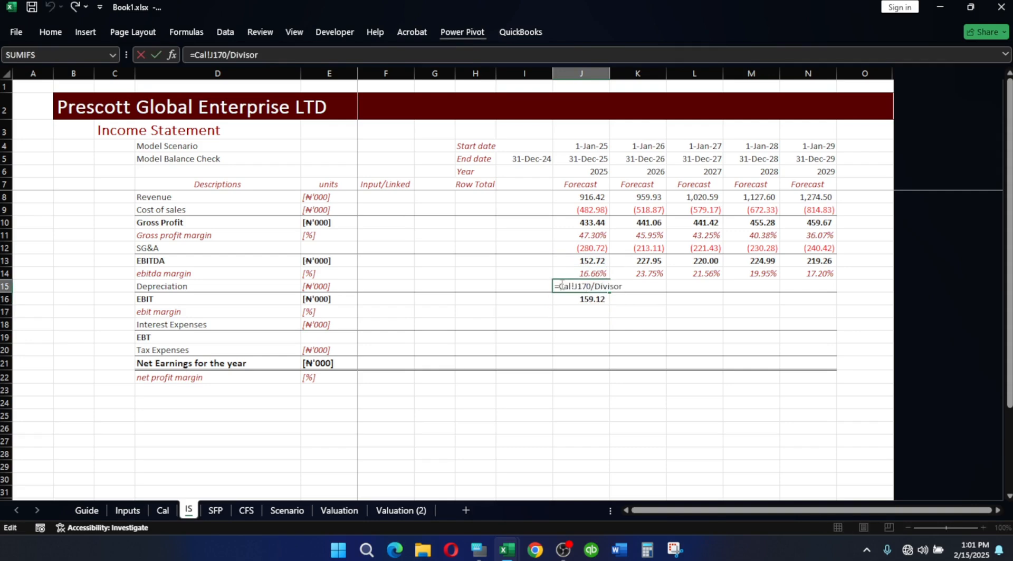
text(-)
key(Return)
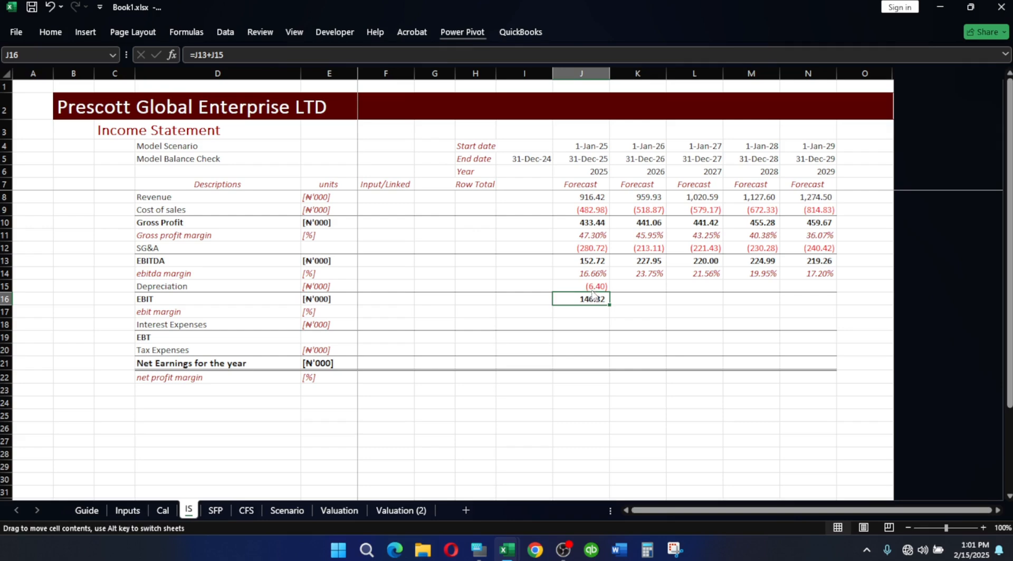
drag(592, 288, 823, 306)
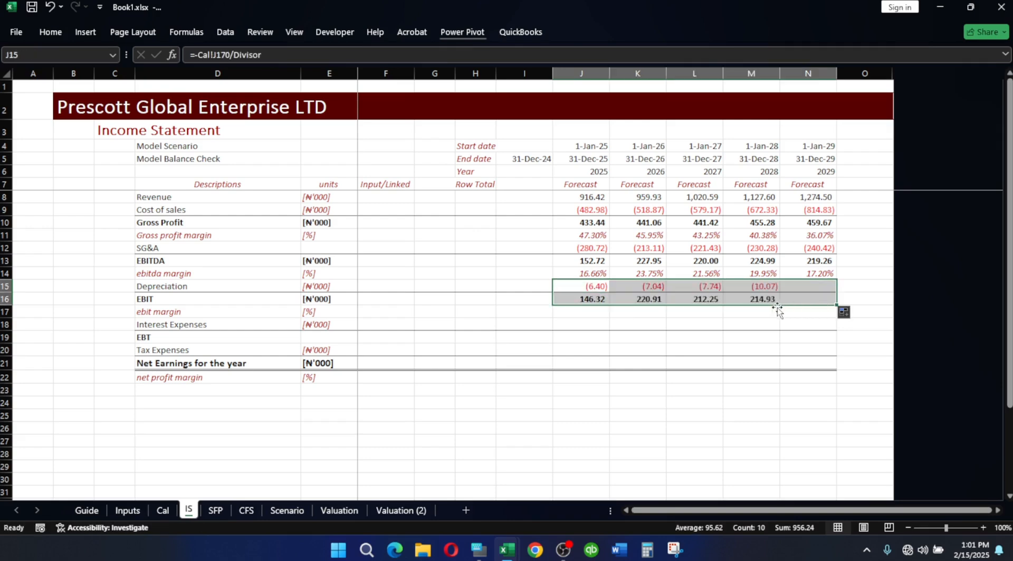
Calculate the 2025 ebit margin in J17 as EBIT divided by Revenue with =J16/J8
click(591, 322)
click(589, 311)
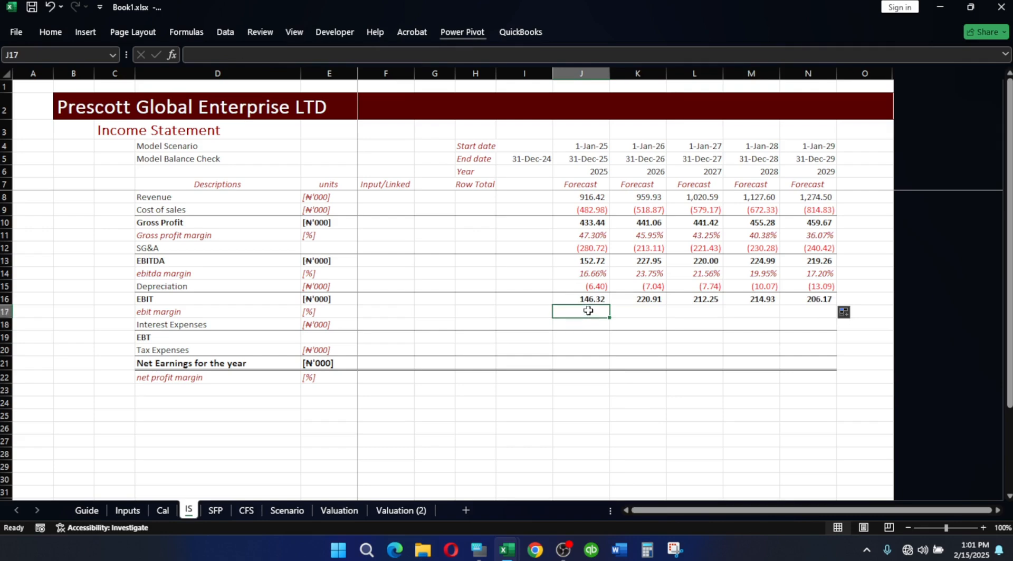
text(=)
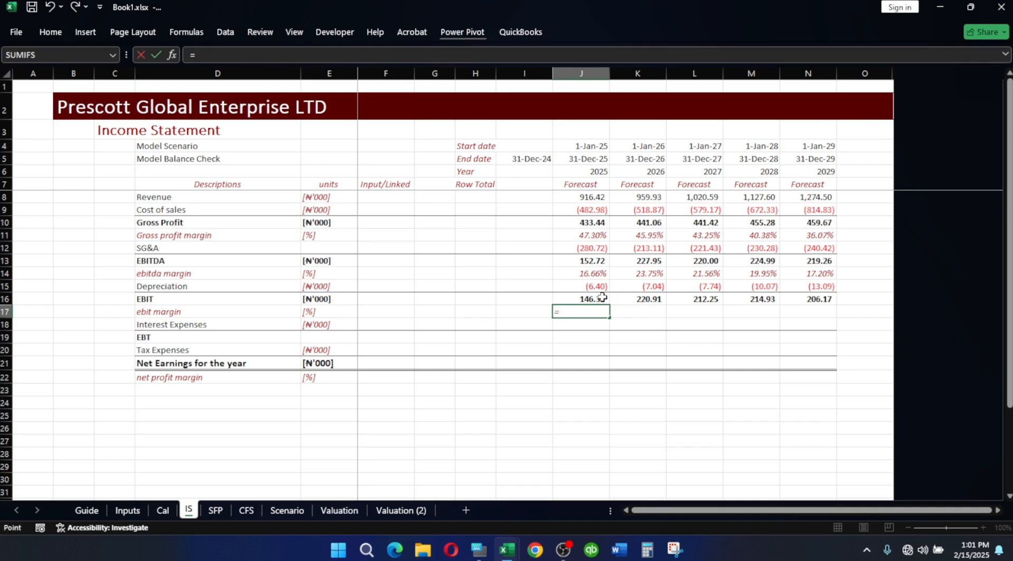
click(602, 298)
text(/)
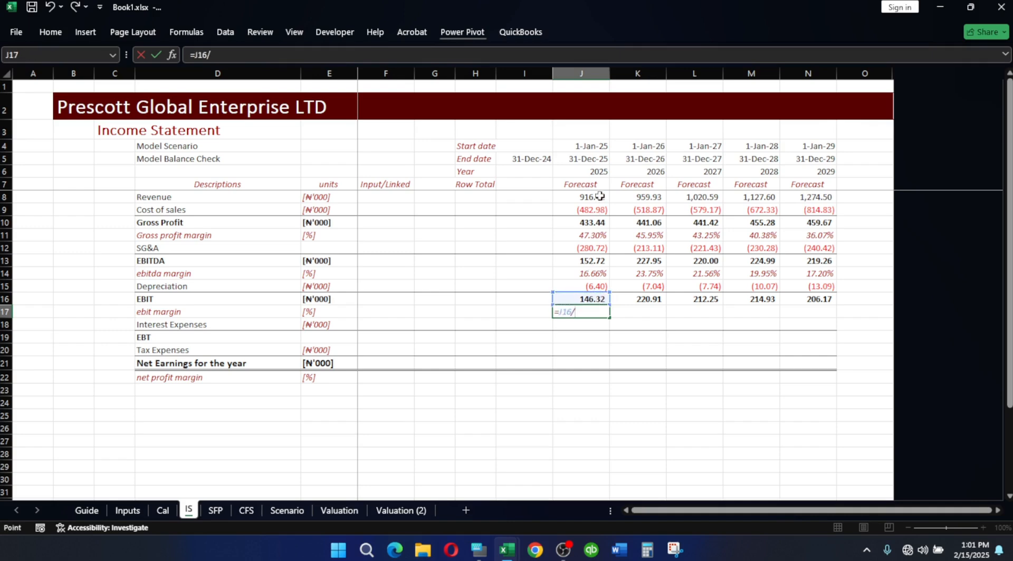
click(599, 196)
key(Return)
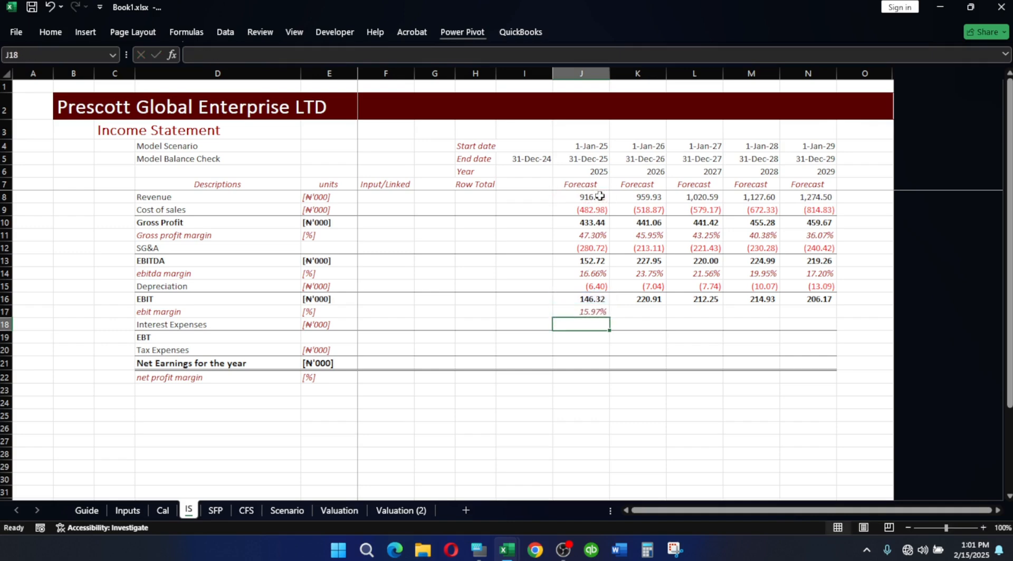
click(591, 311)
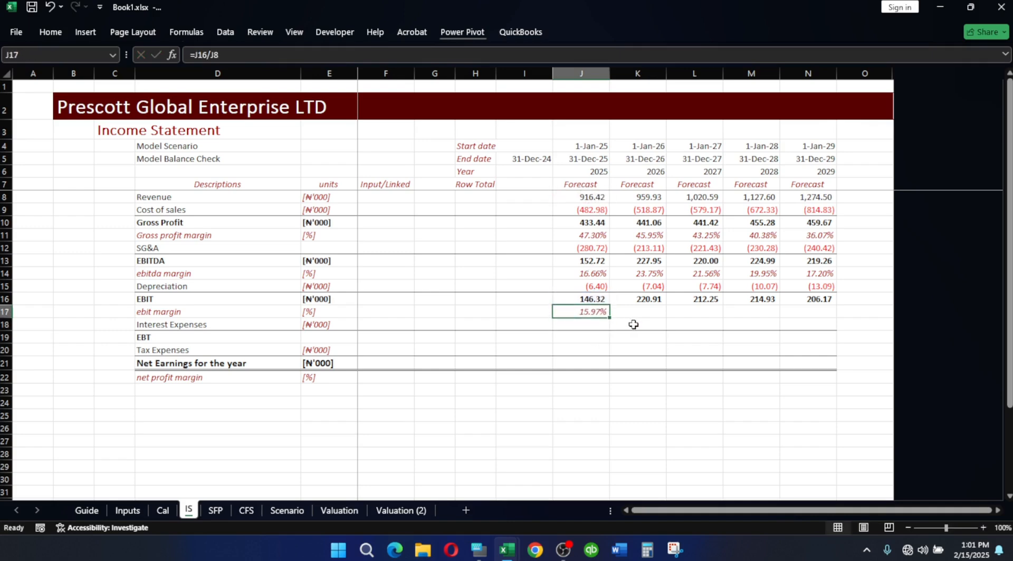
Link the 2025 Interest Expenses in J18 to the Interest expense line on the Cal sheet as a negative with =-Cal!J140/Divisor
click(595, 323)
text(=)
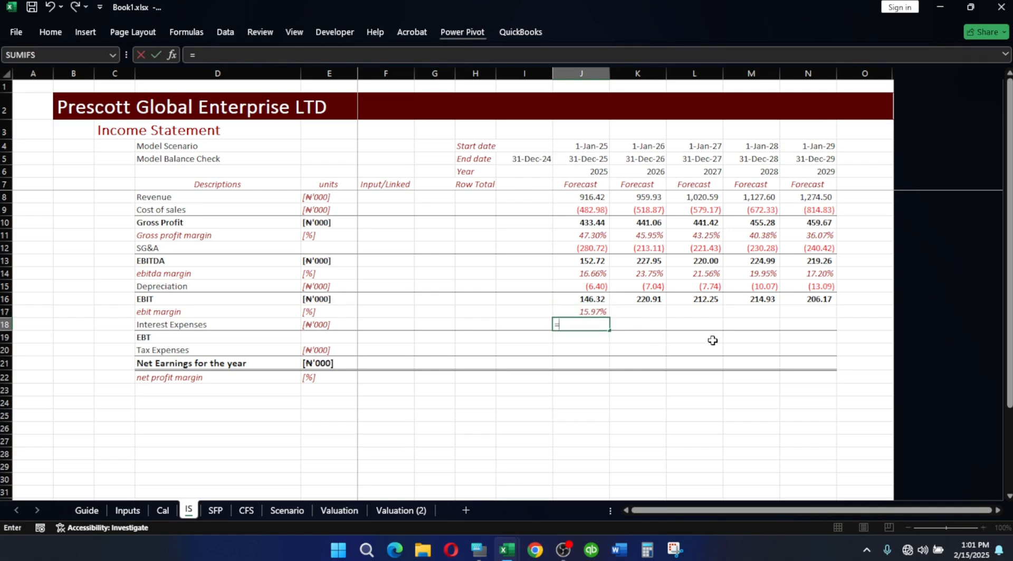
click(161, 511)
scroll(571, 419, up, 8)
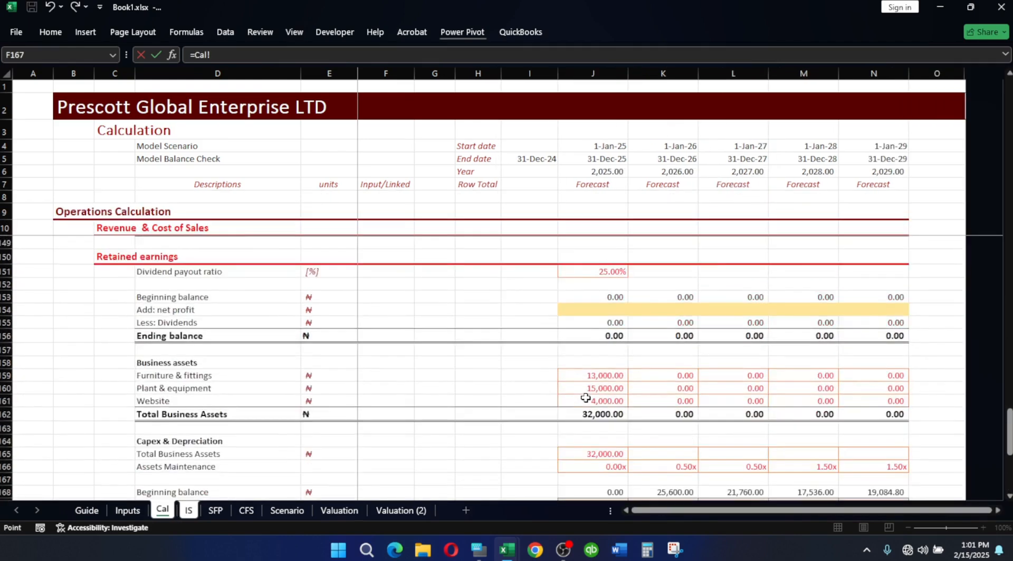
scroll(584, 398, up, 3)
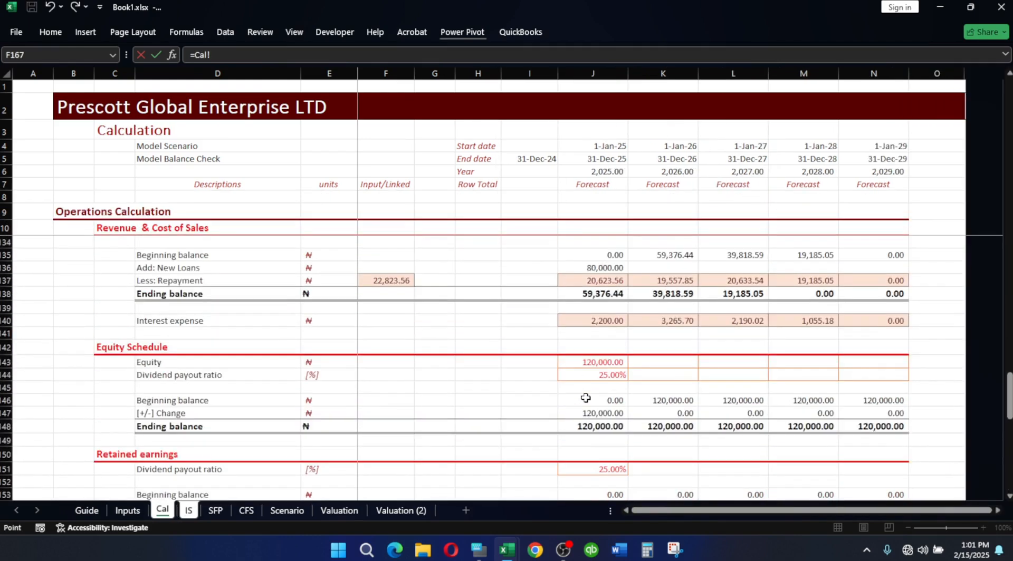
scroll(585, 397, up, 3)
scroll(593, 420, down, 1)
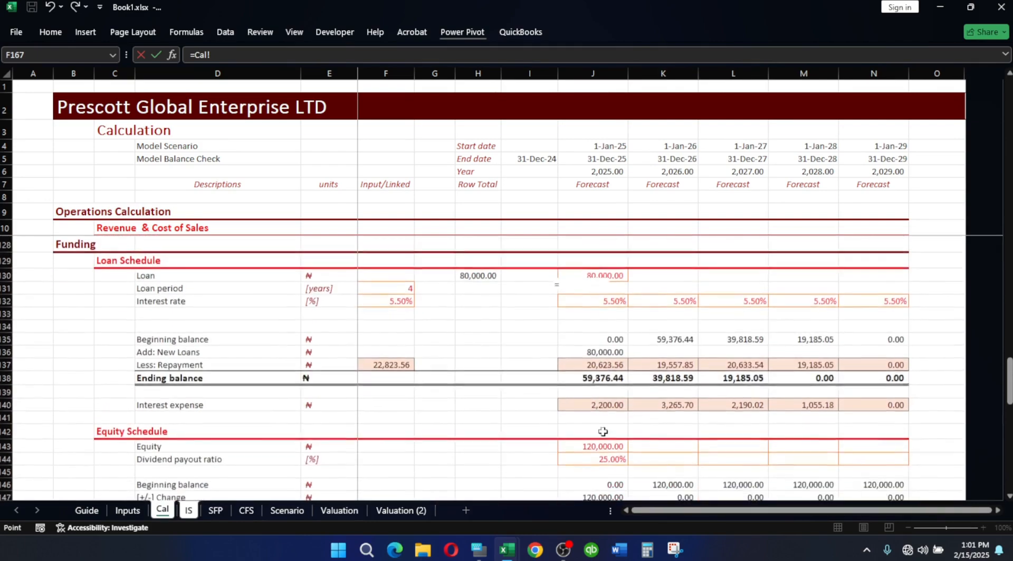
scroll(603, 432, down, 2)
scroll(610, 443, up, 5)
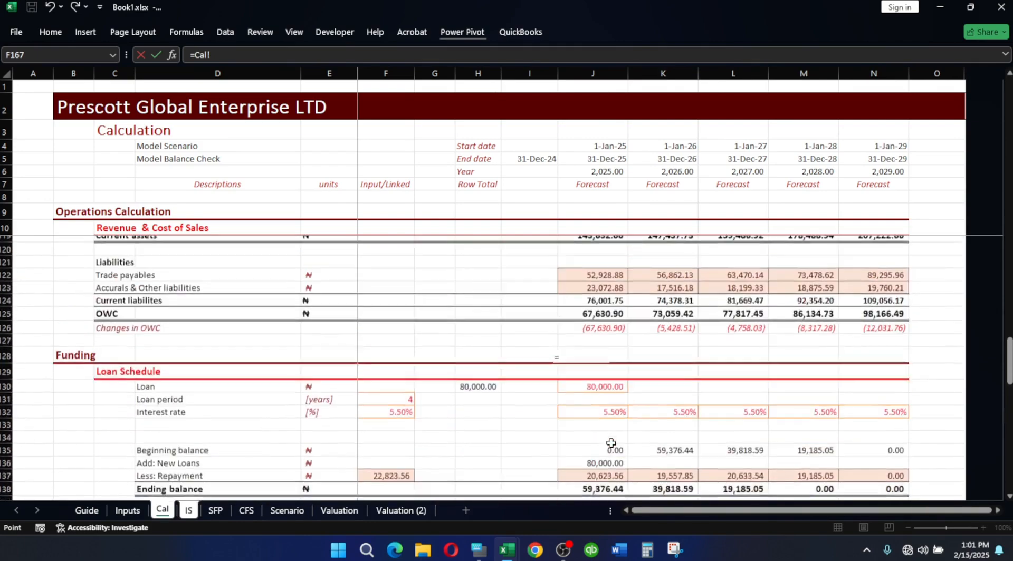
scroll(610, 443, up, 2)
scroll(606, 438, down, 10)
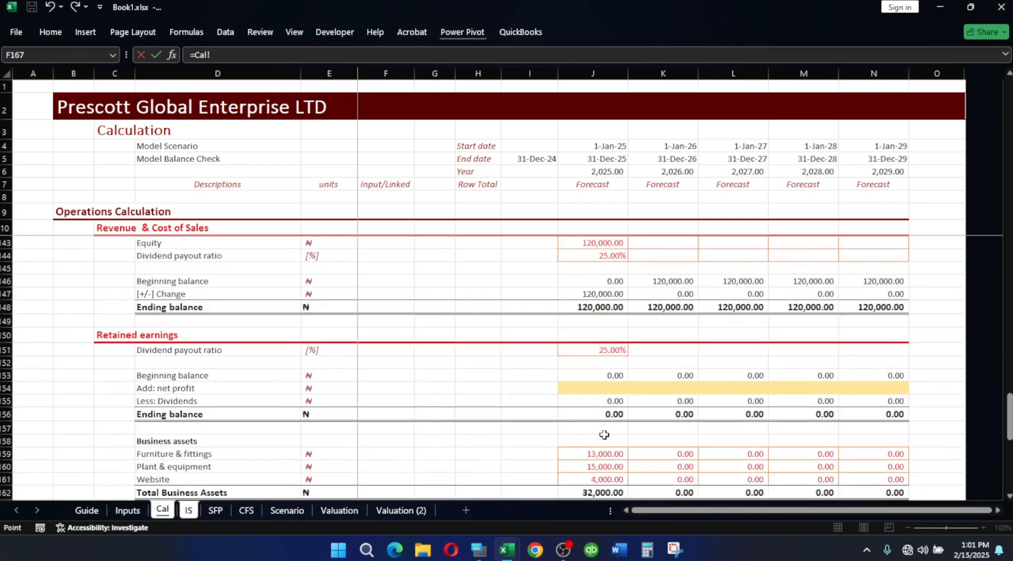
scroll(604, 434, down, 7)
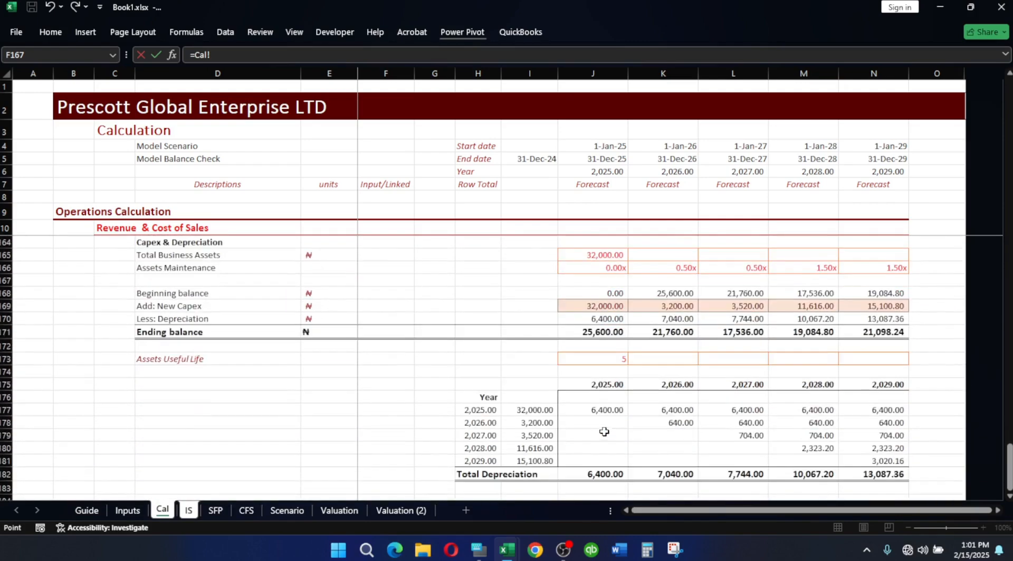
scroll(604, 432, up, 11)
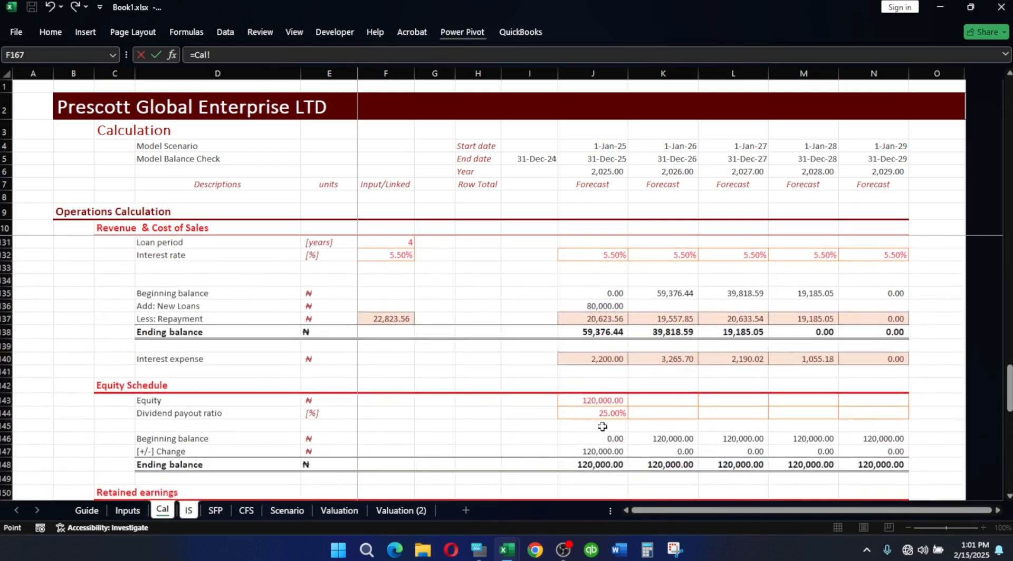
scroll(601, 426, up, 1)
click(602, 404)
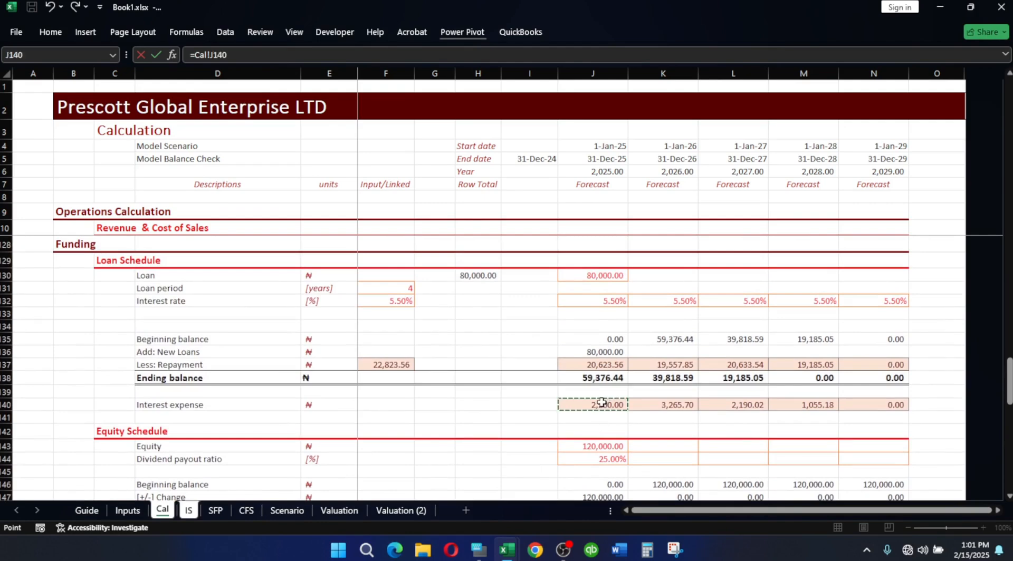
text(/div)
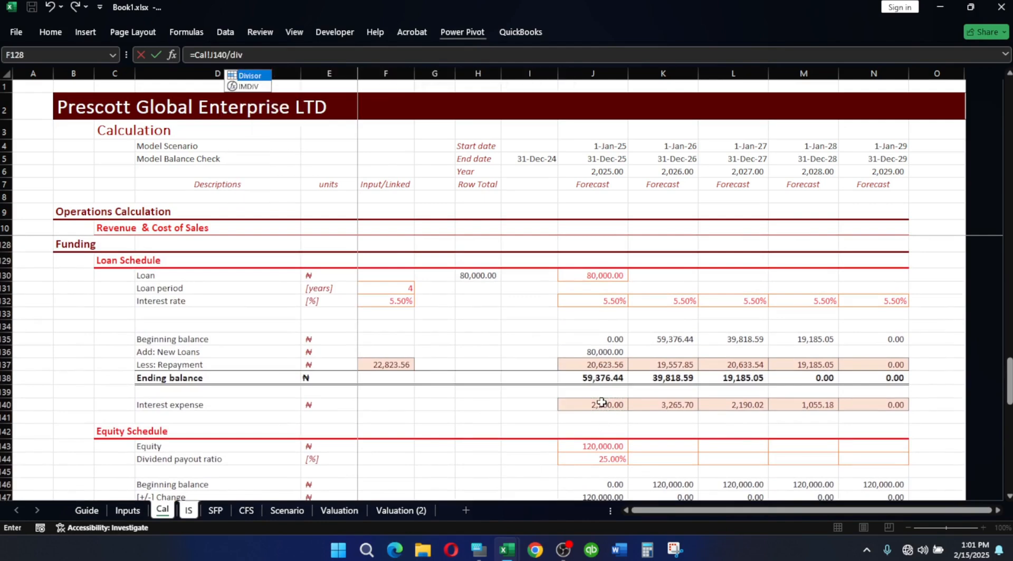
key(Tab)
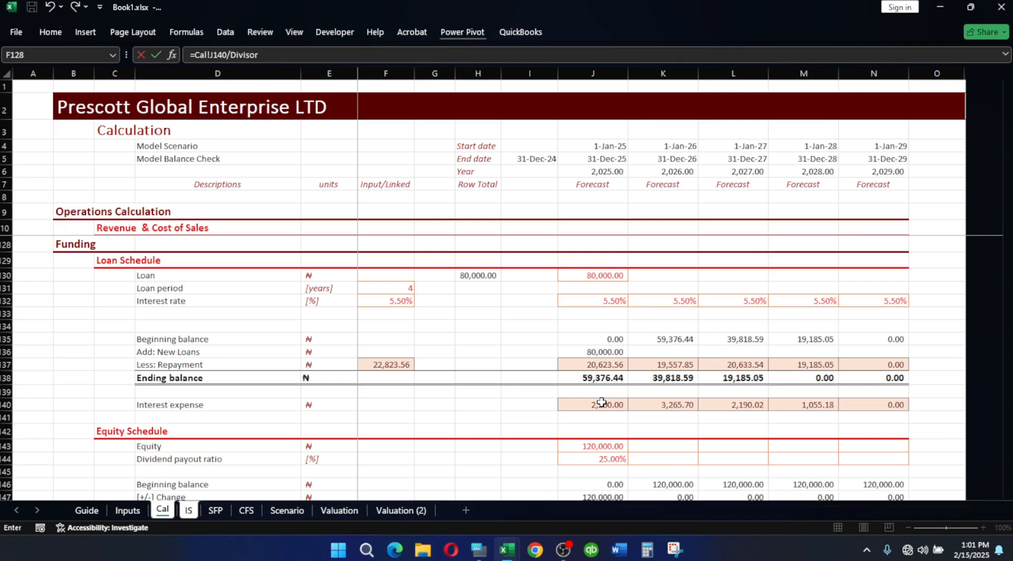
key(Return)
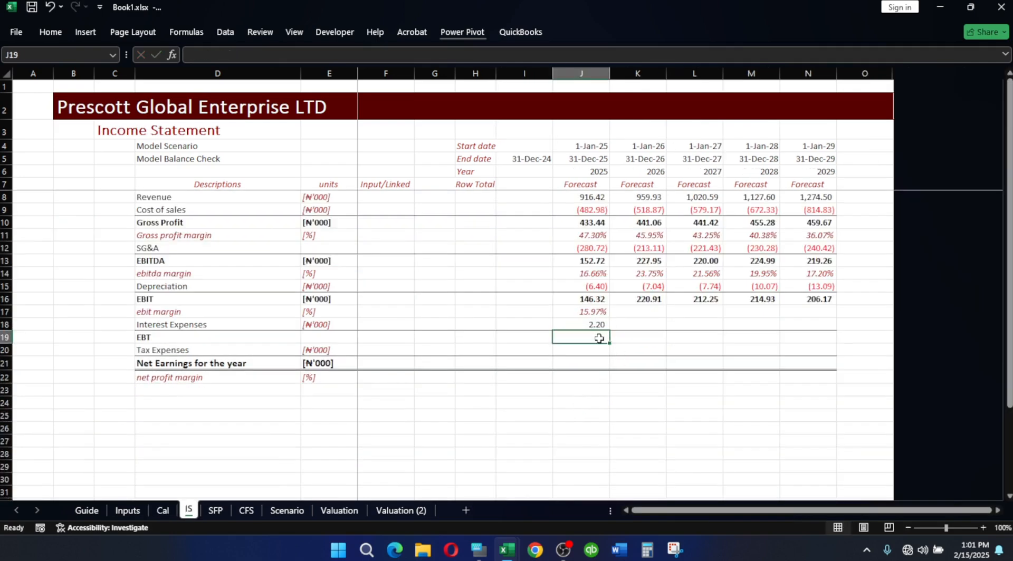
double_click(591, 325)
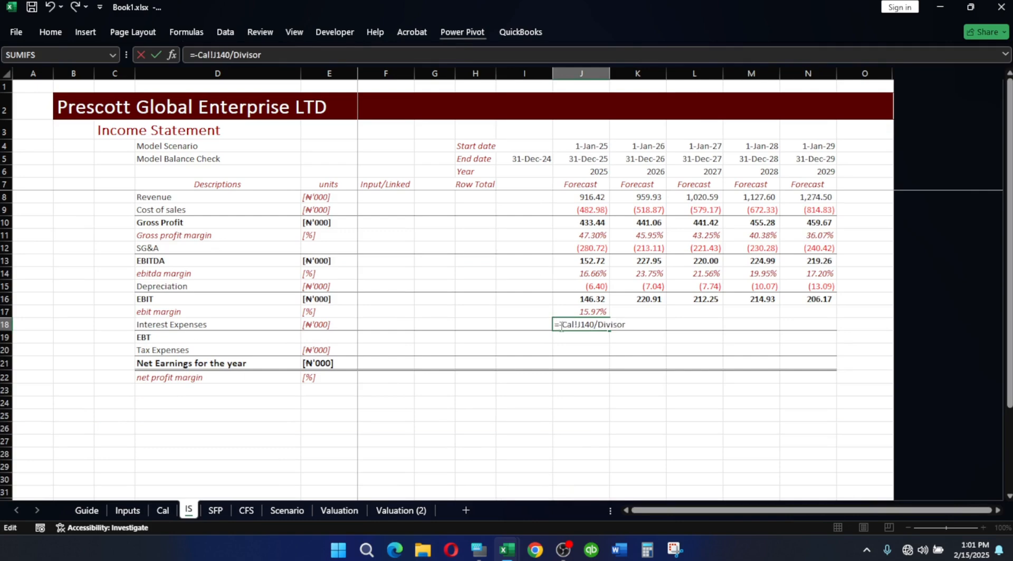
key(Return)
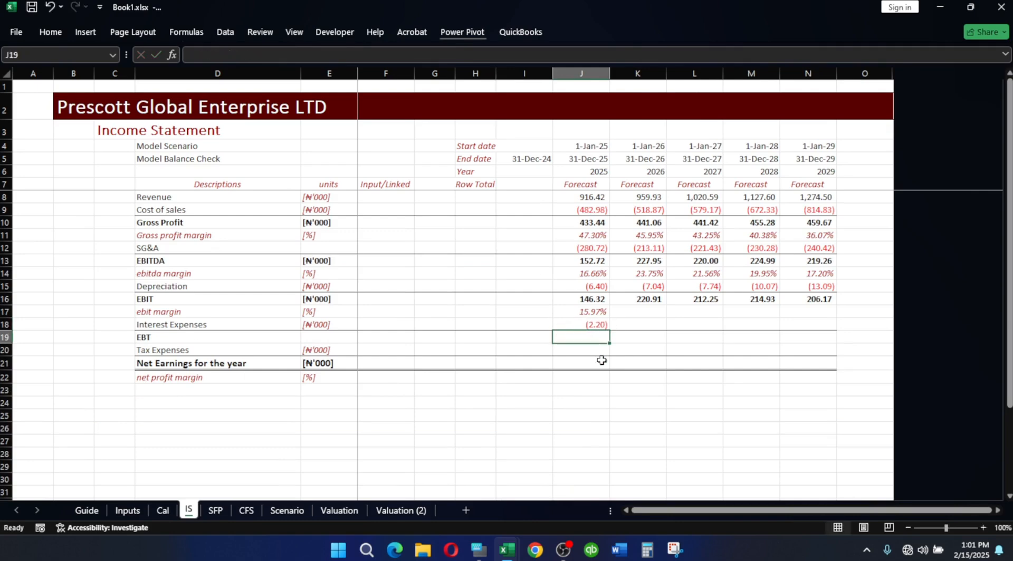
Calculate the 2025 EBT in J19 with =J16+J18, and fill the ebit margin, Interest Expenses and EBT rows across to column N
text(=)
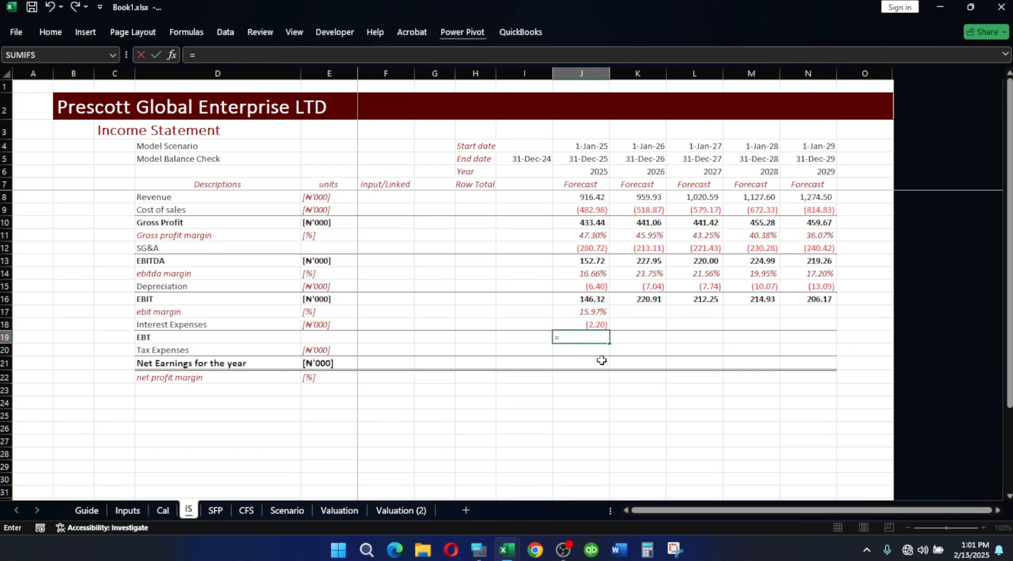
click(596, 296)
text(+)
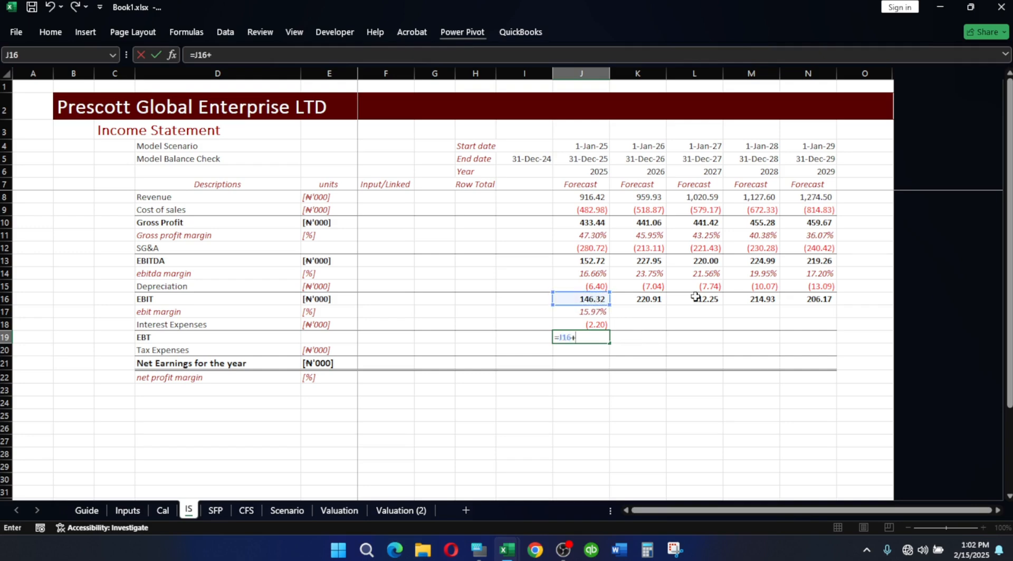
click(597, 325)
key(Return)
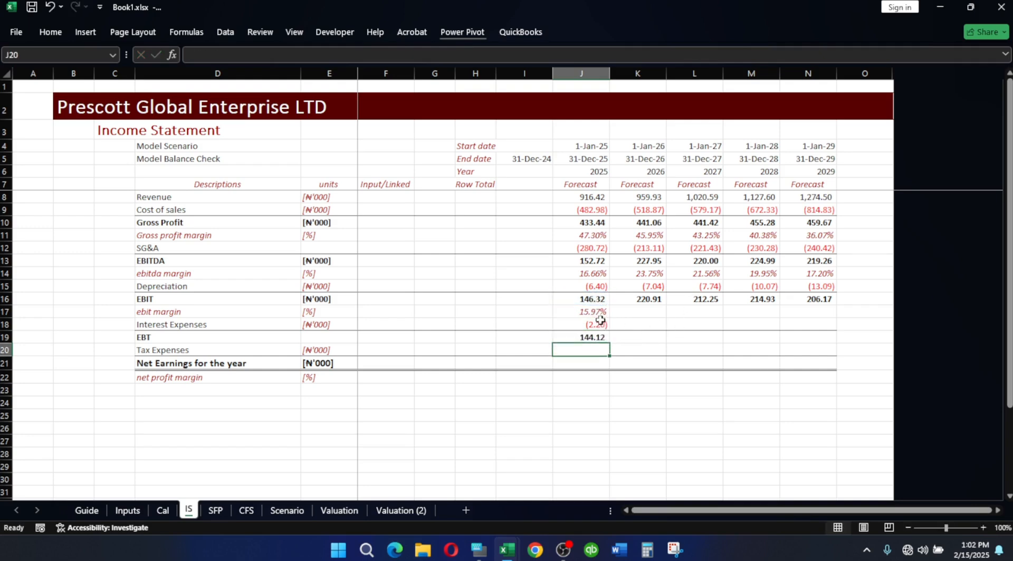
click(591, 336)
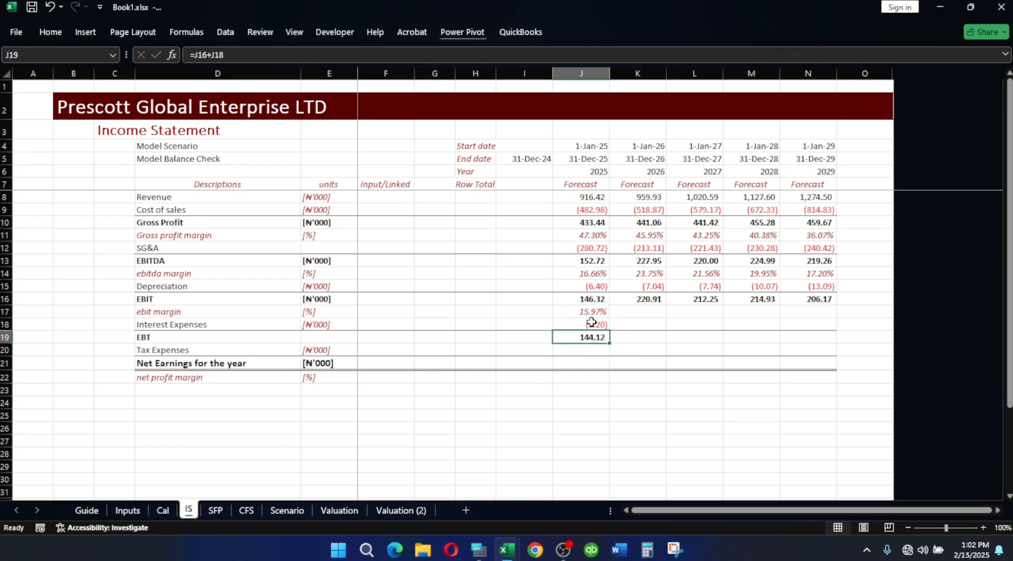
drag(591, 322, 814, 347)
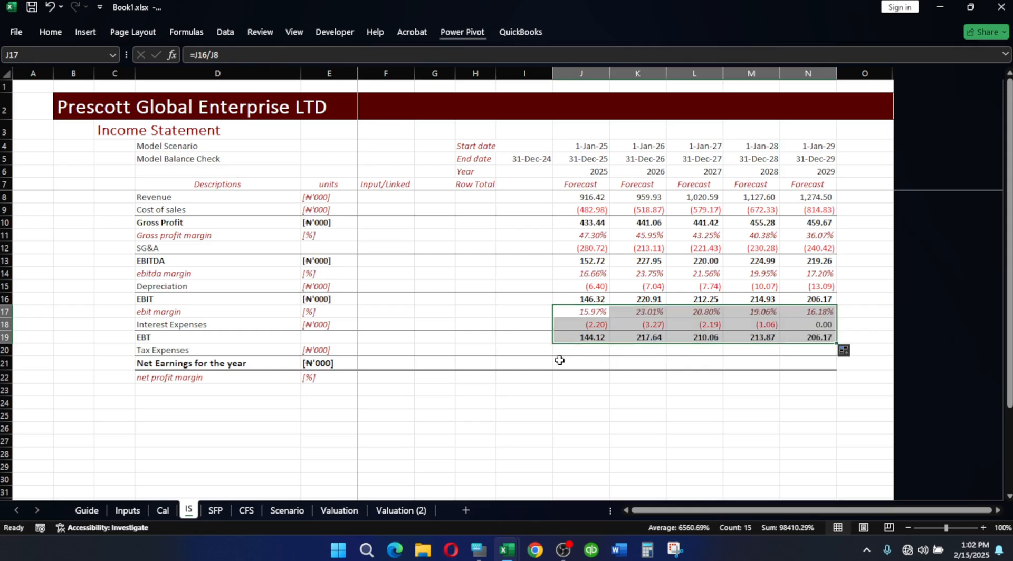
Calculate the 2025 Tax Expenses in J20 from positive EBT and the Provision for tax rate on the Inputs sheet with =(J19>0)*(J19*Inputs!F26)
click(573, 350)
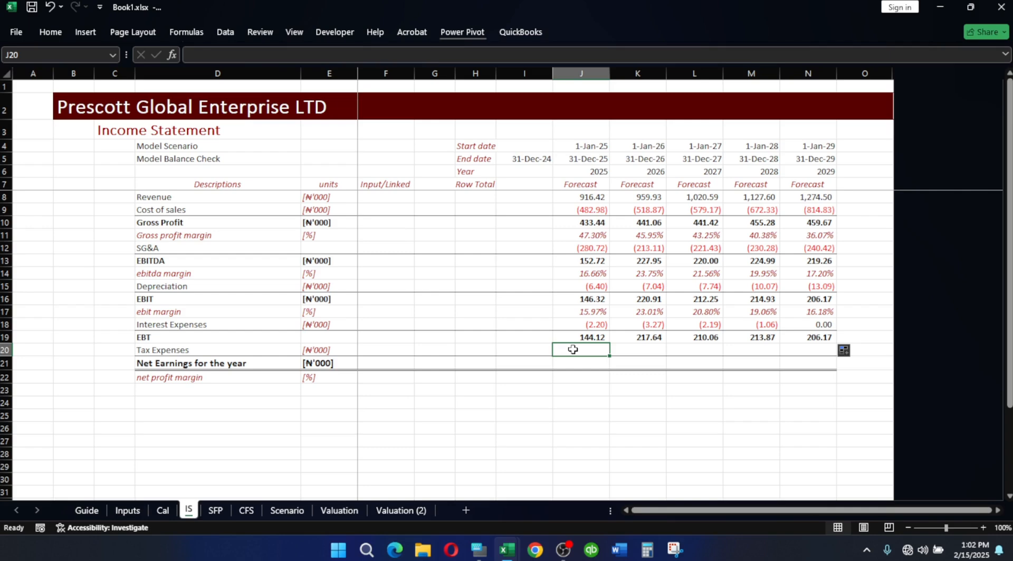
text(,)
text(=()
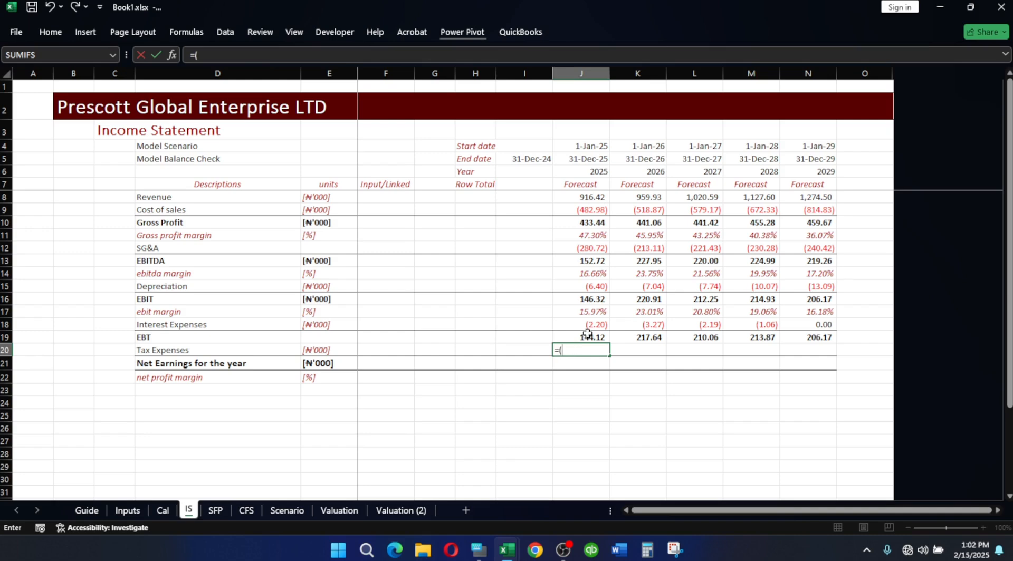
click(587, 336)
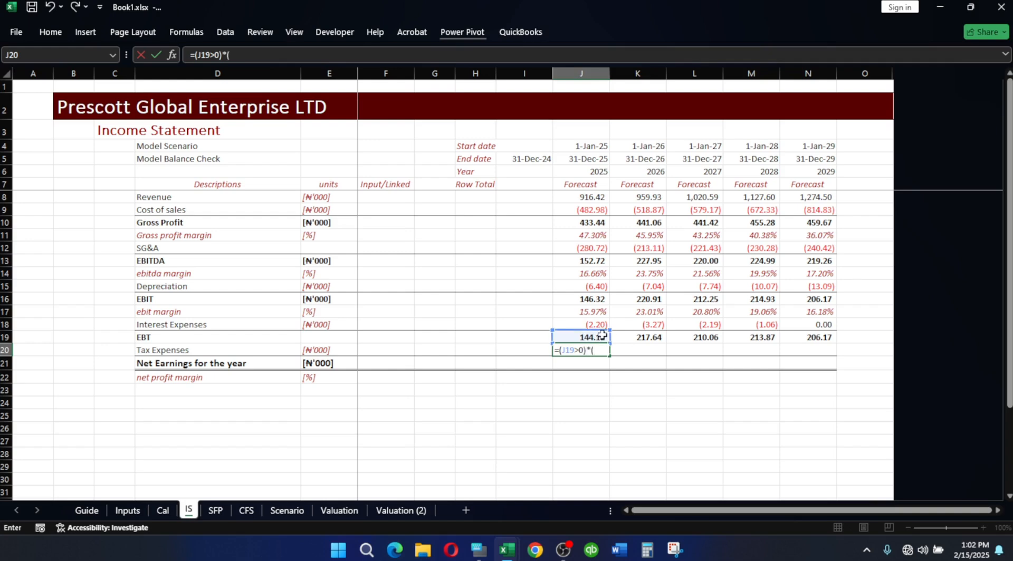
click(596, 335)
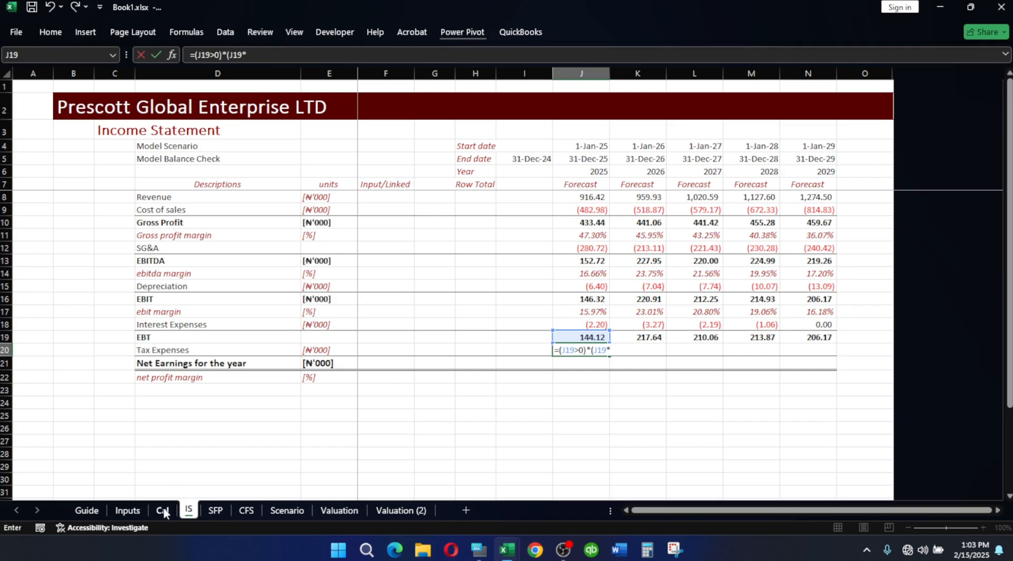
click(129, 512)
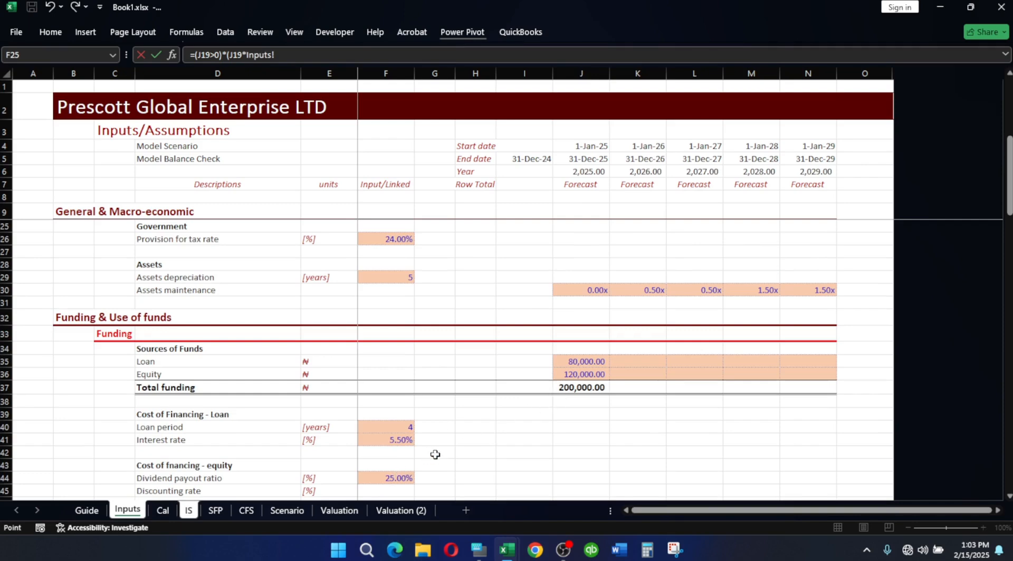
scroll(448, 443, down, 2)
scroll(472, 406, down, 4)
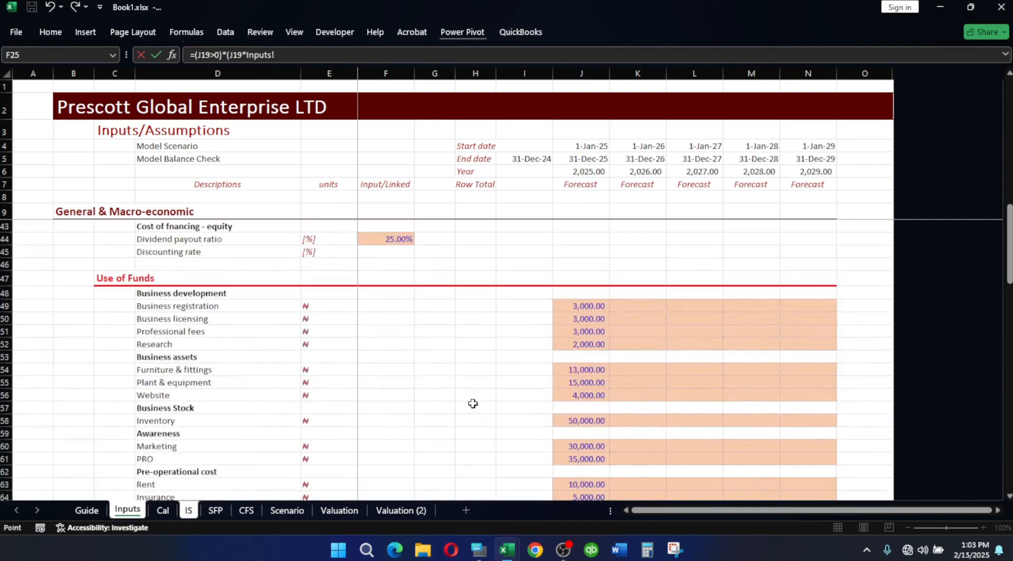
scroll(469, 396, down, 8)
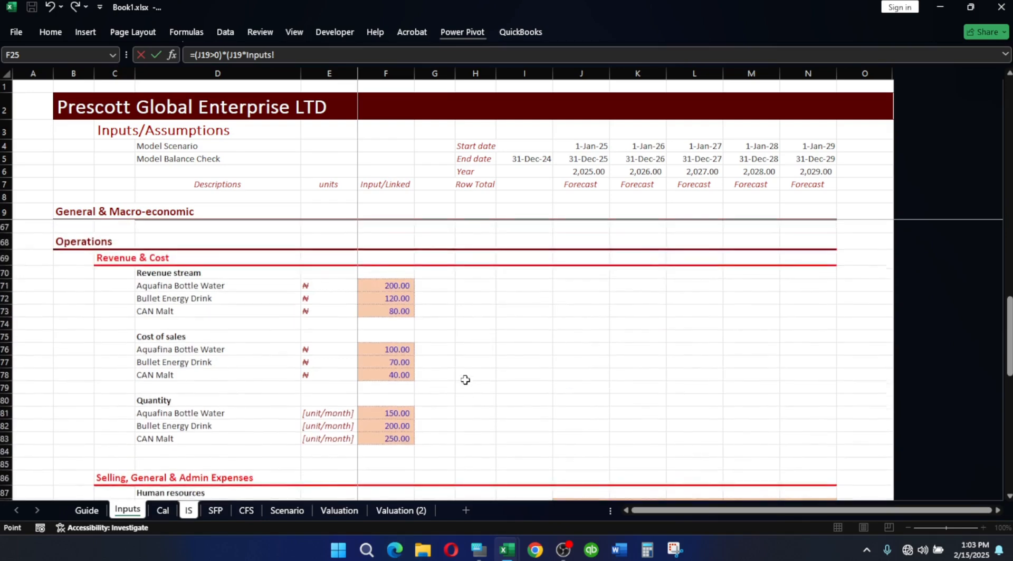
scroll(465, 378, down, 7)
scroll(464, 376, up, 9)
scroll(465, 376, down, 3)
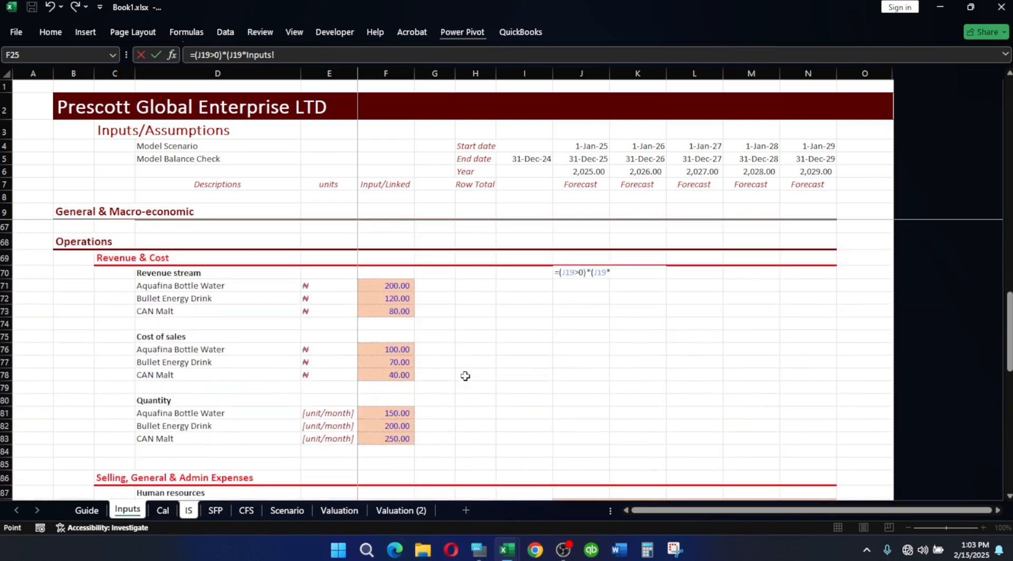
scroll(465, 376, up, 7)
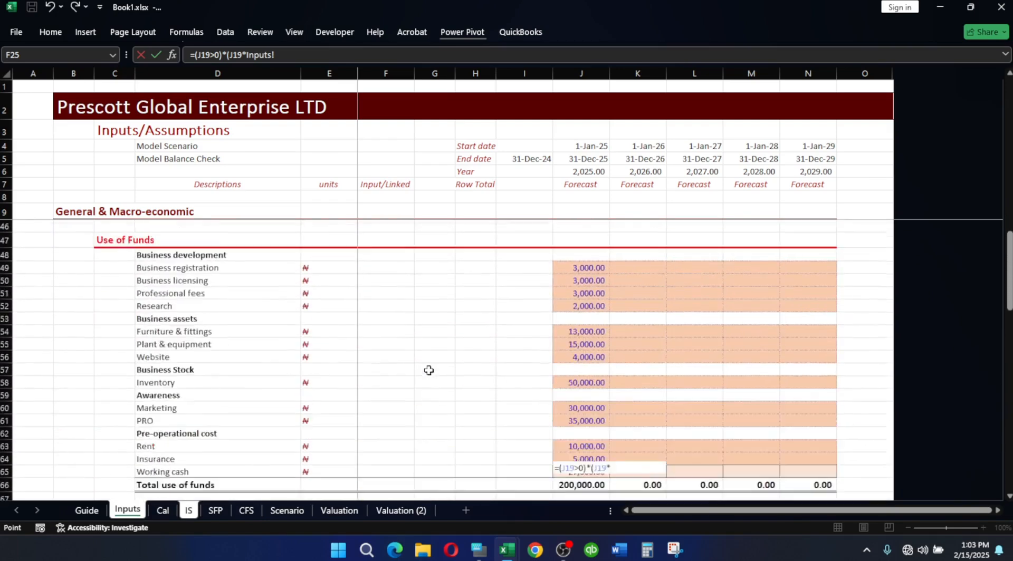
scroll(428, 371, up, 6)
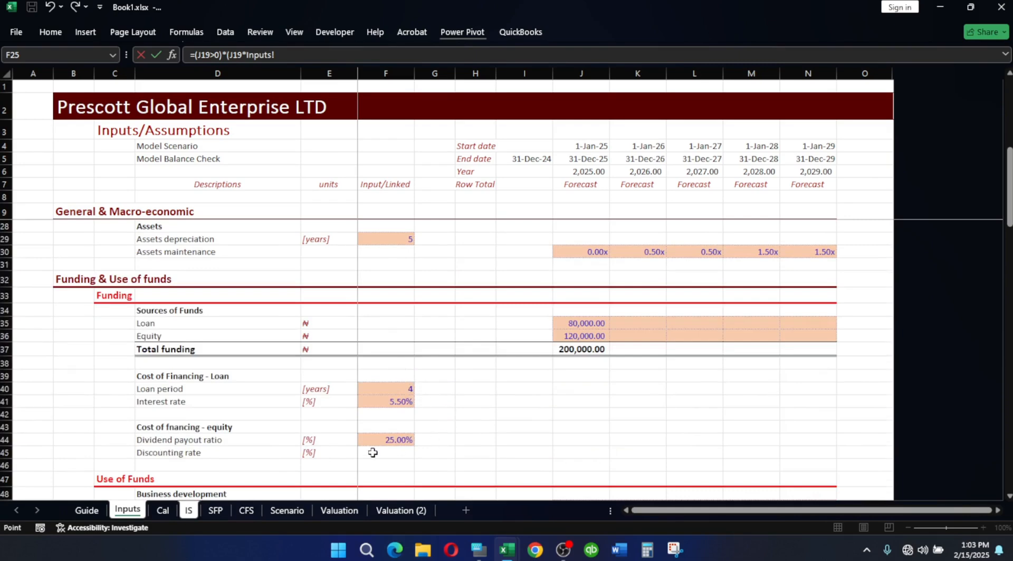
scroll(396, 447, up, 3)
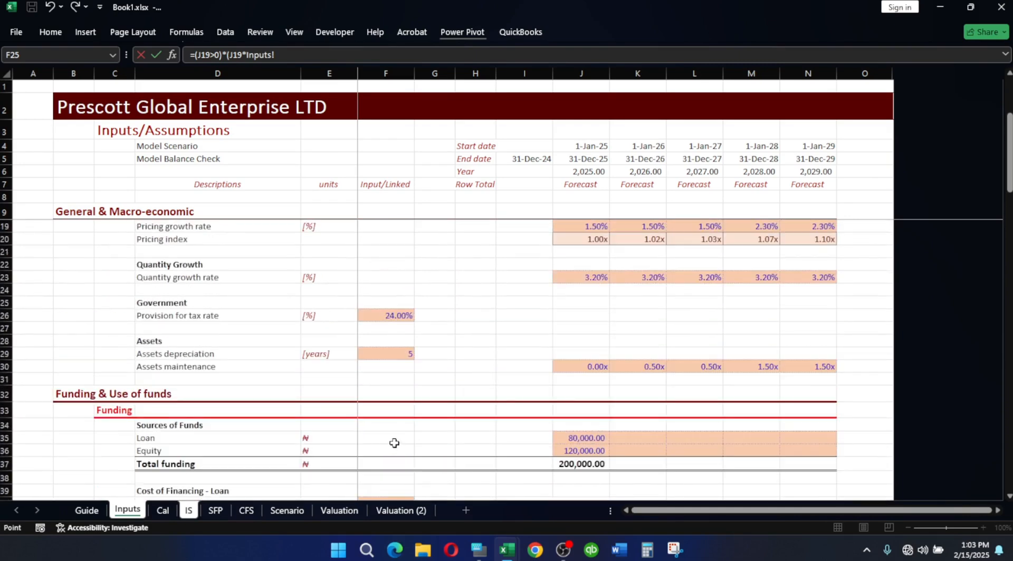
scroll(394, 443, up, 1)
click(389, 352)
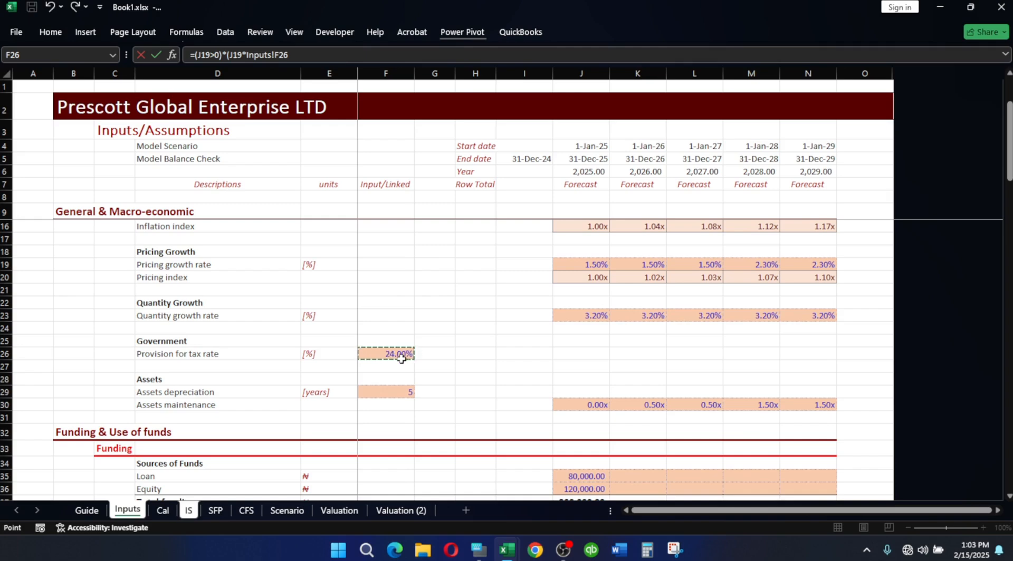
key(Return)
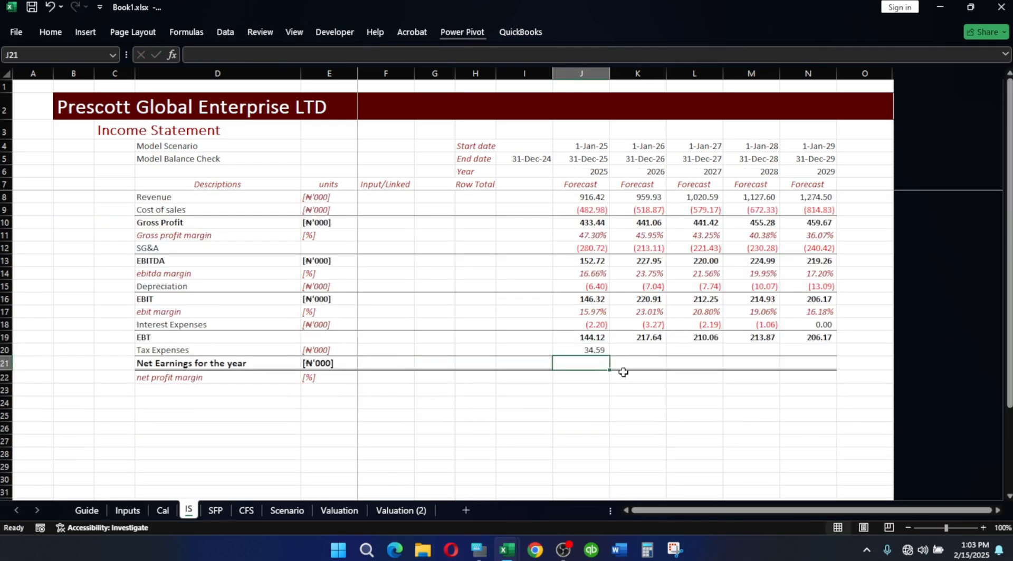
Name the Provision for tax rate cell F26 on the Inputs sheet Tax_rate
click(163, 511)
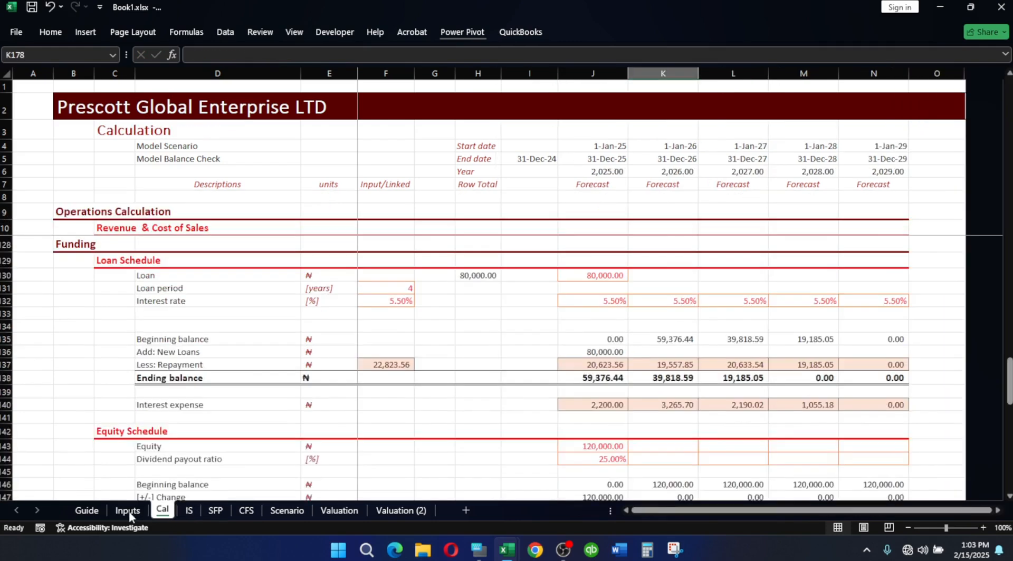
click(128, 511)
click(395, 350)
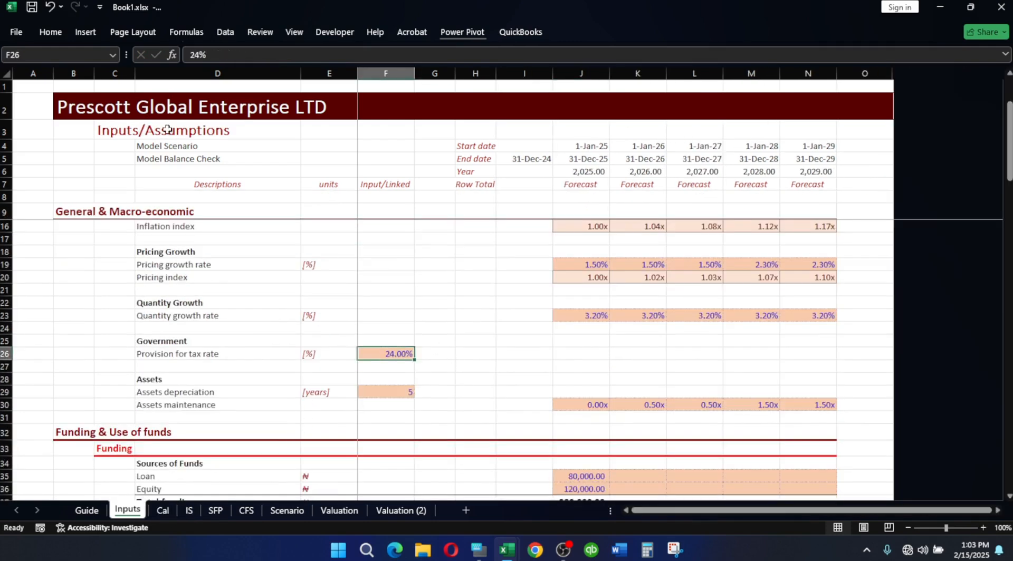
click(62, 56)
text(Tax_rate)
key(Return)
Replace the Inputs!F26 reference in the 2025 Tax Expenses formula in J20 on the IS sheet with the name Tax_rate
click(186, 509)
click(591, 350)
double_click(590, 349)
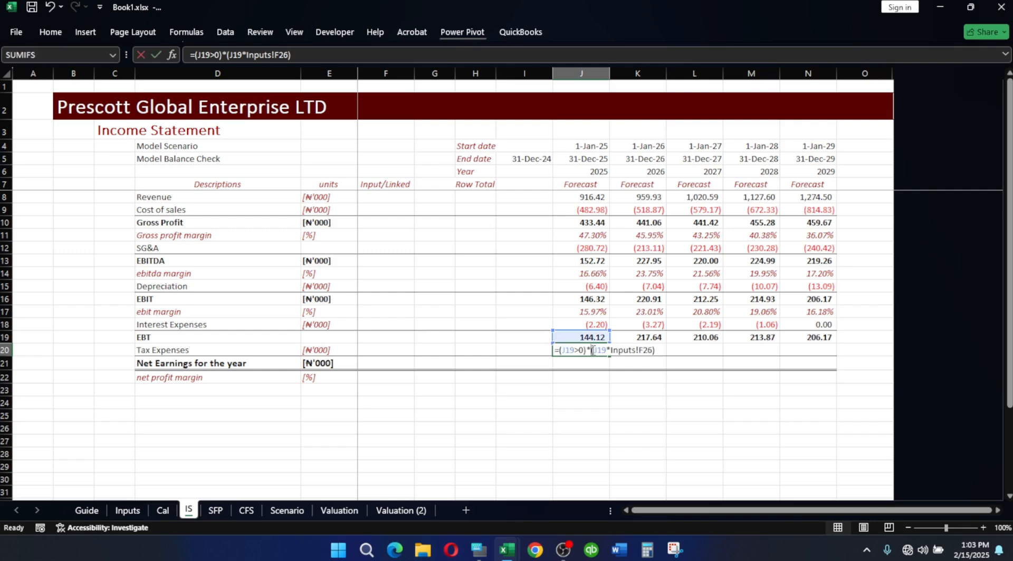
double_click(622, 349)
key(Delete)
key(Delete)
key(Delete)
key(Delete)
key(Delete)
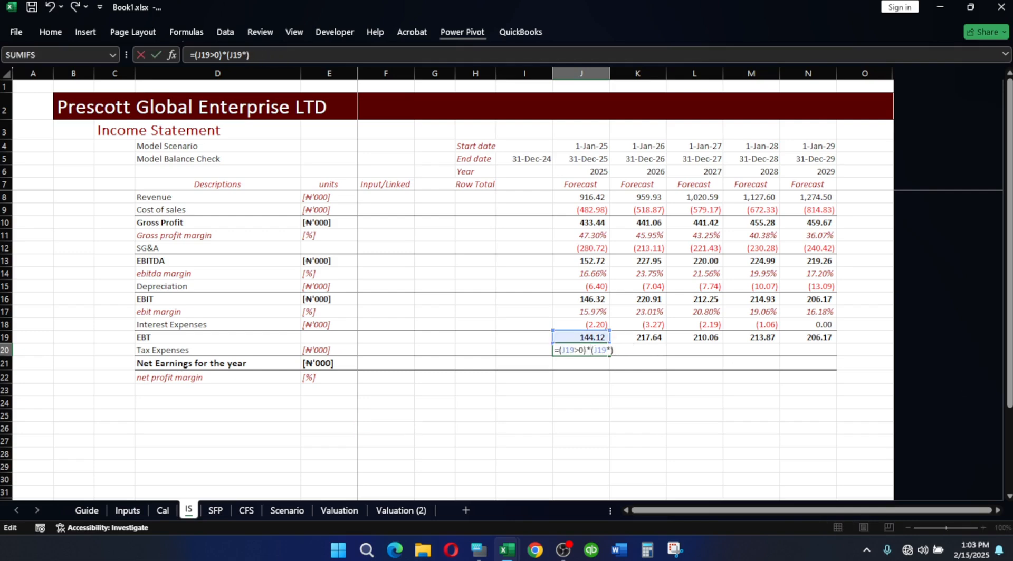
text(tax)
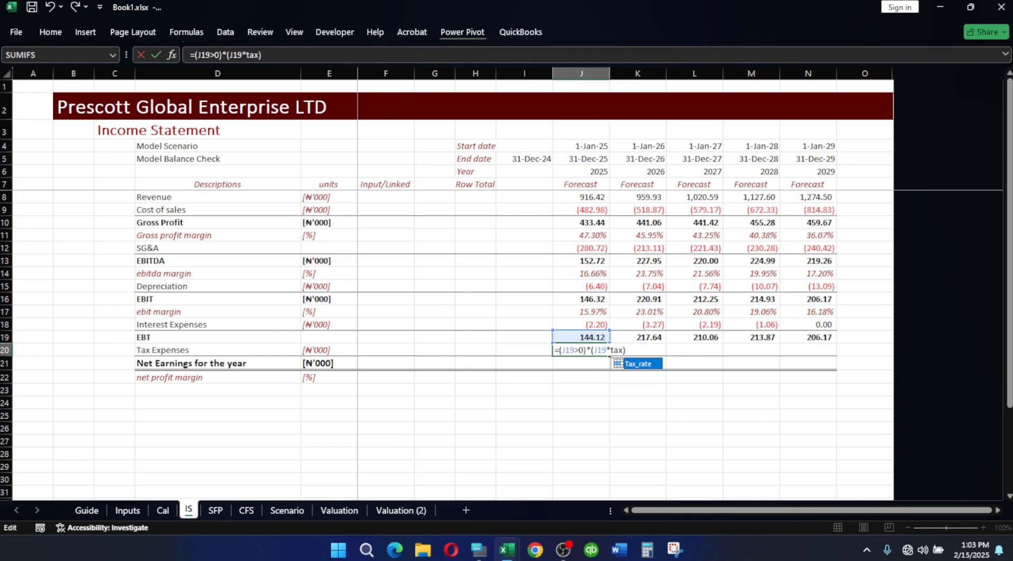
key(Tab)
key(Return)
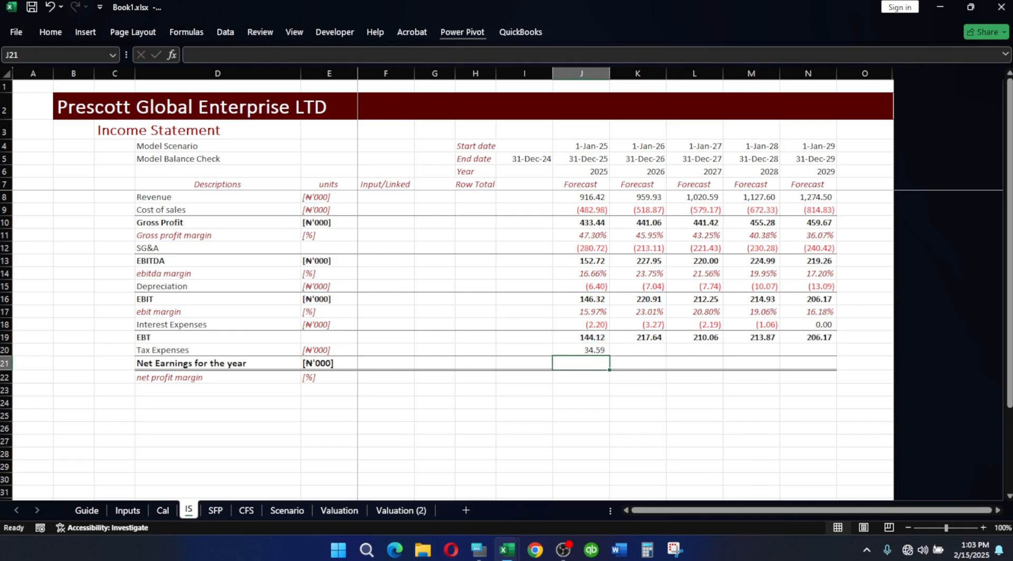
Make the Tax Expenses formula in J20 negative as =-(J19>0)*(J19*Tax_rate) and fill it across to column N
double_click(580, 352)
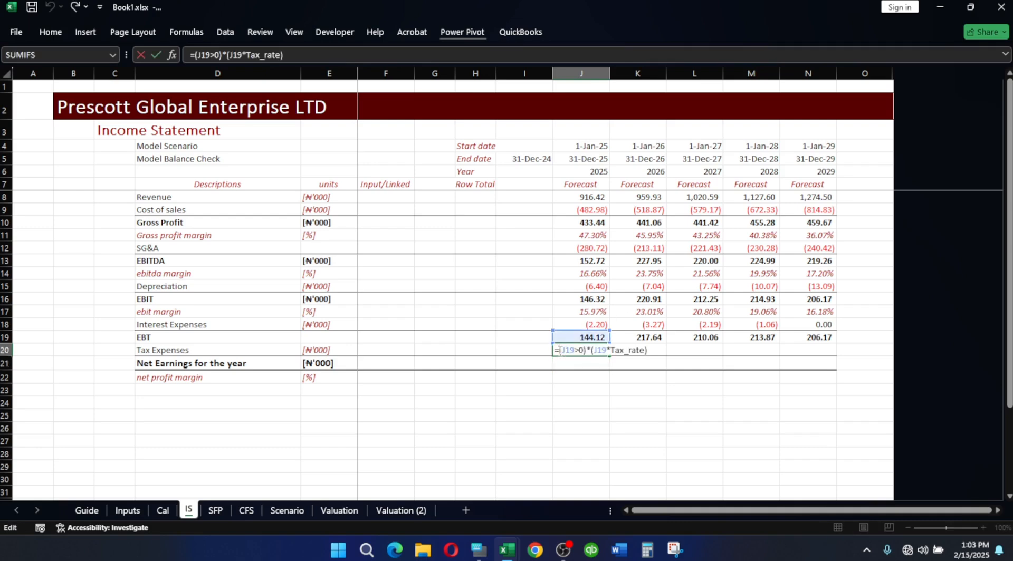
text(-)
key(Return)
click(594, 351)
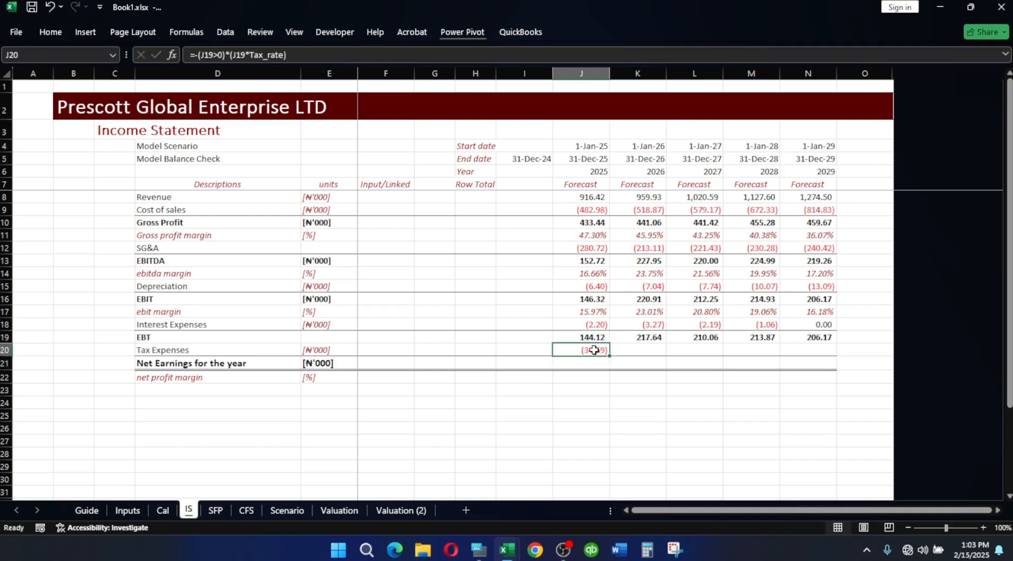
drag(610, 356, 826, 350)
click(642, 414)
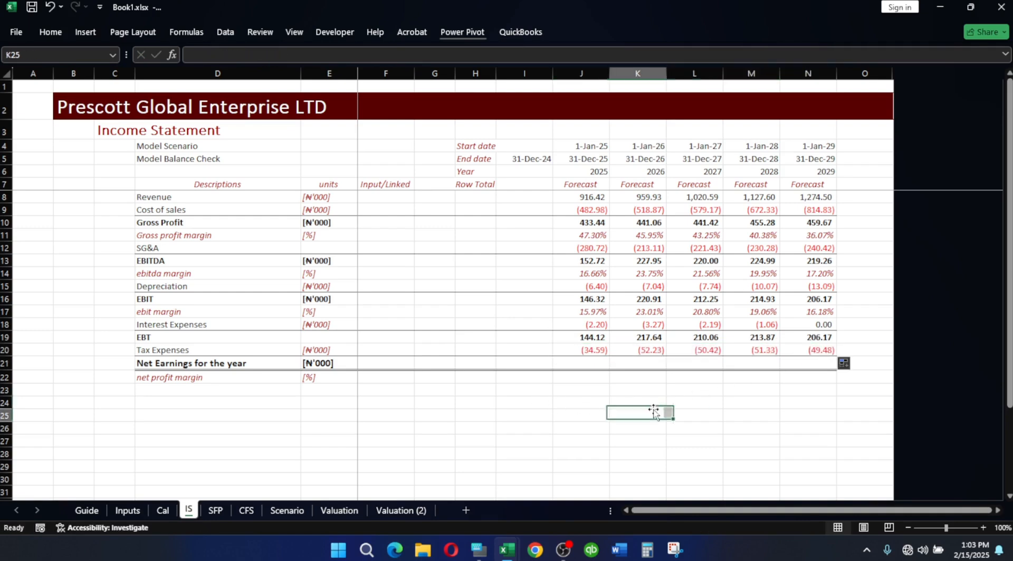
Calculate the 2025 Net Earnings for the year in J21 with =J19+J20 and fill it across to column N
click(591, 362)
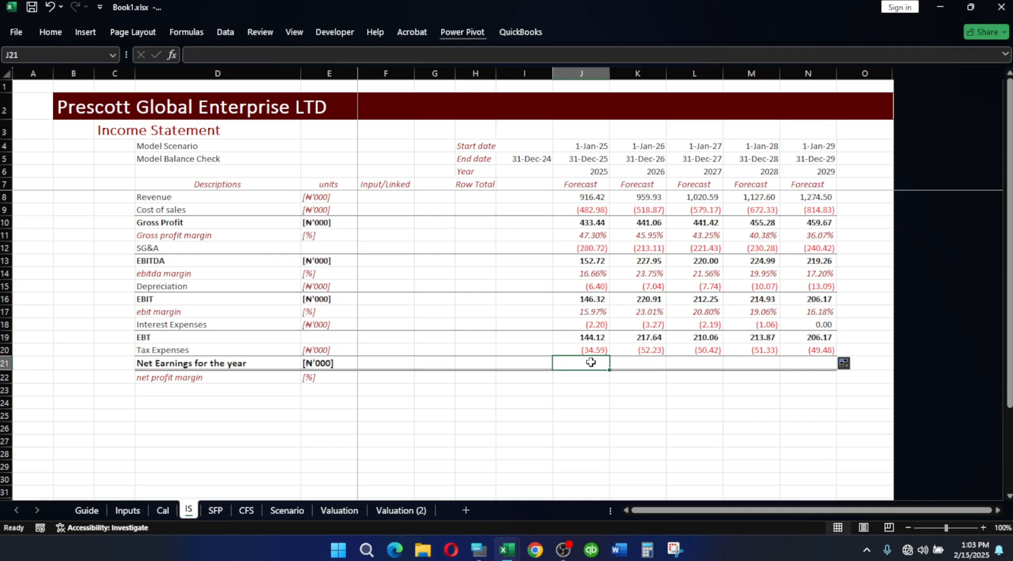
text(=)
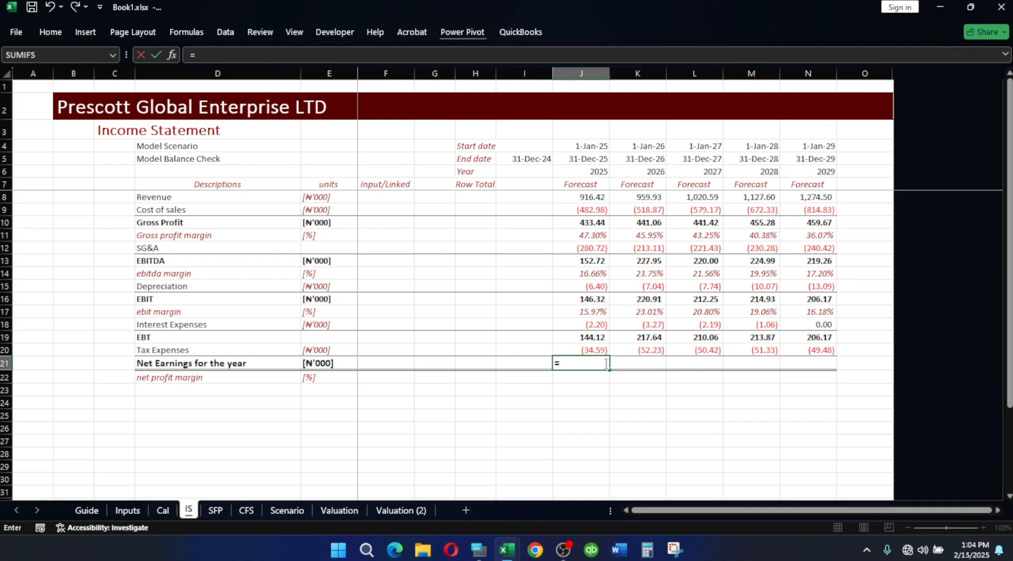
click(590, 338)
text(+)
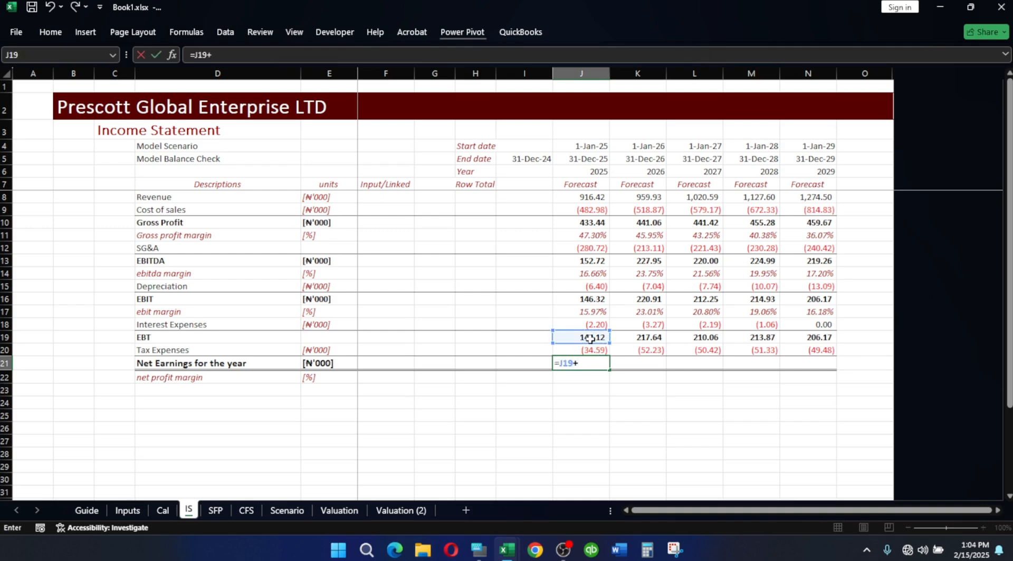
click(596, 348)
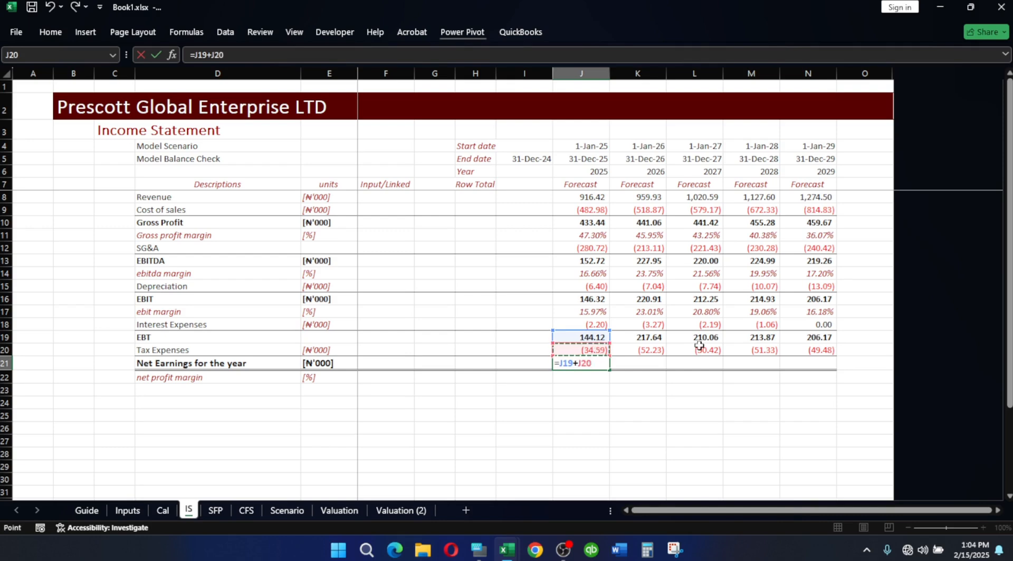
key(Return)
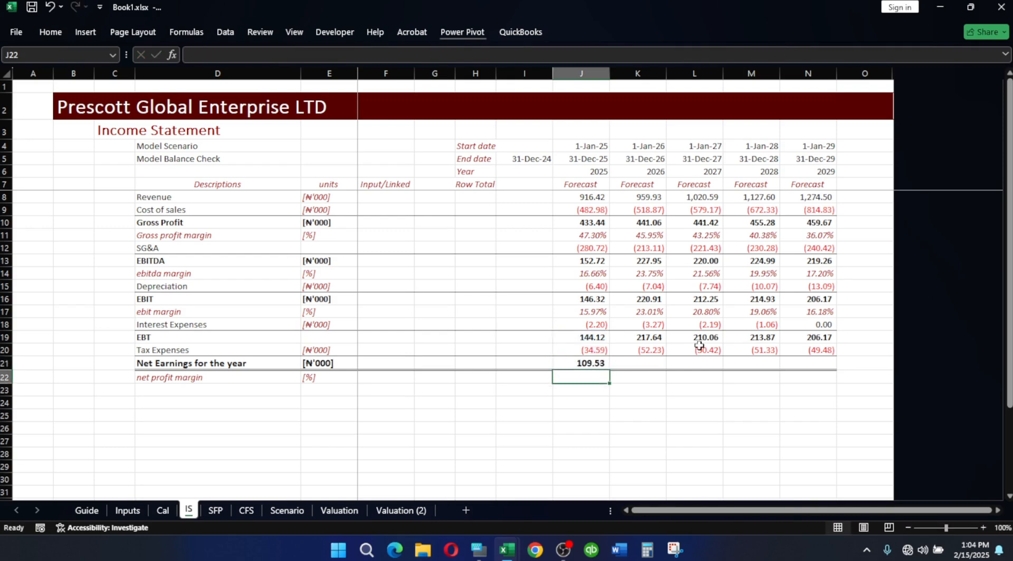
click(579, 364)
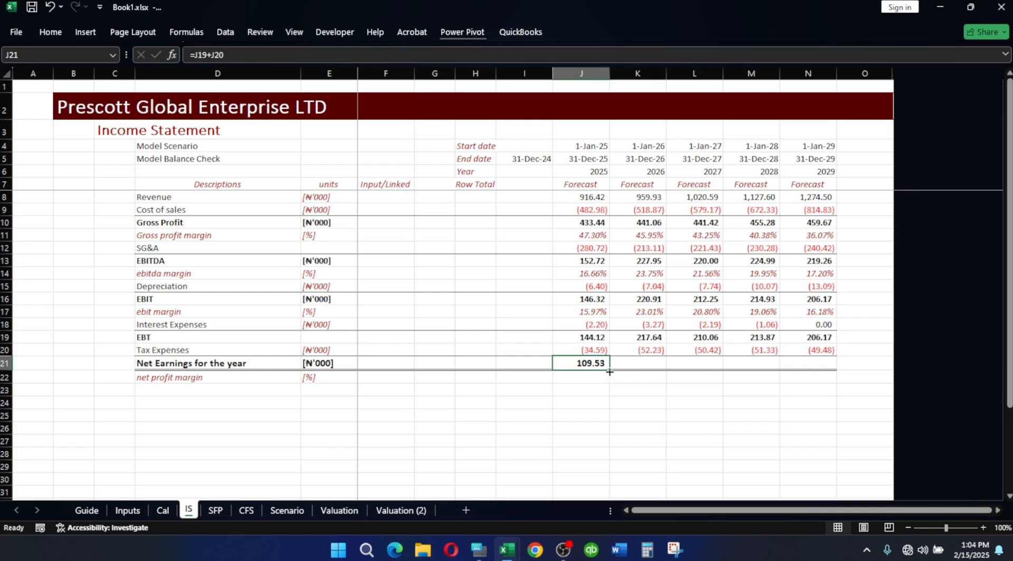
drag(609, 370, 823, 374)
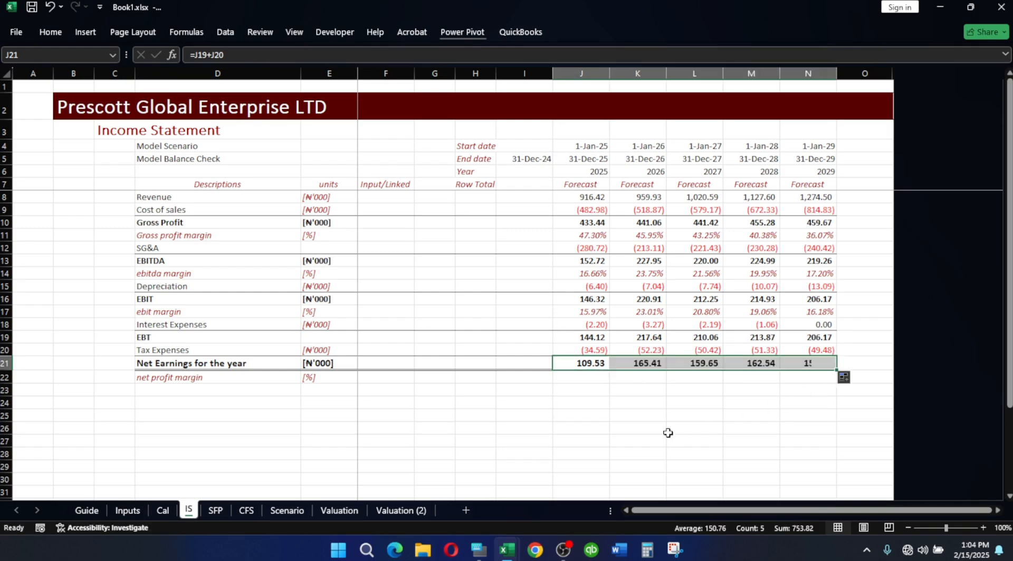
click(607, 428)
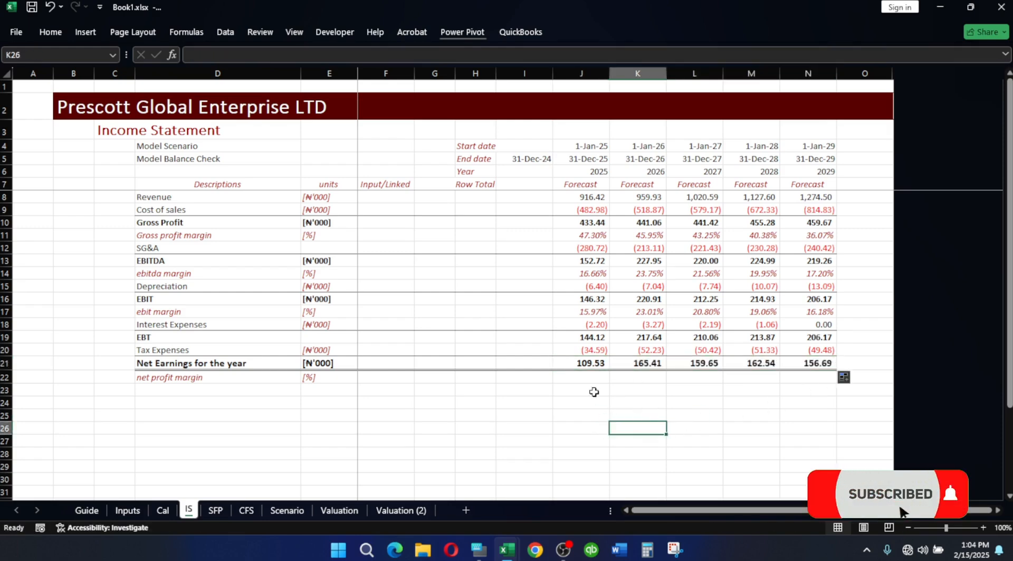
Calculate the 2025 net profit margin in J22 with =J21/J8 and fill it across to column N
click(581, 376)
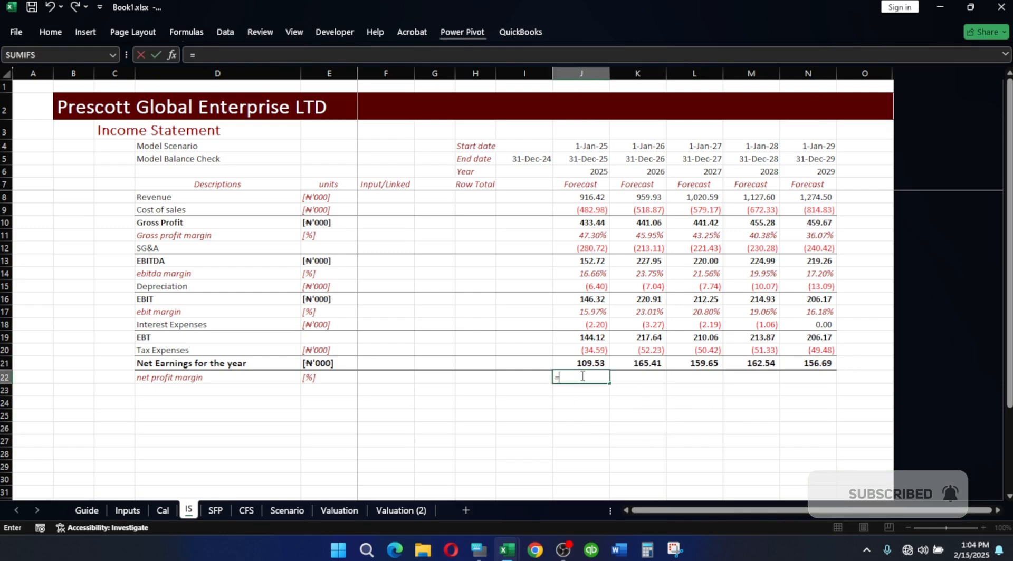
text(=)
click(586, 364)
text(/)
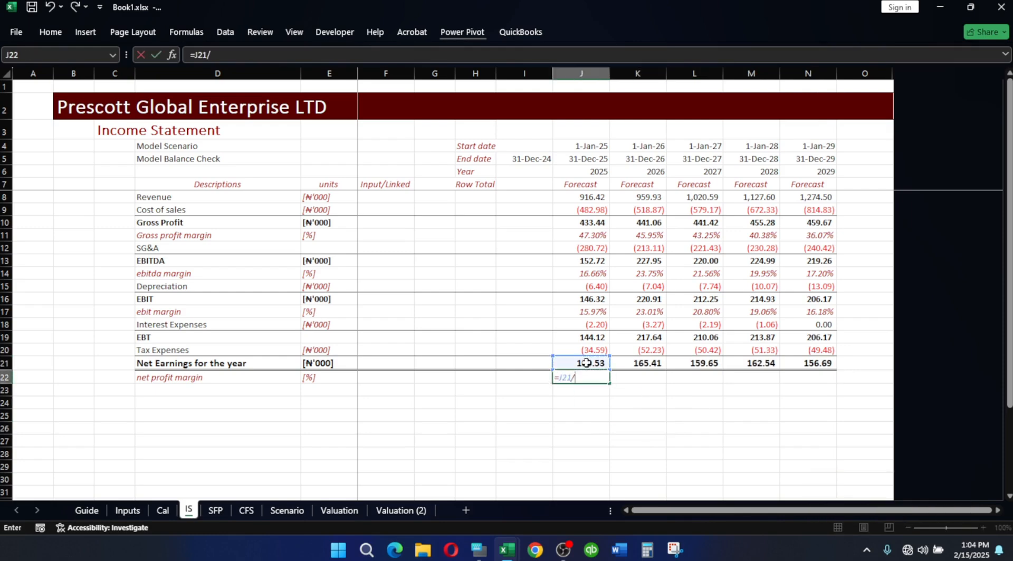
click(591, 197)
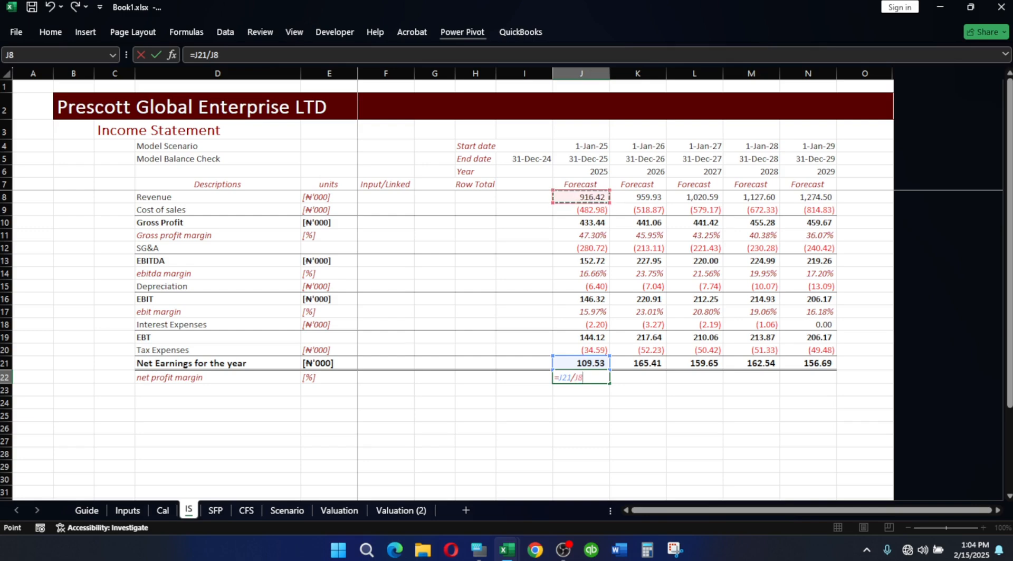
key(ctrl+Return)
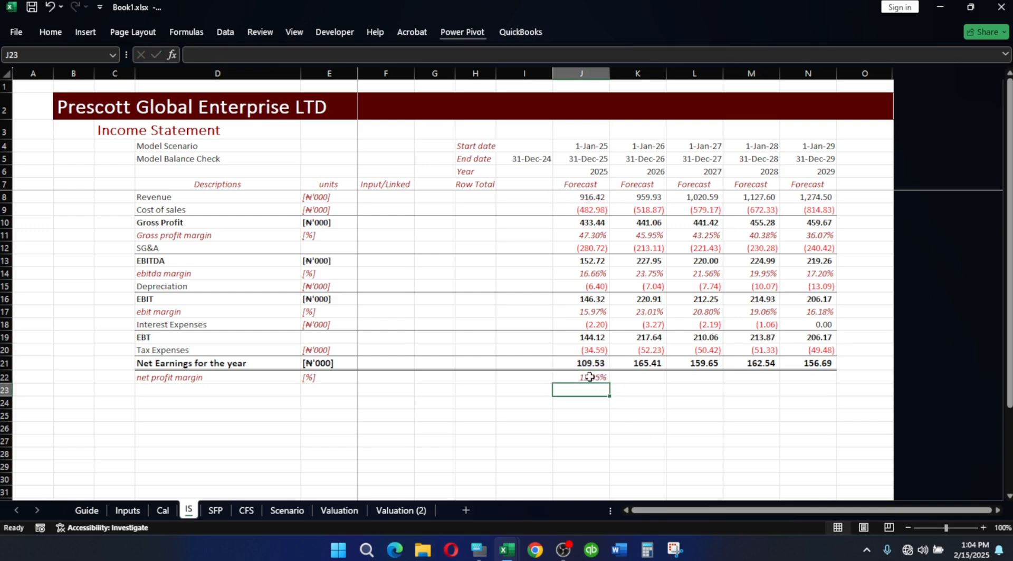
drag(610, 390, 823, 382)
click(681, 418)
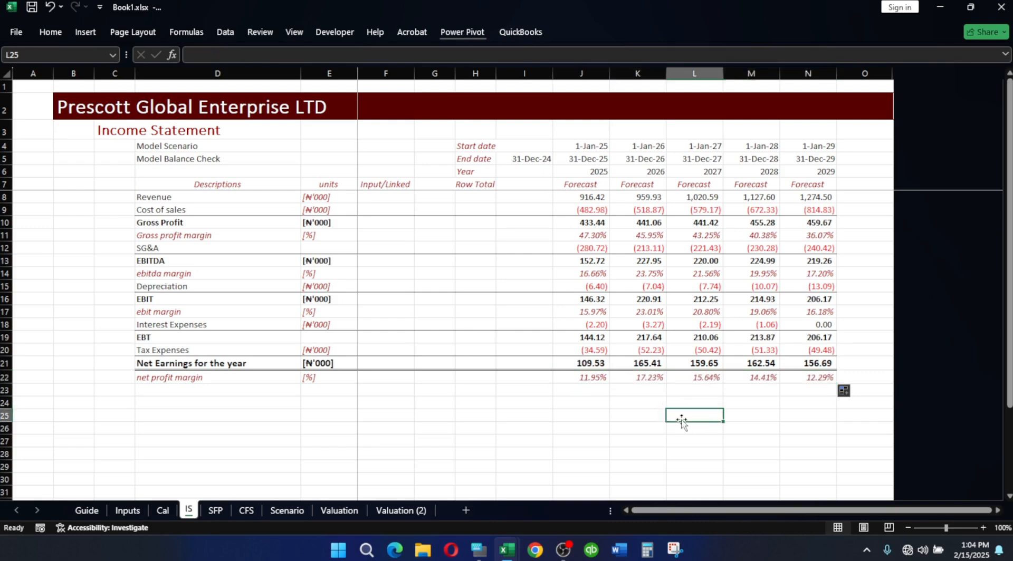
click(593, 377)
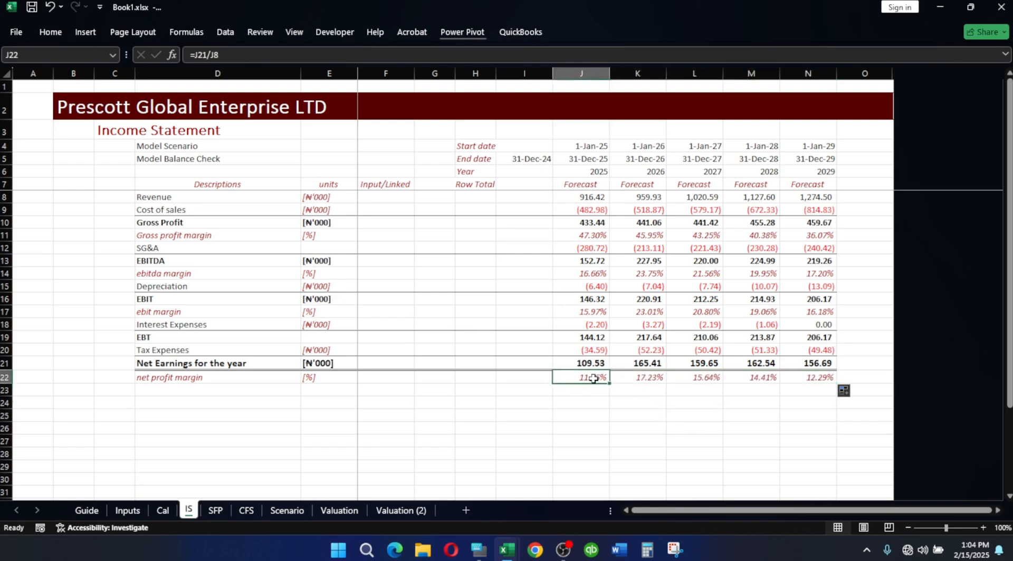